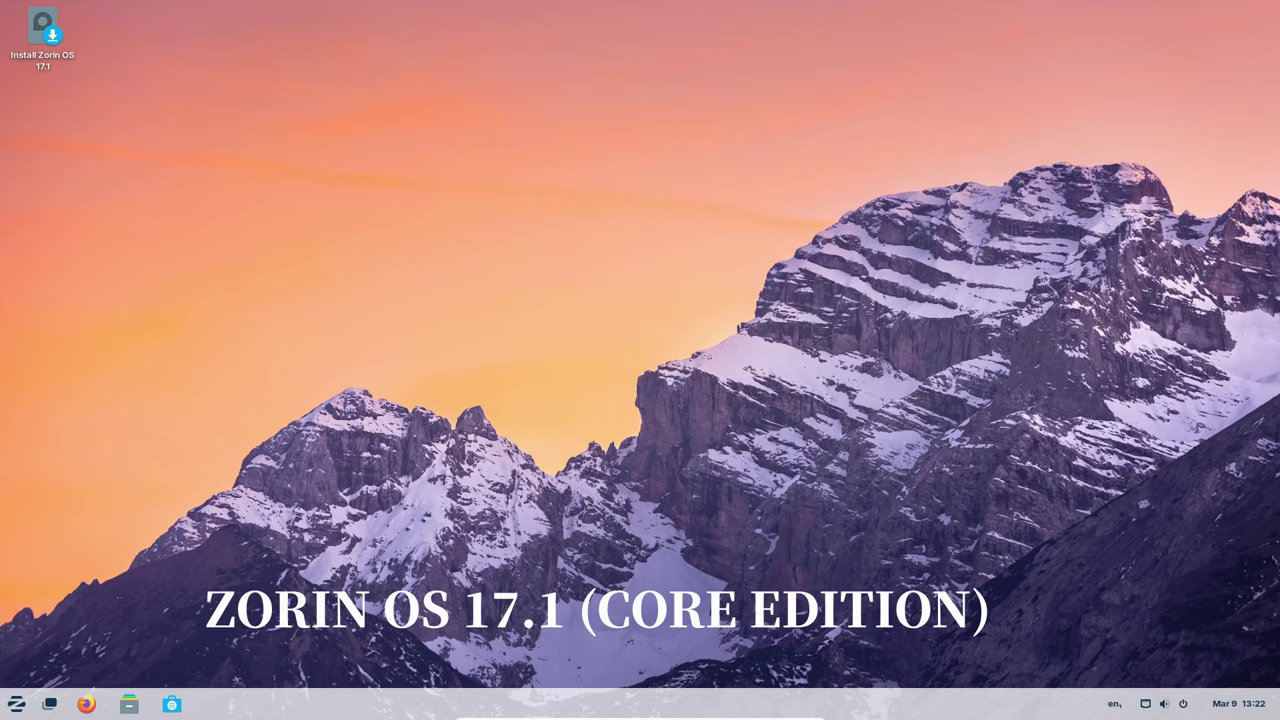
# Open the system settings, examine the device and operating system details on the About page, and close the settings.
pyautogui.click(16, 704)
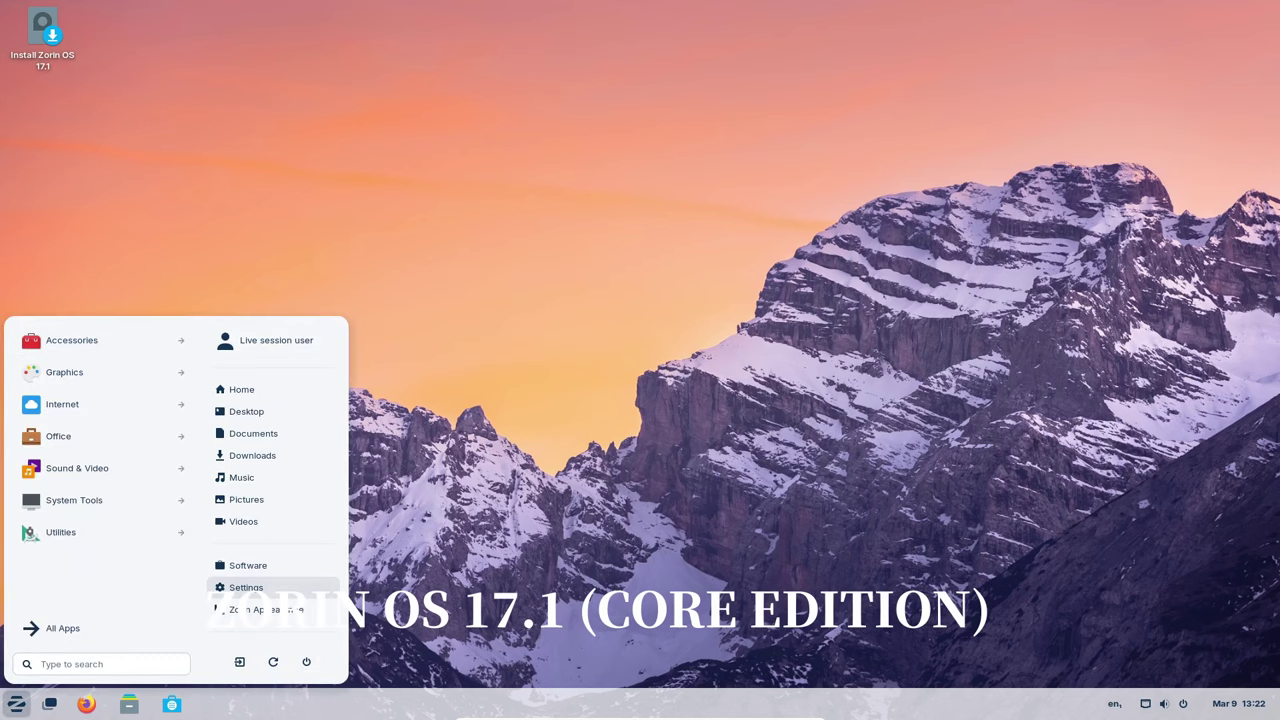
pyautogui.click(246, 587)
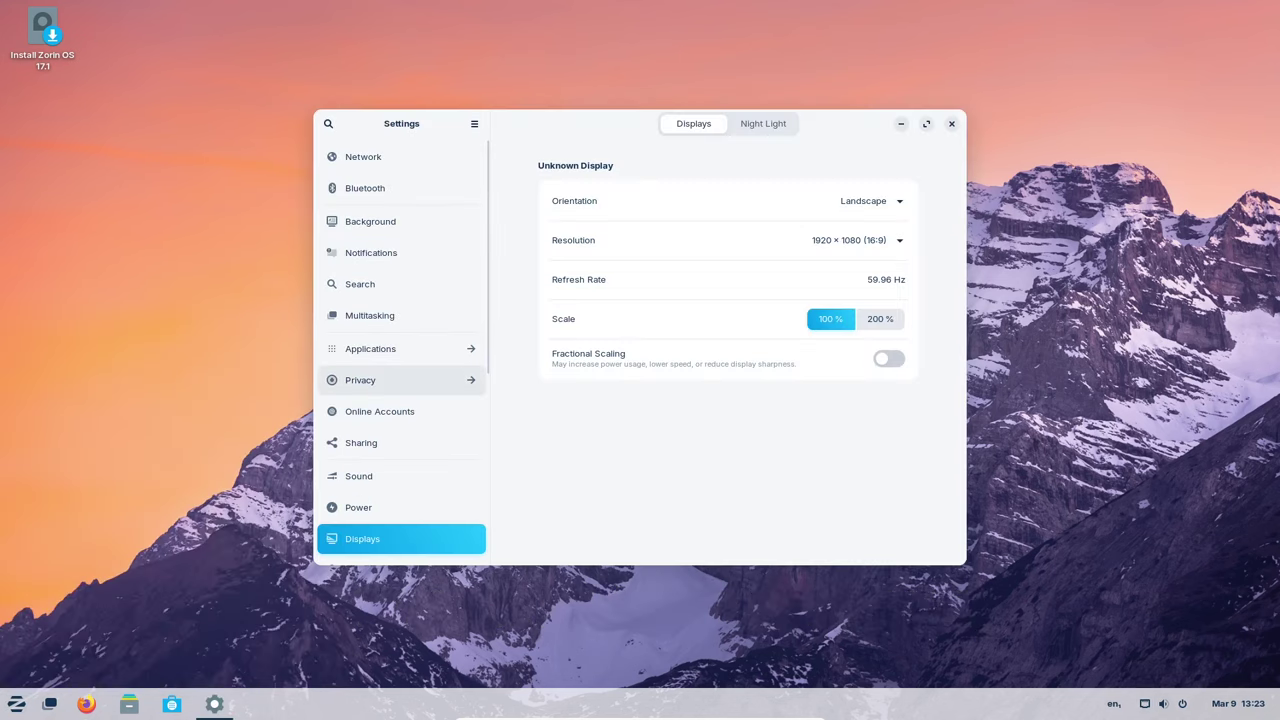
pyautogui.scroll(-3, 400, 263)
pyautogui.scroll(-3, 400, 263)
pyautogui.click(400, 547)
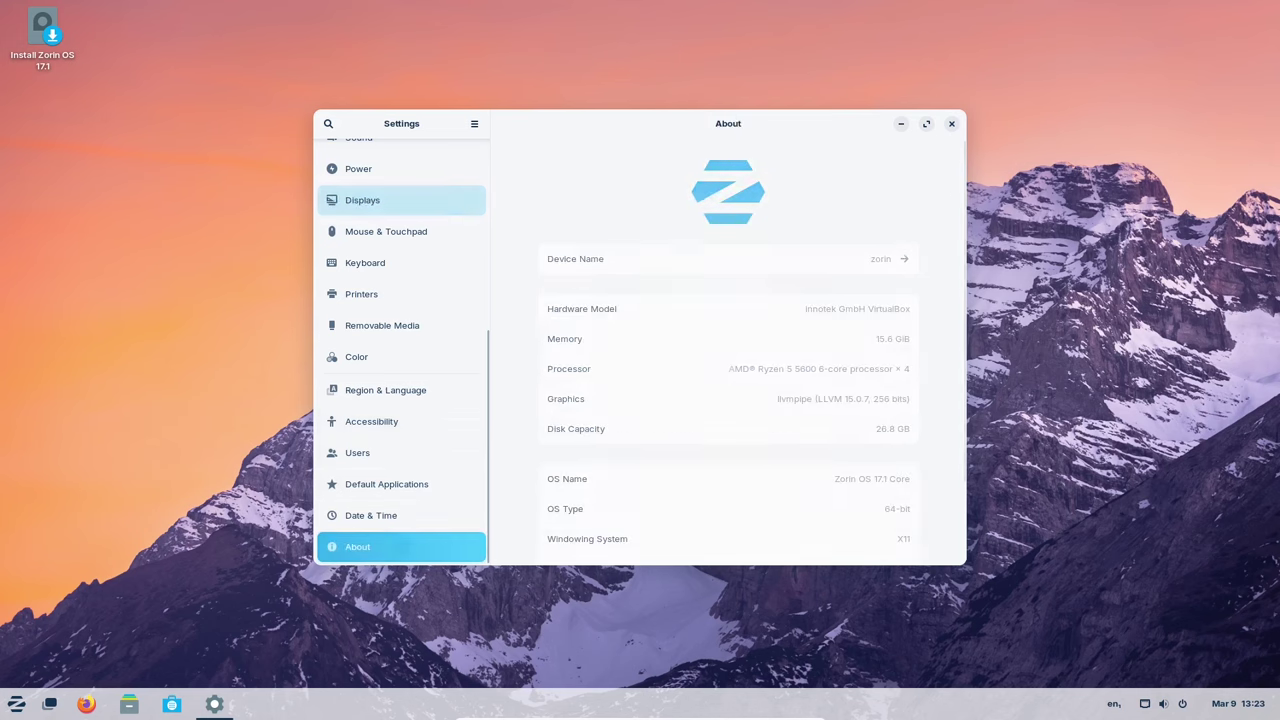
pyautogui.scroll(-2, 728, 350)
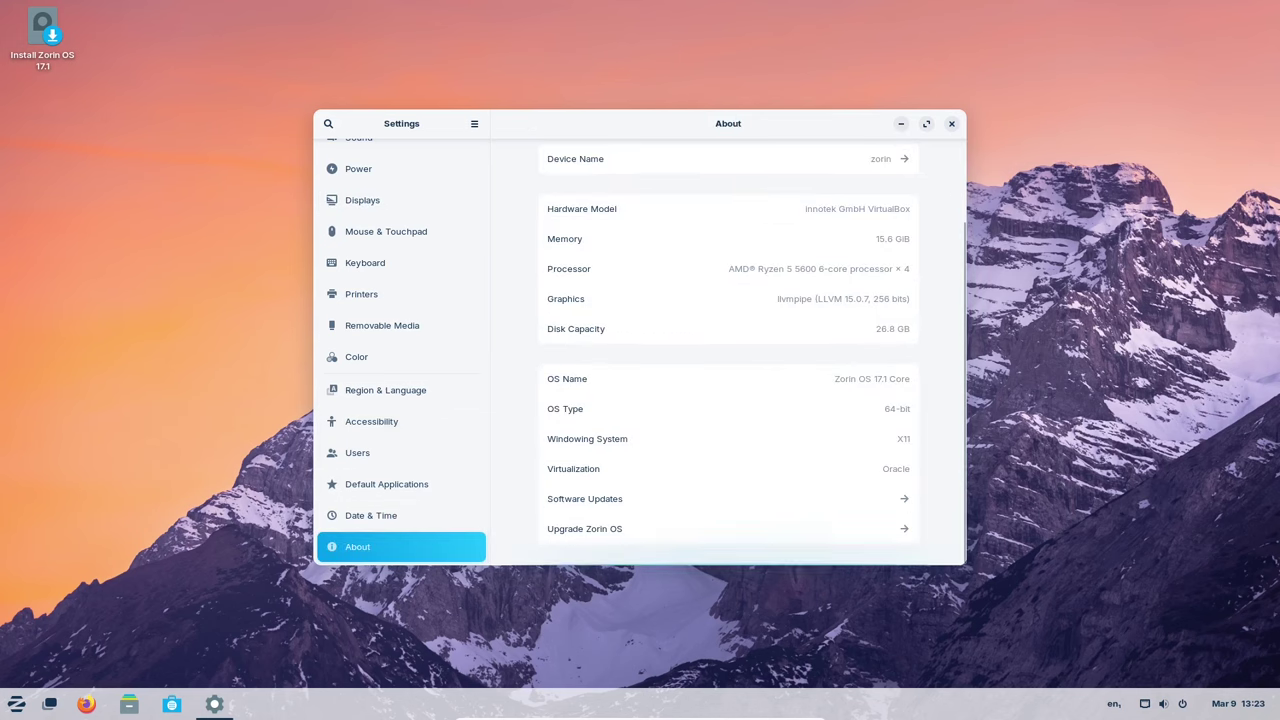
pyautogui.moveTo(834, 379); pyautogui.dragTo(910, 379)
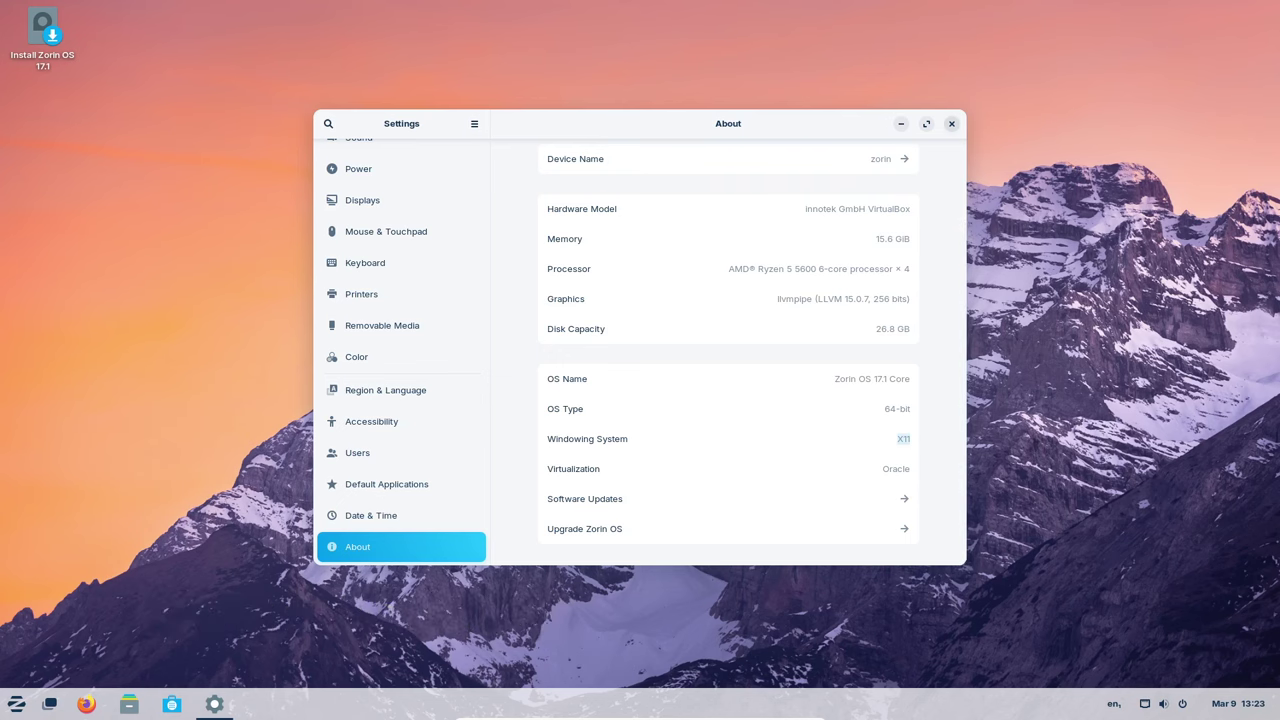
pyautogui.click(951, 123)
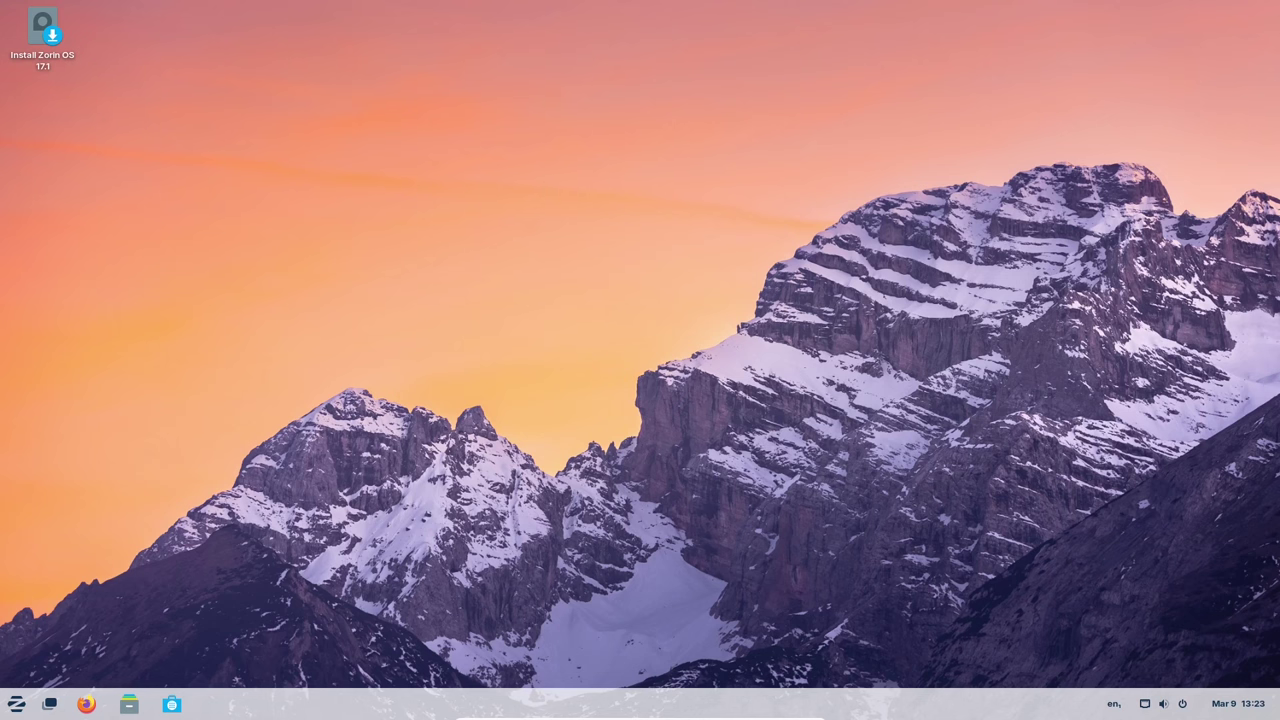
# Open the Files application, view its About information, close it, and dismiss the software updates notification.
pyautogui.click(129, 704)
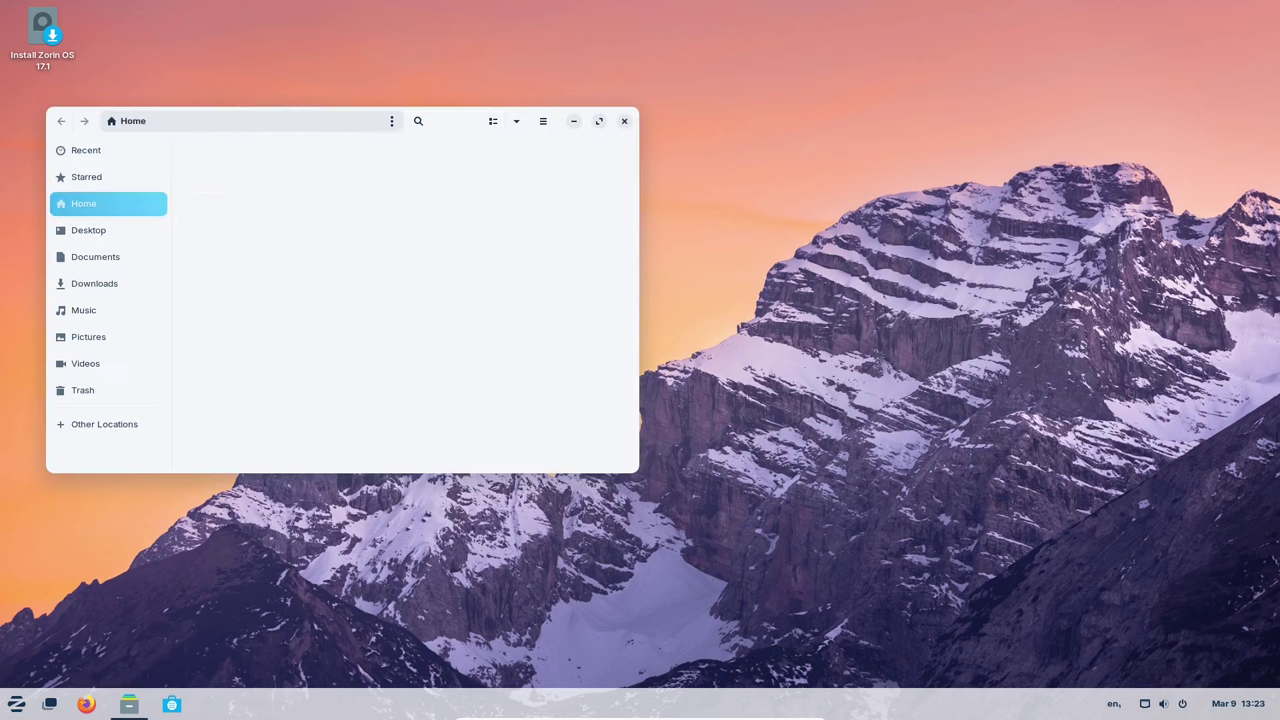
pyautogui.moveTo(460, 121); pyautogui.dragTo(736, 161)
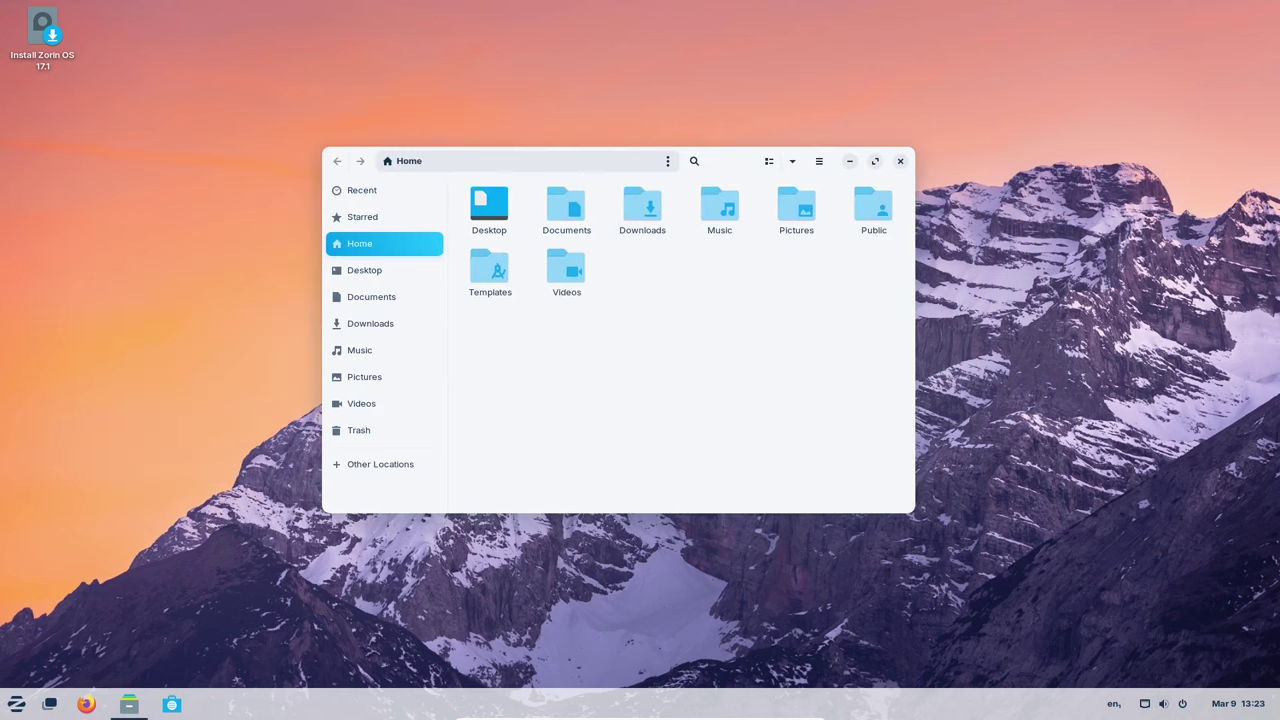
pyautogui.click(819, 161)
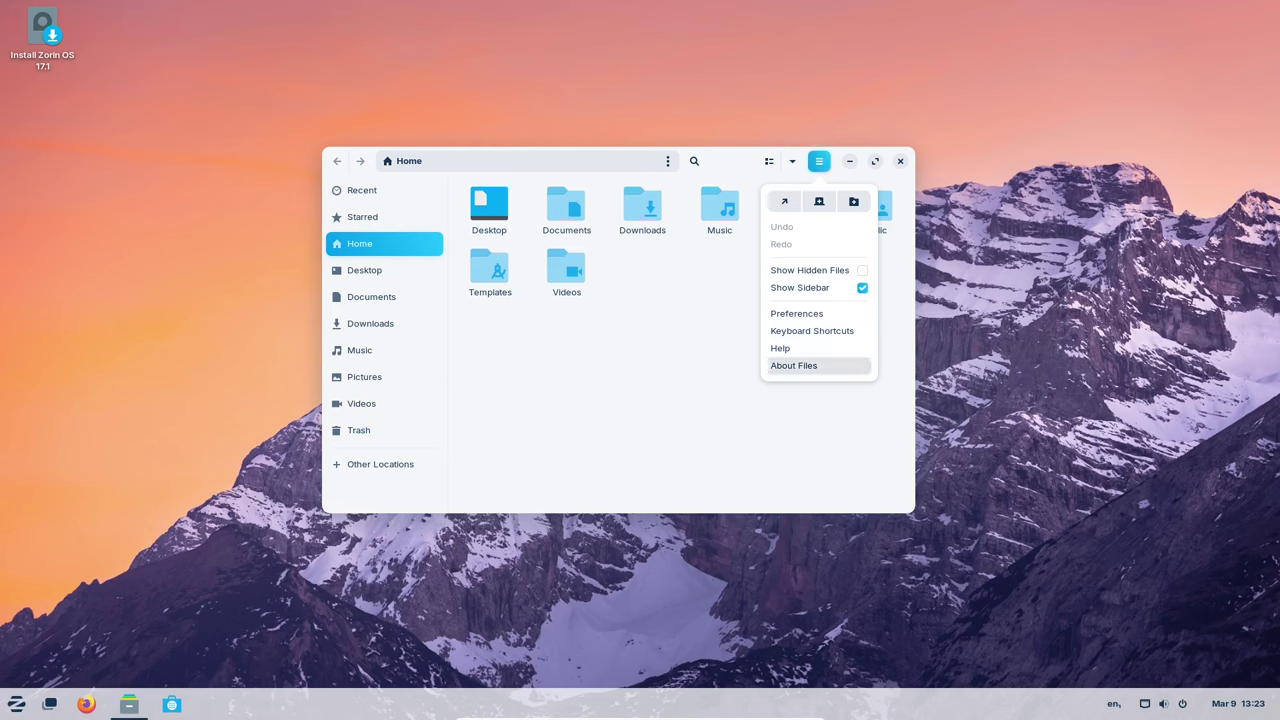
pyautogui.click(800, 364)
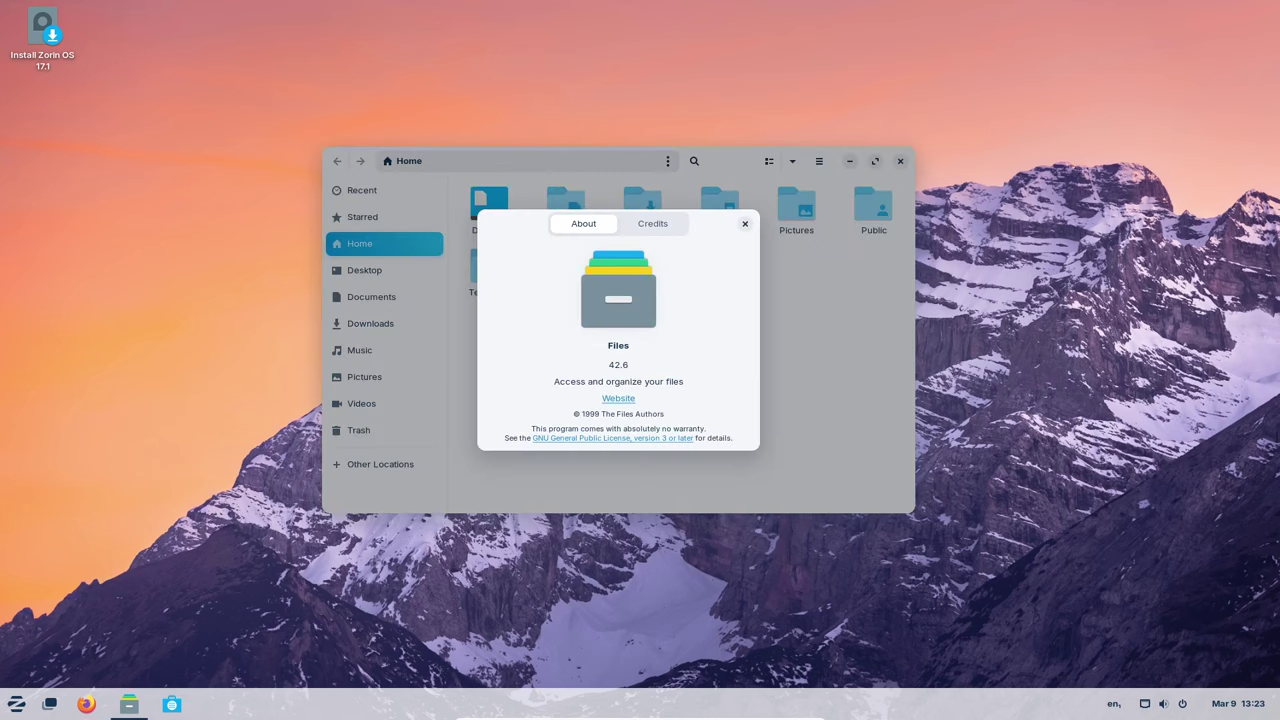
pyautogui.click(744, 223)
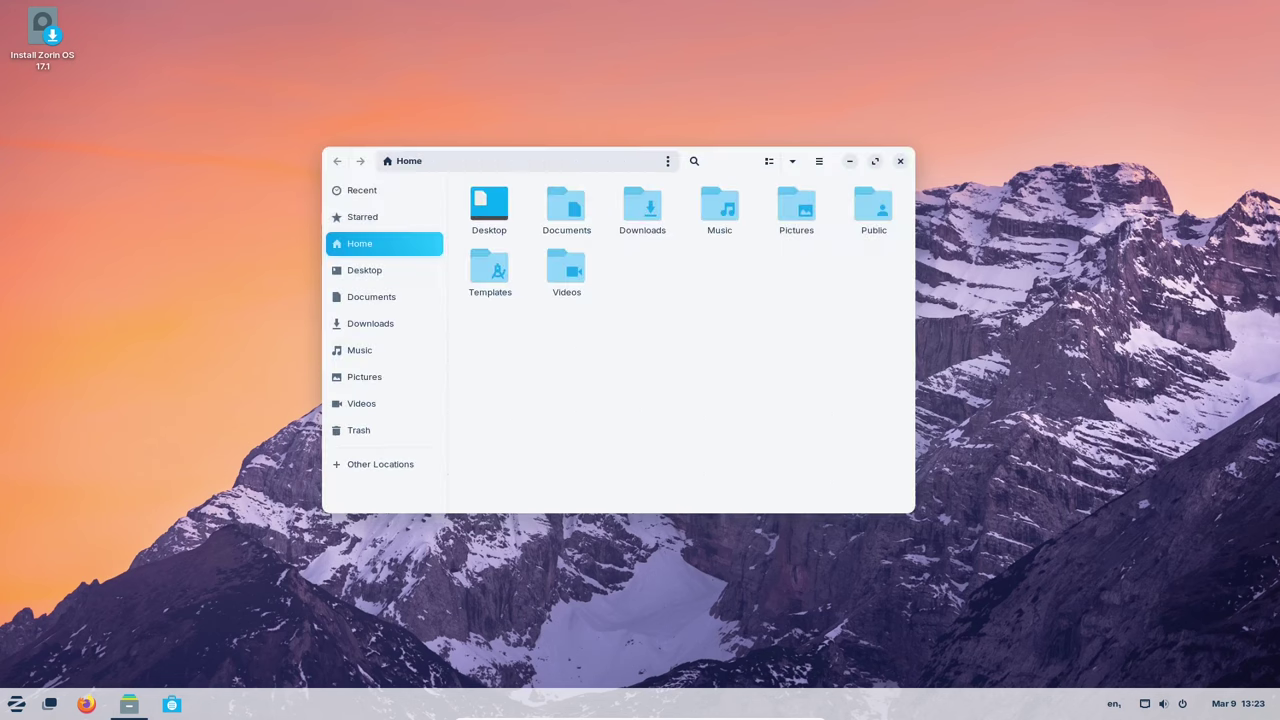
pyautogui.click(900, 161)
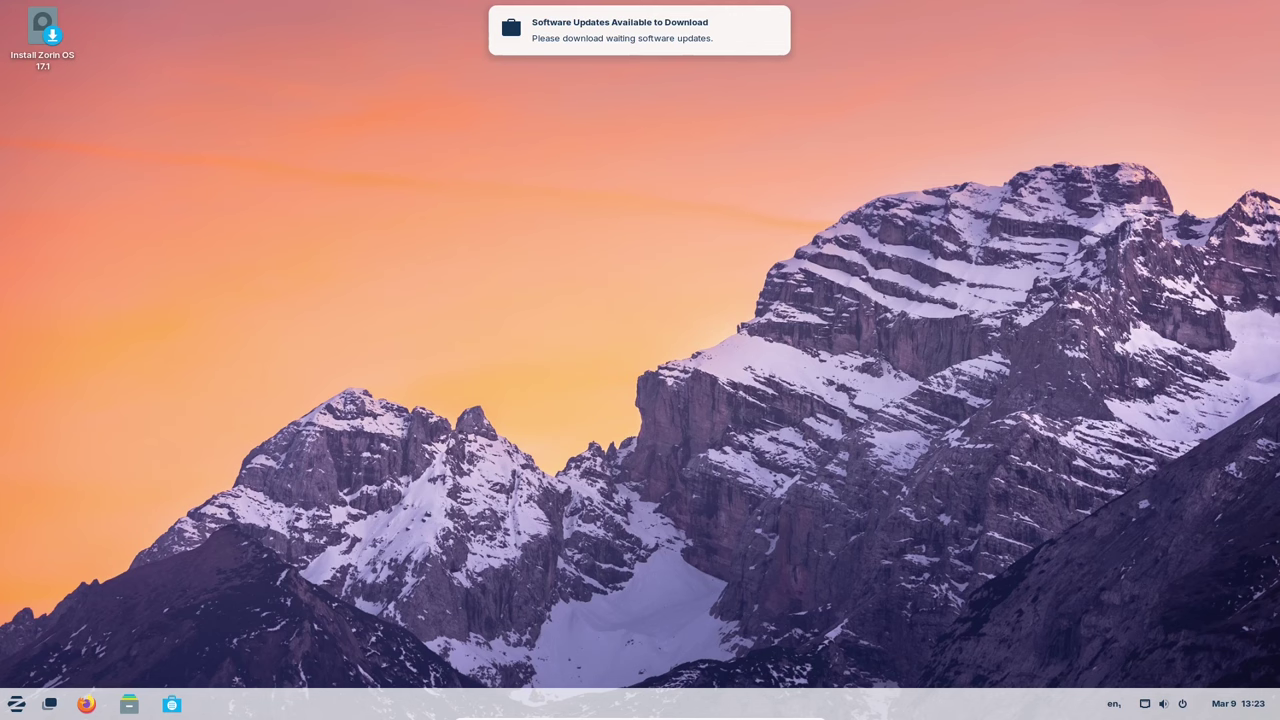
pyautogui.click(775, 20)
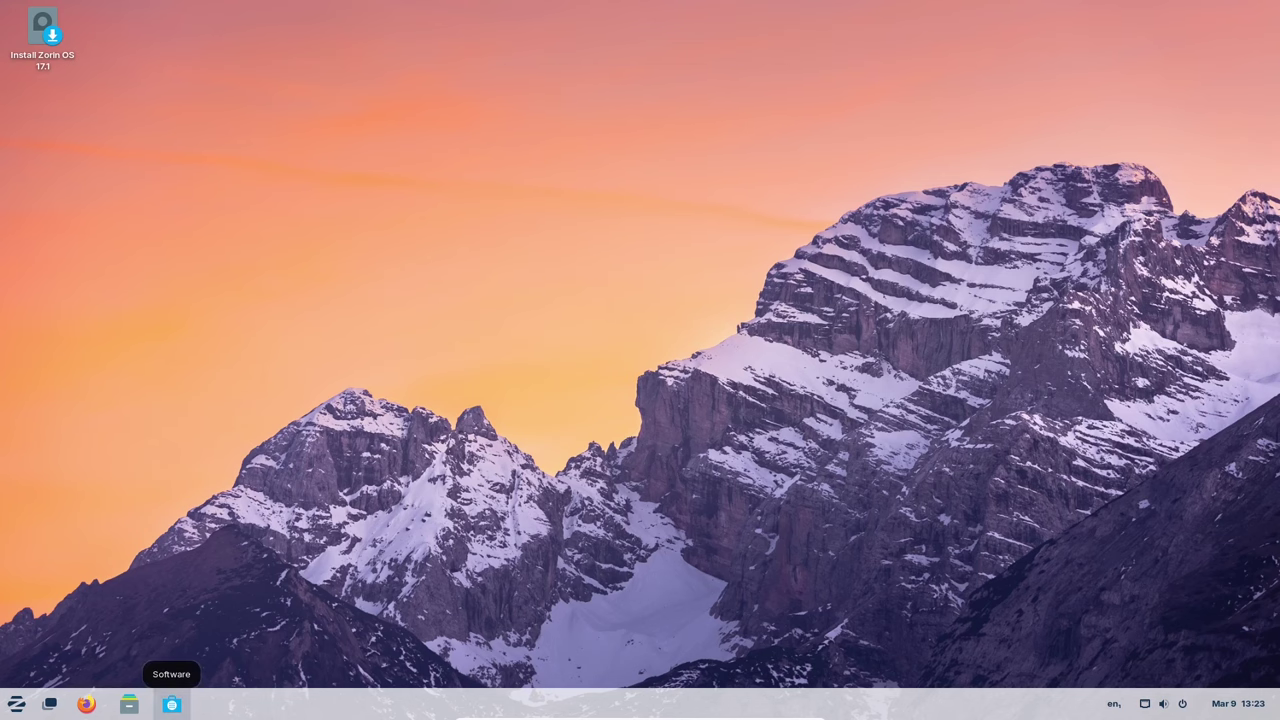
# Open the Software store and browse its featured apps, categories, Editor's Choice and New & Updated sections.
pyautogui.click(172, 704)
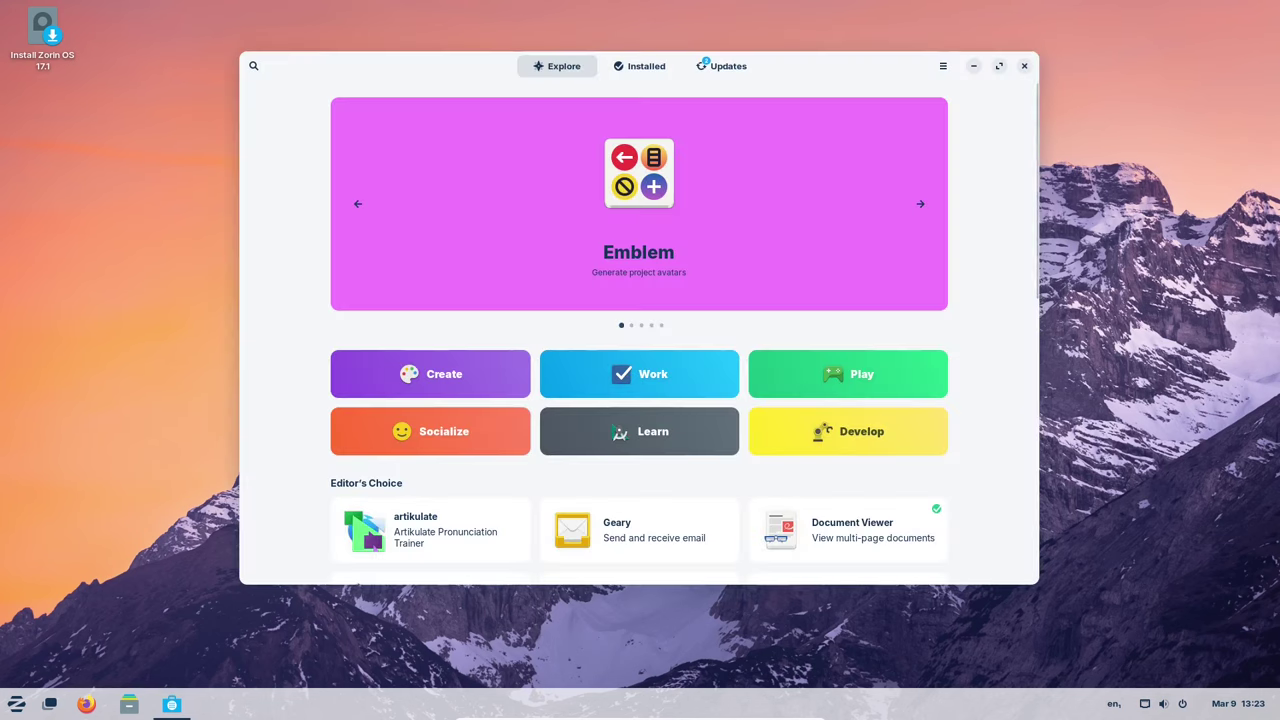
pyautogui.scroll(-8, 640, 390)
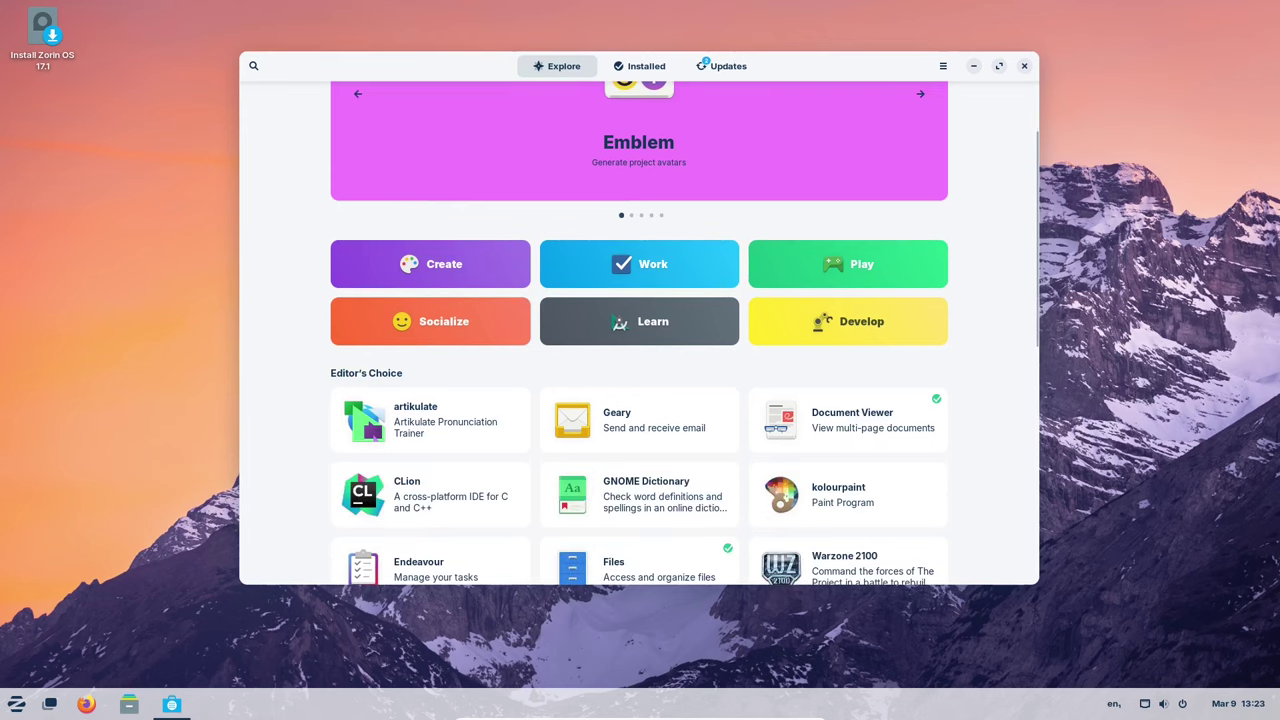
pyautogui.scroll(-3, 640, 310)
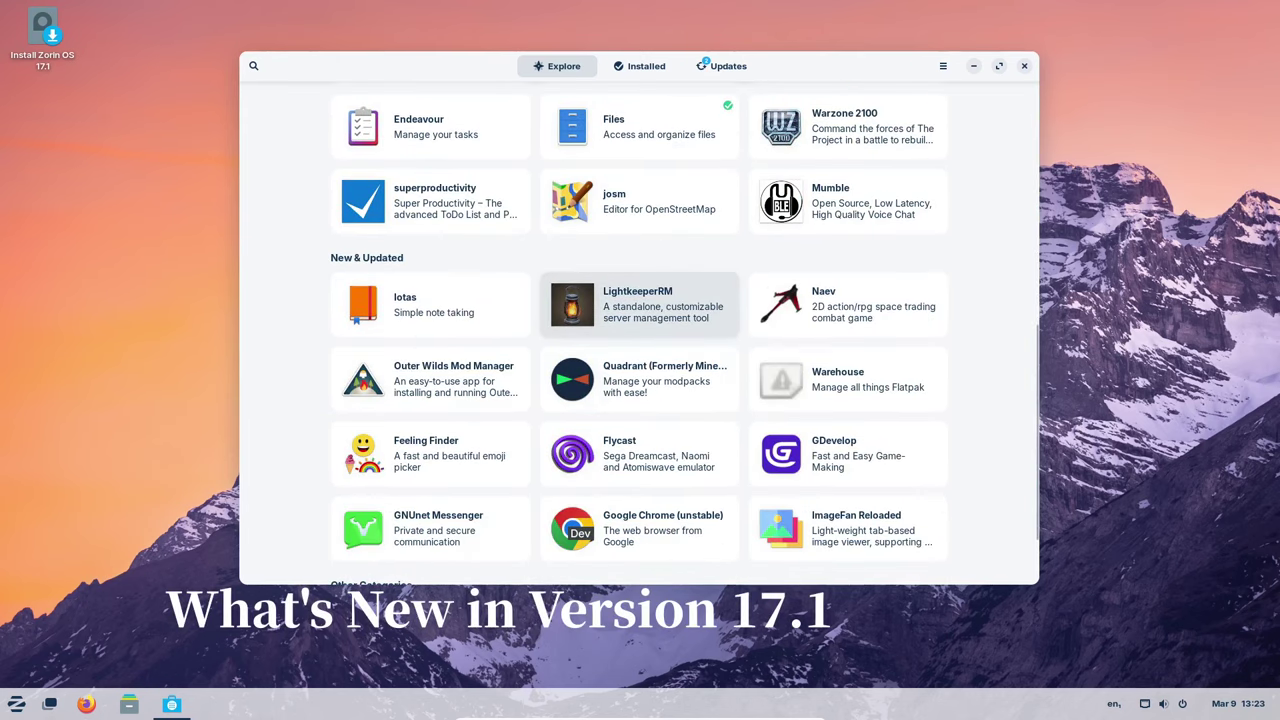
pyautogui.scroll(-2, 640, 310)
pyautogui.scroll(6, 640, 310)
pyautogui.scroll(3, 640, 360)
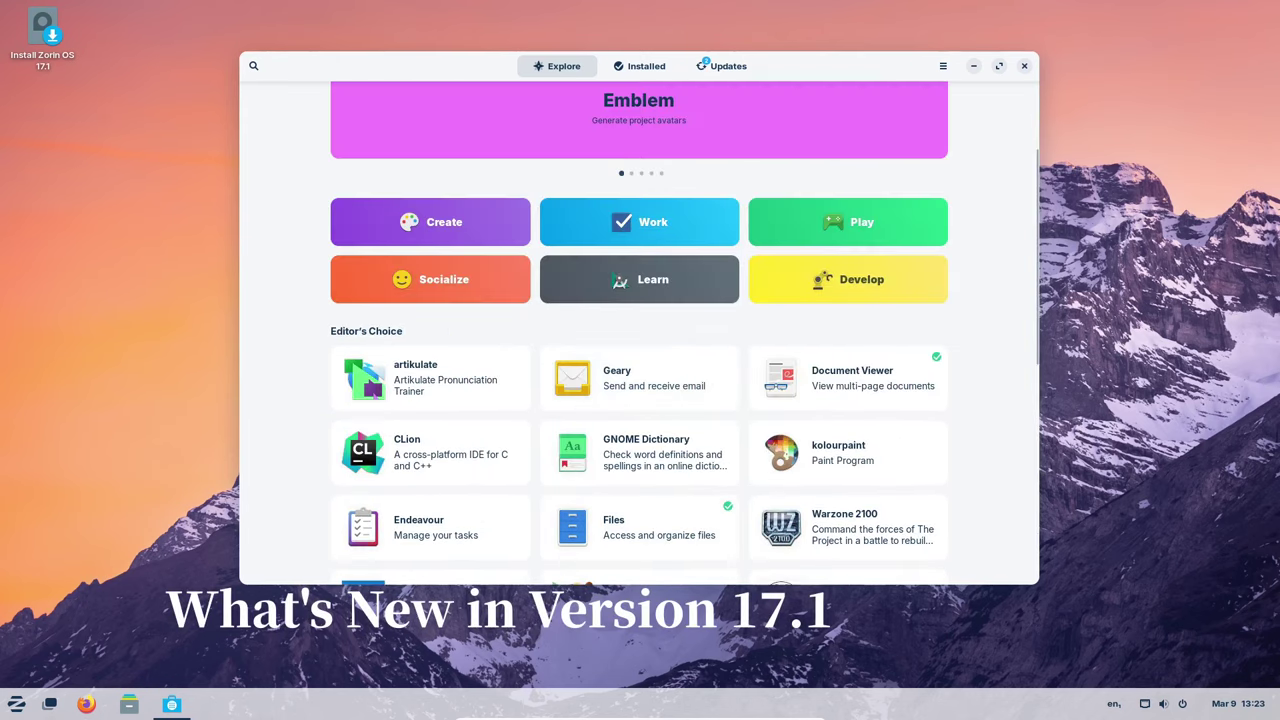
# View the list of installed apps and return to browsing the Explore page.
pyautogui.click(640, 66)
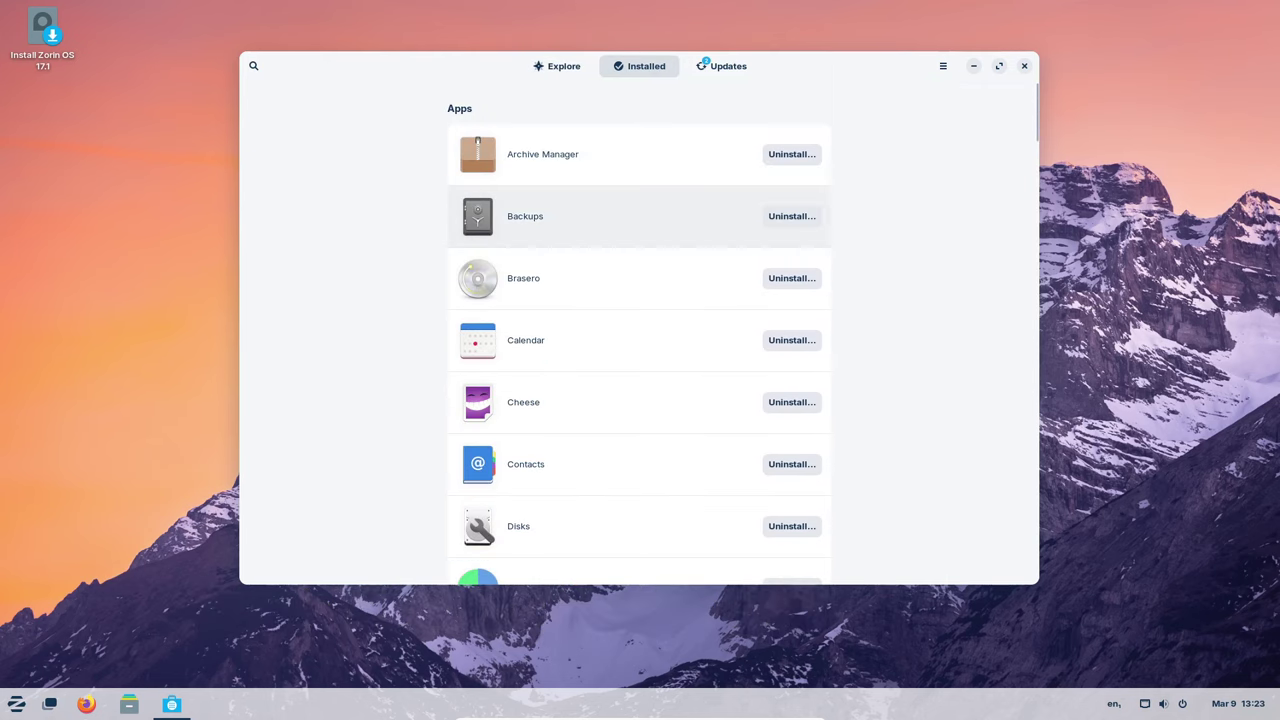
pyautogui.click(557, 66)
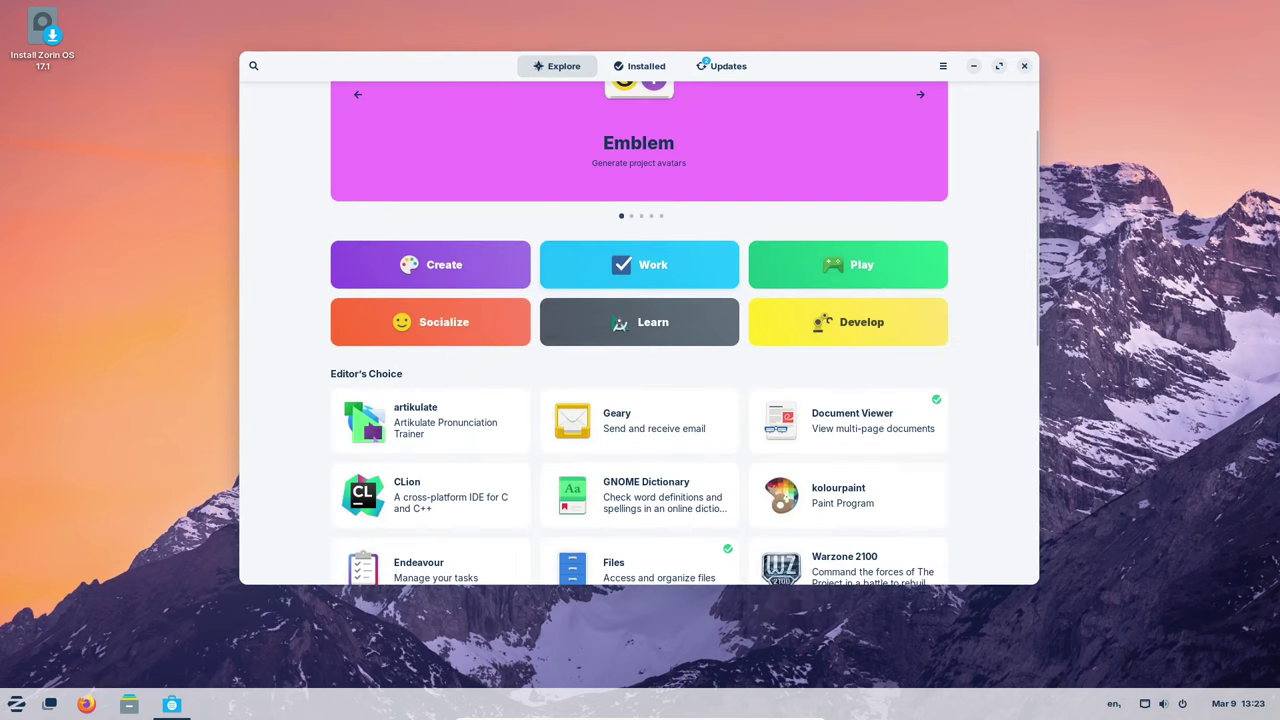
pyautogui.scroll(-3, 640, 330)
pyautogui.scroll(-1, 640, 330)
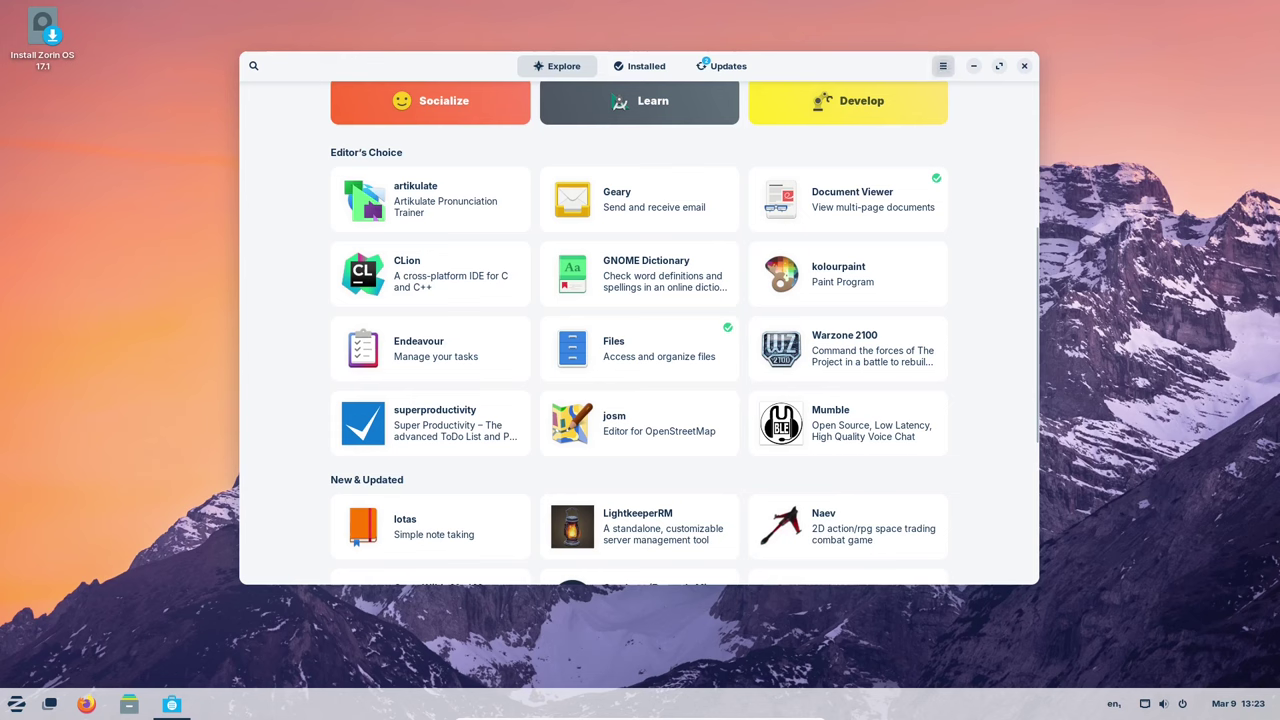
# View the About information of the Software store and close the store.
pyautogui.click(942, 66)
pyautogui.click(942, 143)
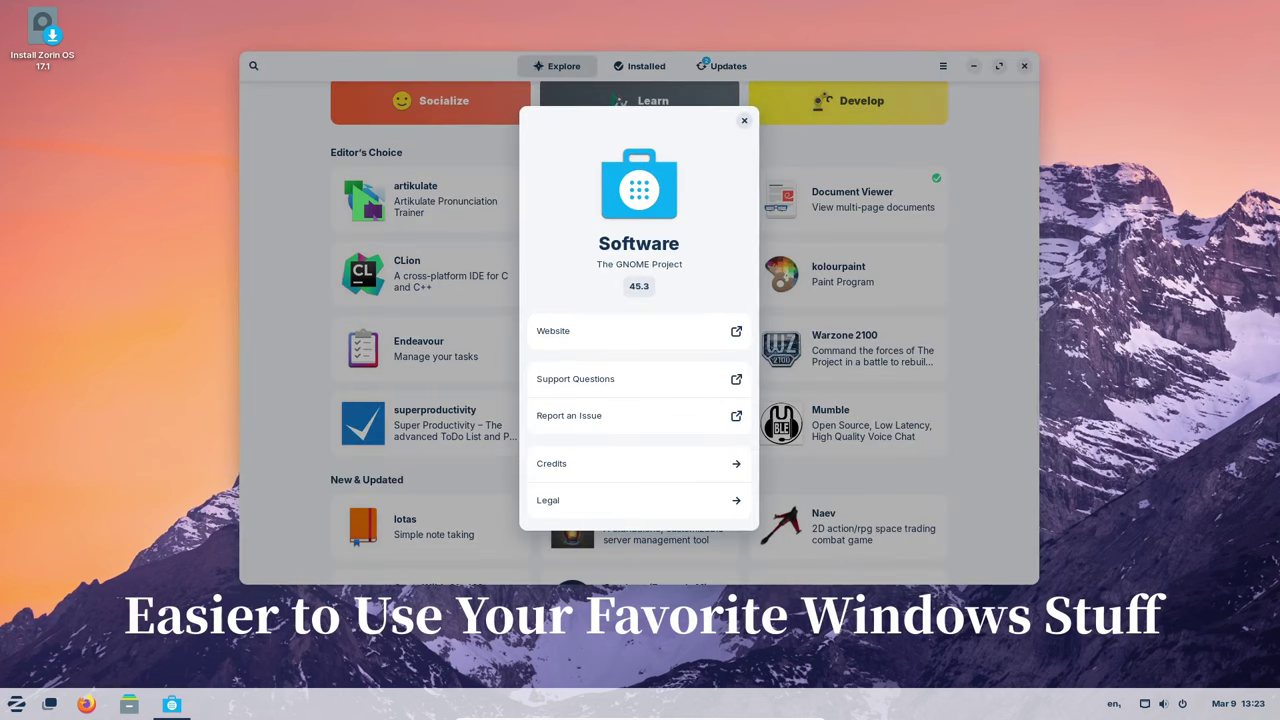
pyautogui.press('Escape')
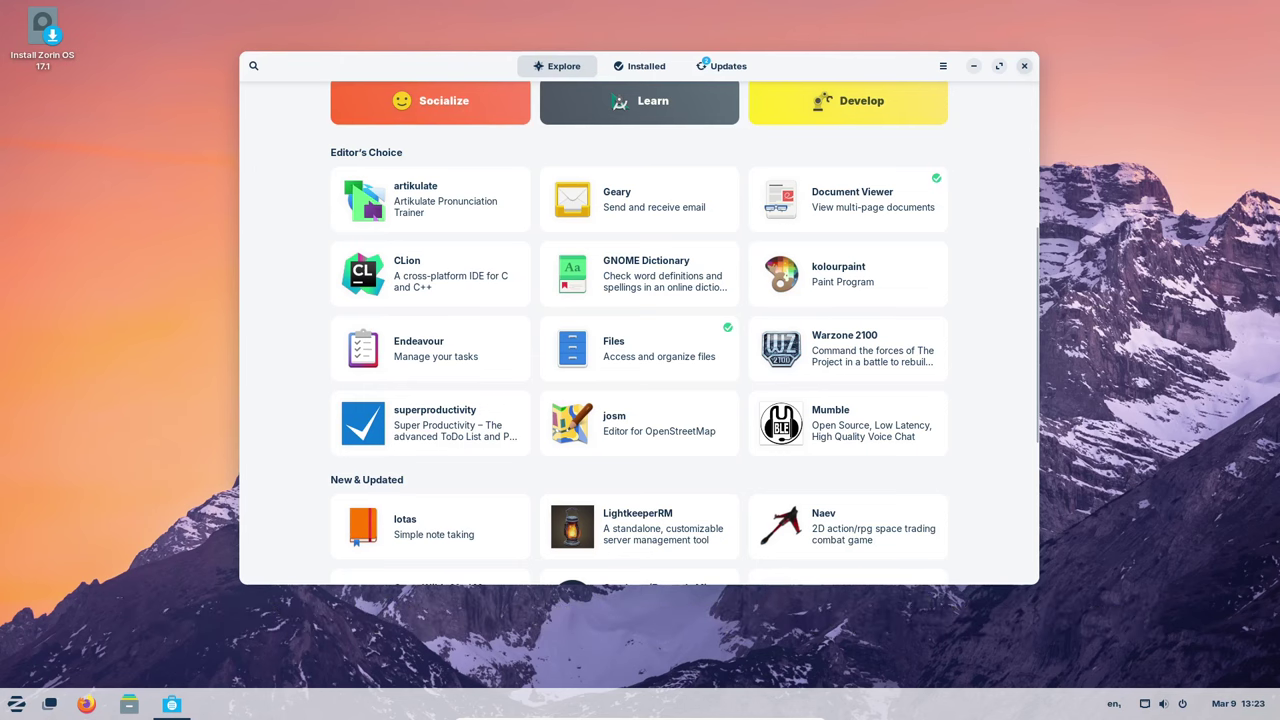
pyautogui.hotkey('alt', 'F4')
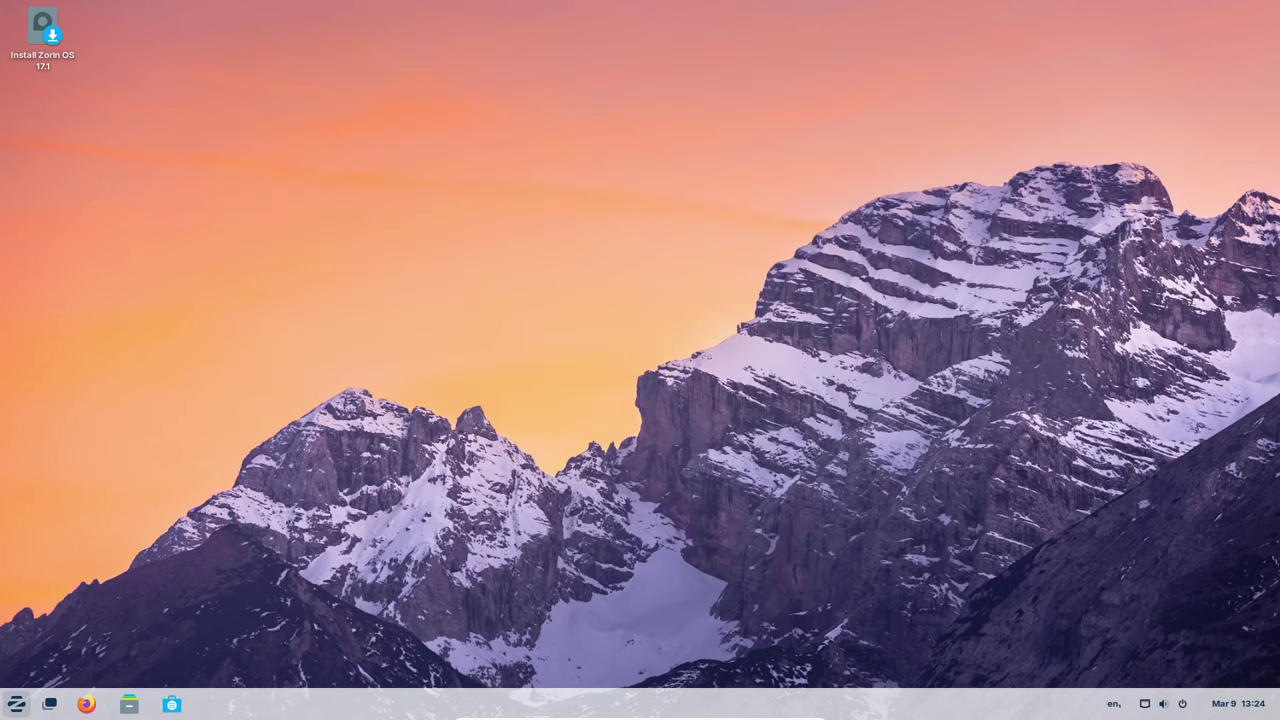
# Launch System Monitor from the Utilities application category.
pyautogui.click(16, 704)
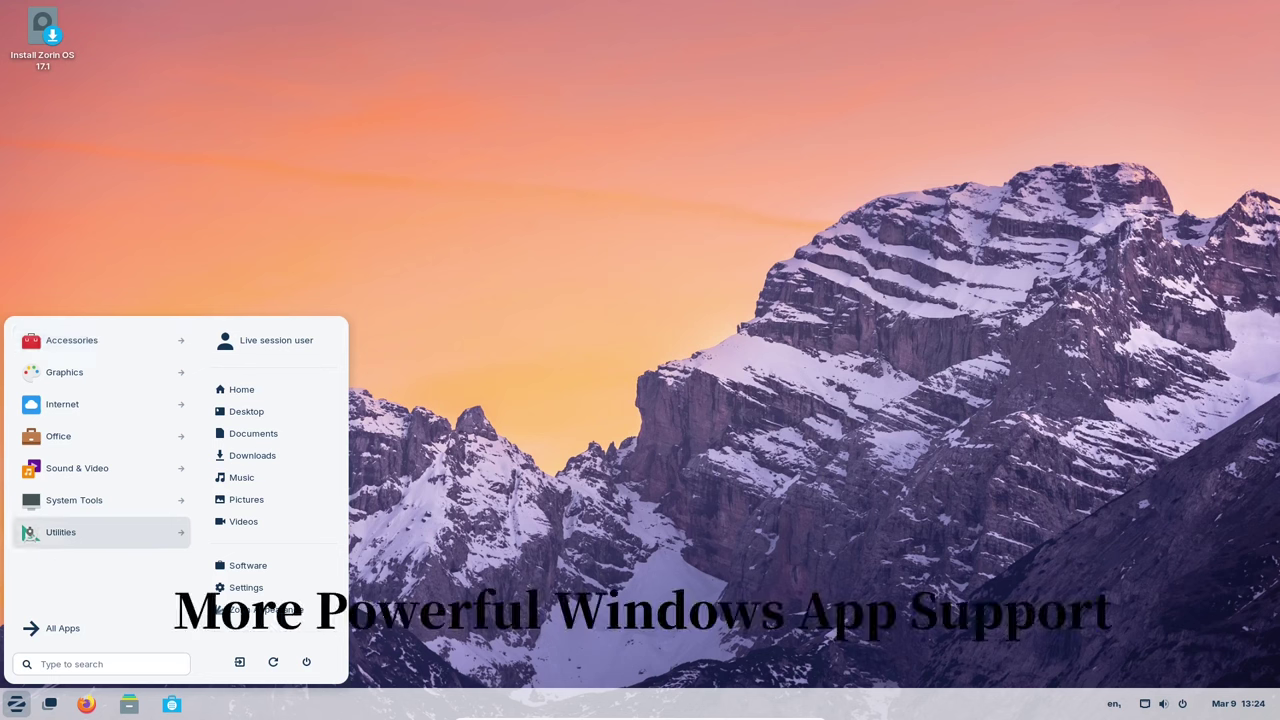
pyautogui.click(101, 532)
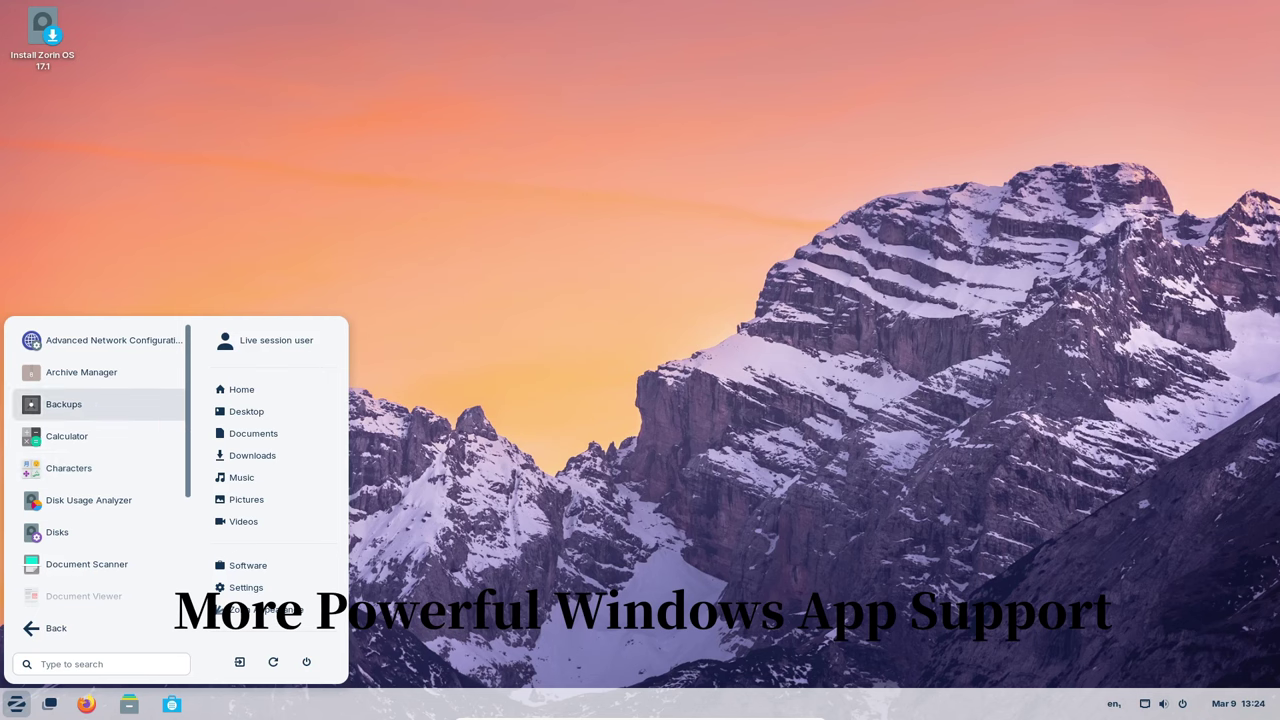
pyautogui.scroll(-5, 98, 420)
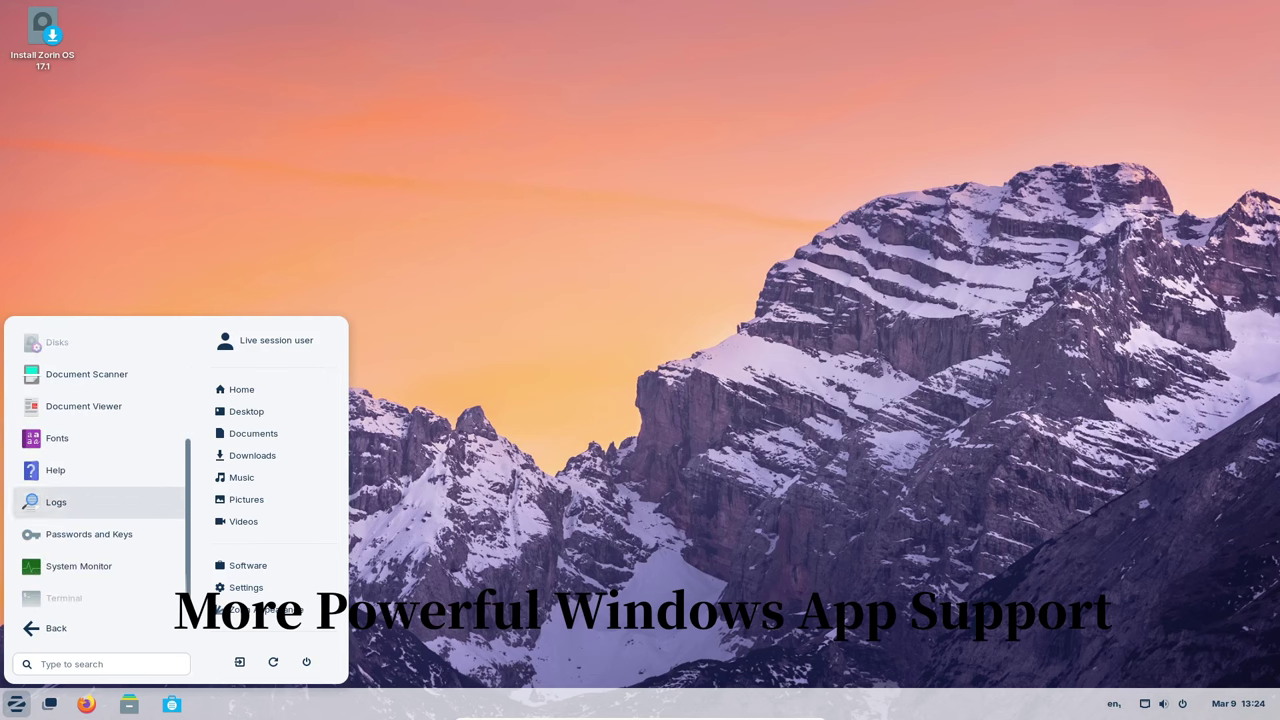
pyautogui.press('Down')
pyautogui.press('Down')
pyautogui.press('Return')
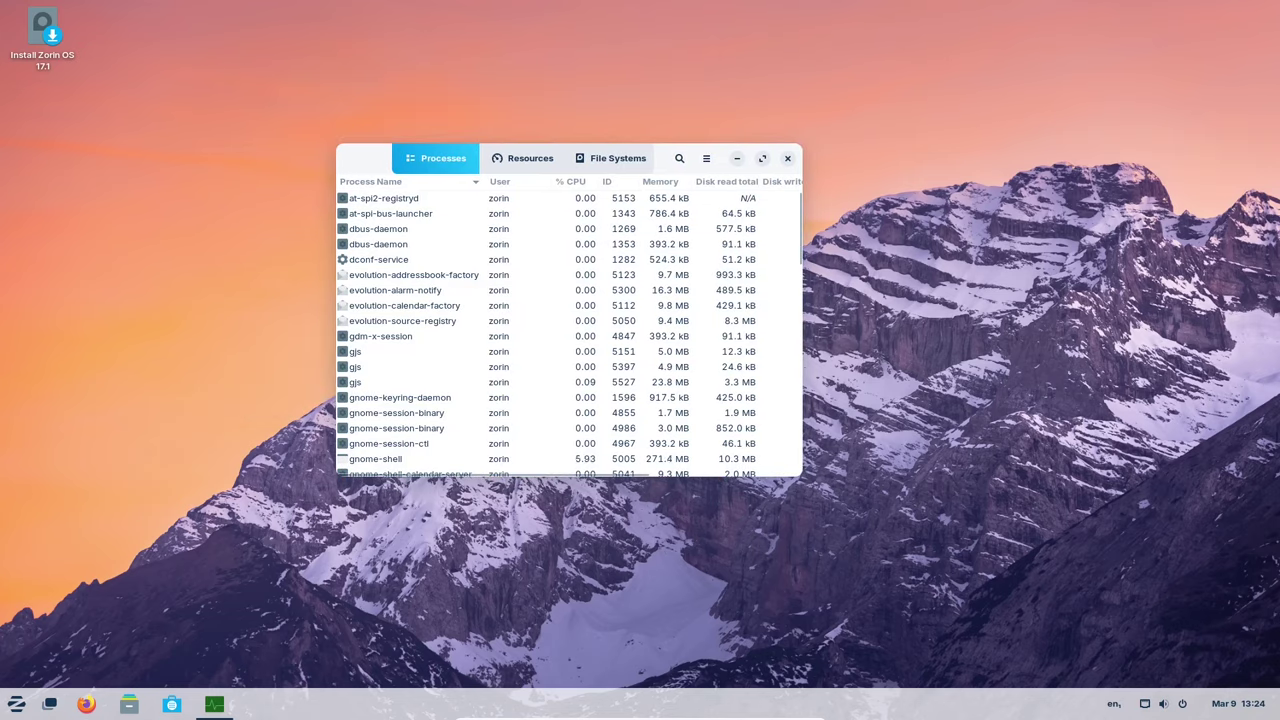
# View System Monitor's About information, inspect the CPU, memory and network resource graphs, and close System Monitor.
pyautogui.click(933, 158)
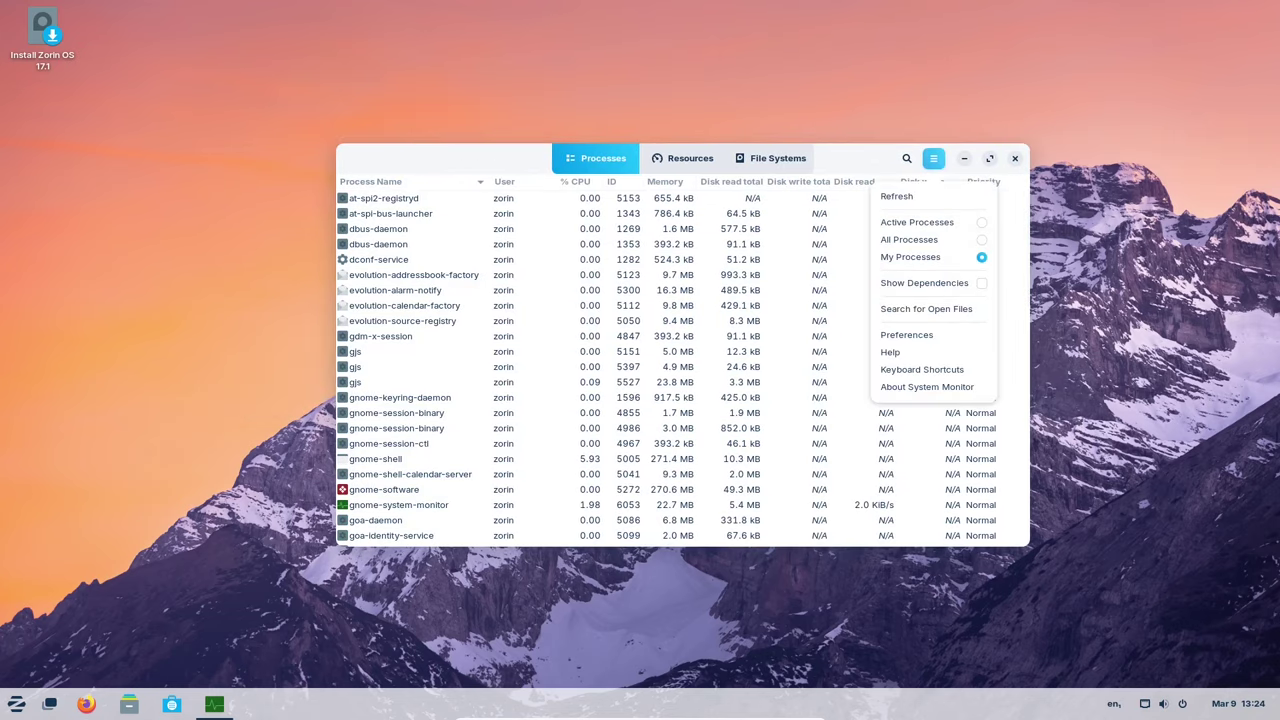
pyautogui.press('Return')
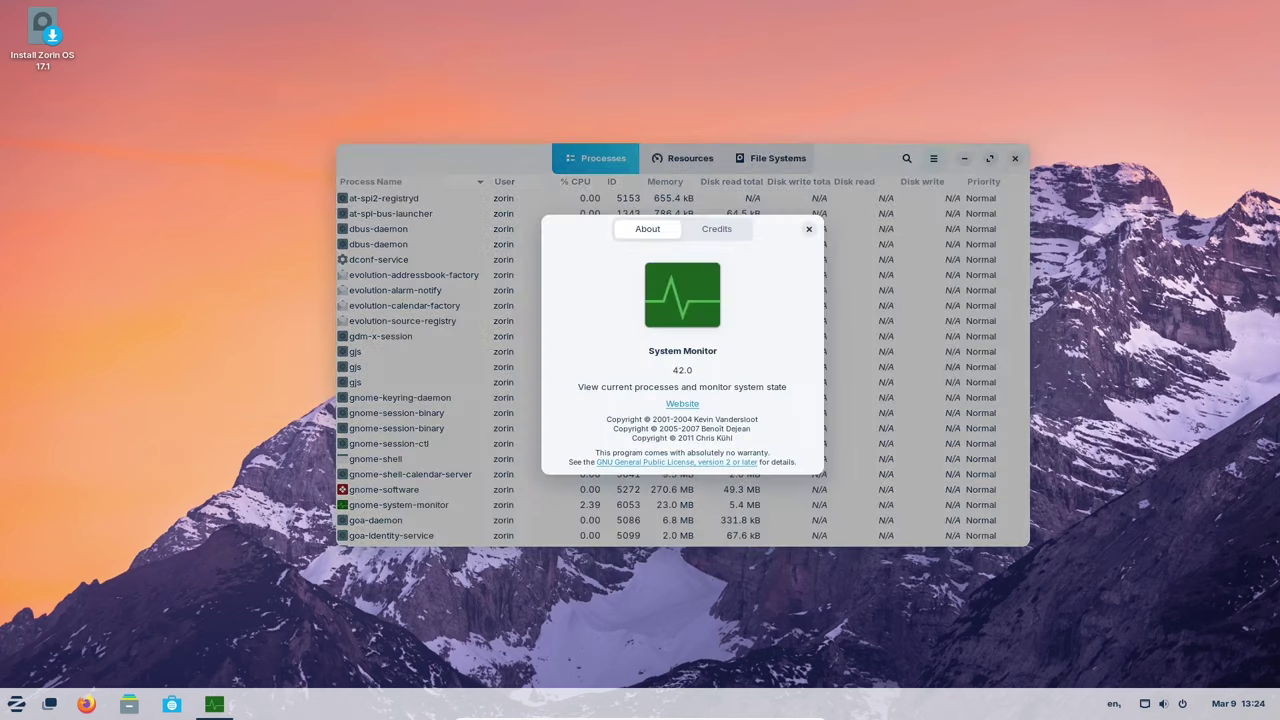
pyautogui.click(808, 229)
pyautogui.click(682, 158)
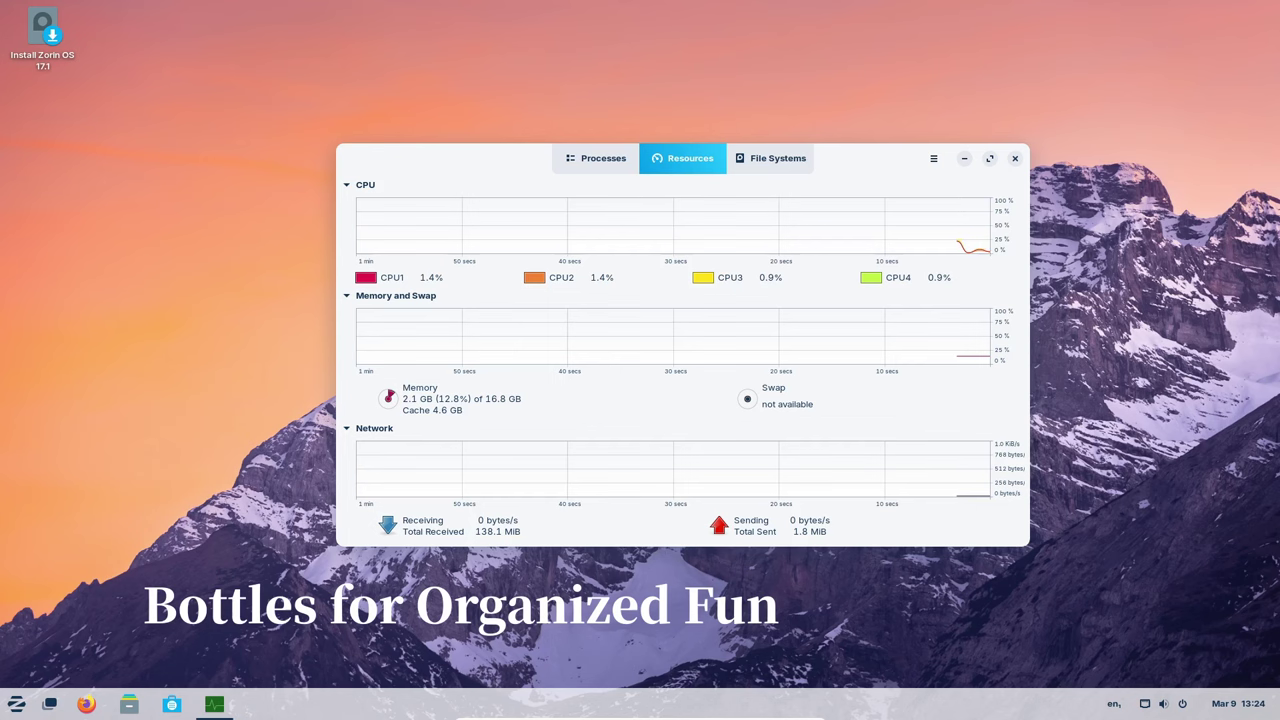
pyautogui.hotkey('ctrl', 'q')
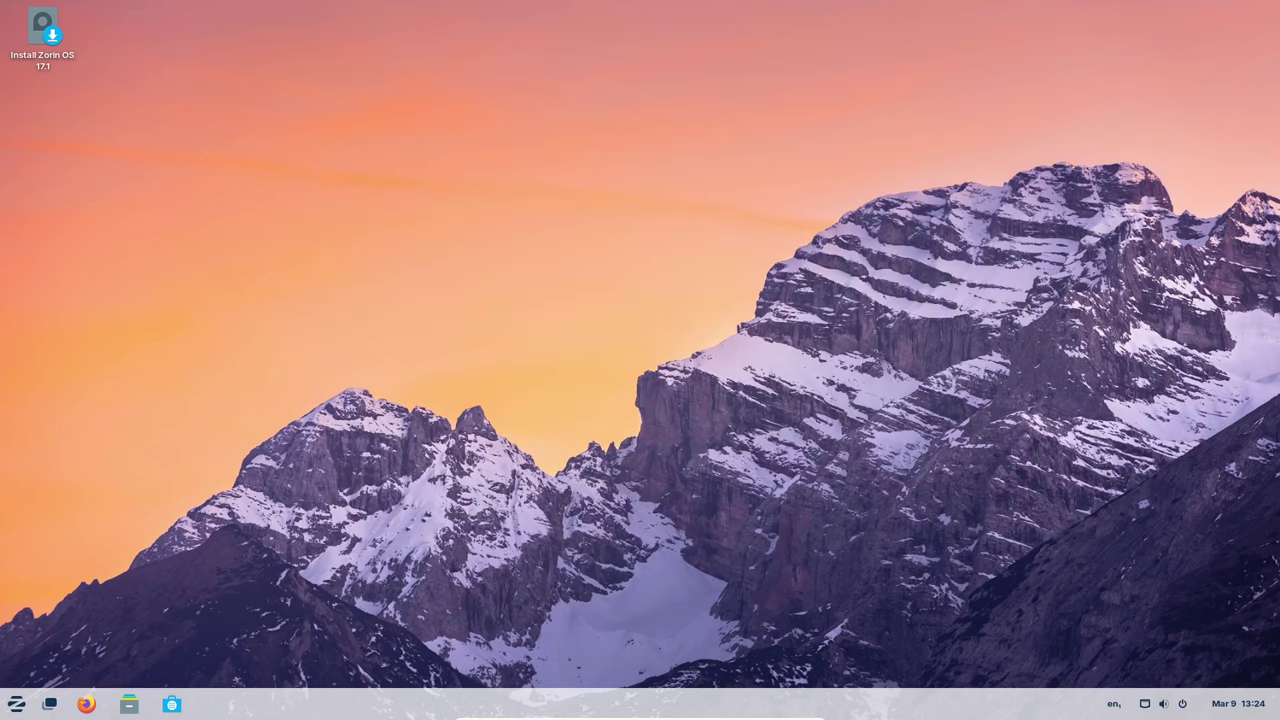
# Open the System Tools category among the installed applications.
pyautogui.press('super')
pyautogui.press('Up')
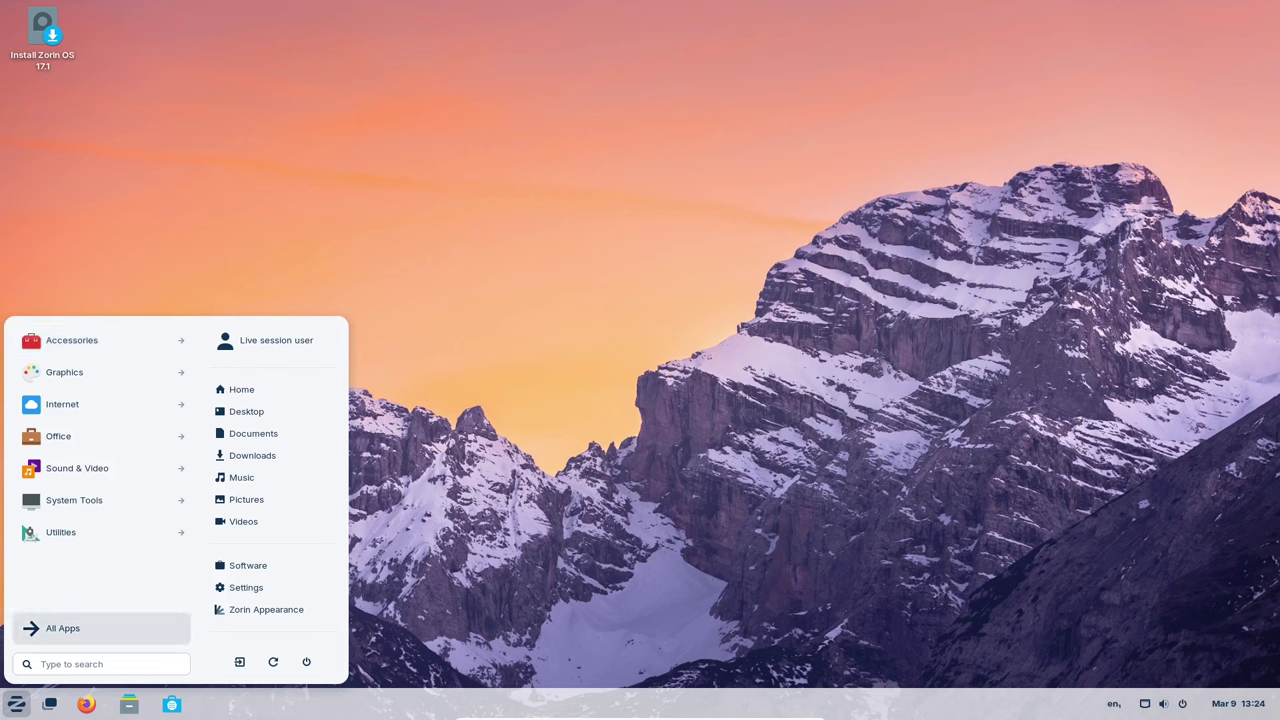
pyautogui.press('Up')
pyautogui.press('Up')
pyautogui.press('Up')
pyautogui.press('Up')
pyautogui.press('Down')
pyautogui.press('Down')
pyautogui.press('Down')
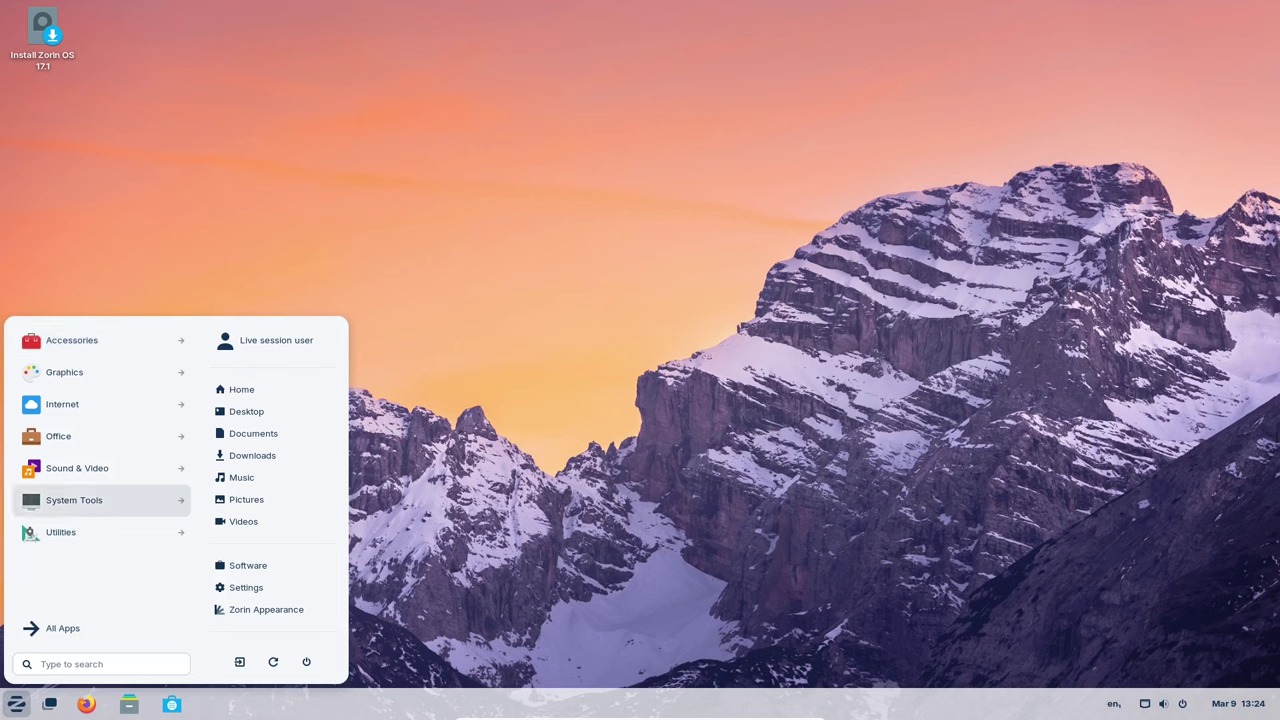
pyautogui.press('Up')
pyautogui.press('Return')
# Launch Zorin Appearance from the System Tools application category.
pyautogui.press('Down')
pyautogui.press('Down')
pyautogui.press('Down')
pyautogui.press('Down')
pyautogui.press('Down')
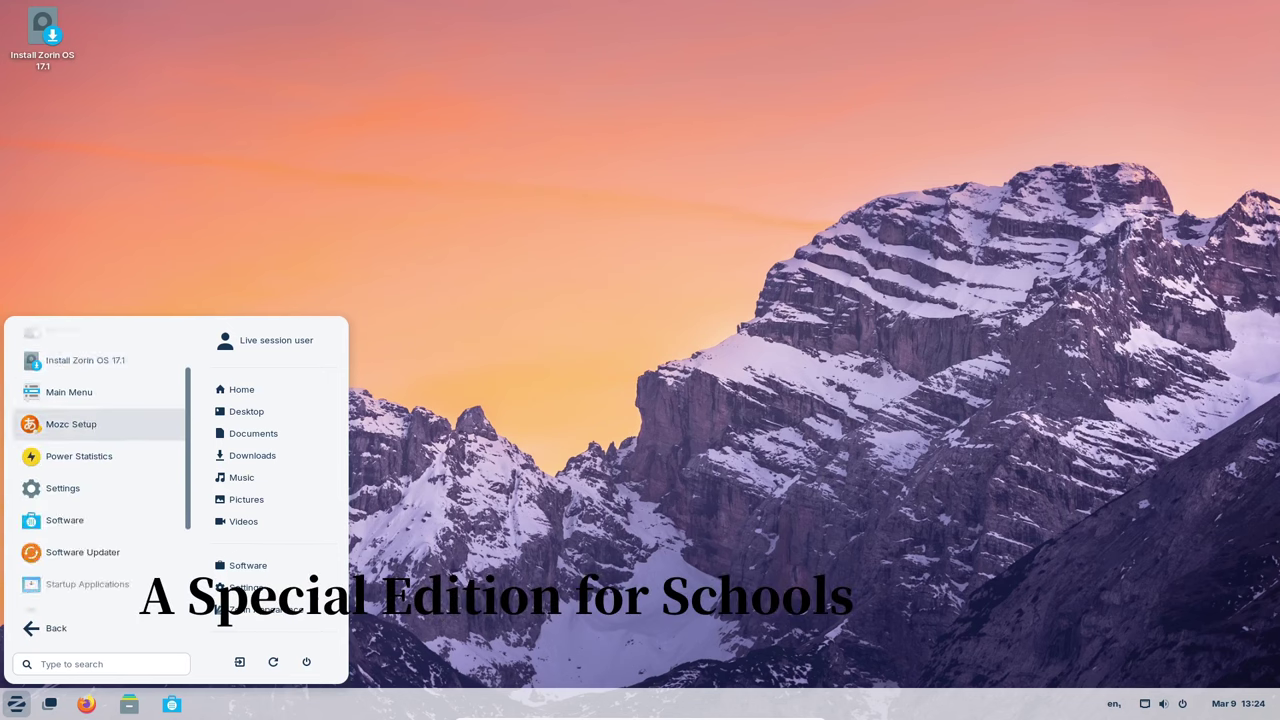
pyautogui.press('Down')
pyautogui.press('Down')
pyautogui.press('Down')
pyautogui.press('Down')
pyautogui.press('Down')
pyautogui.press('Down')
pyautogui.press('Down')
pyautogui.press('Down')
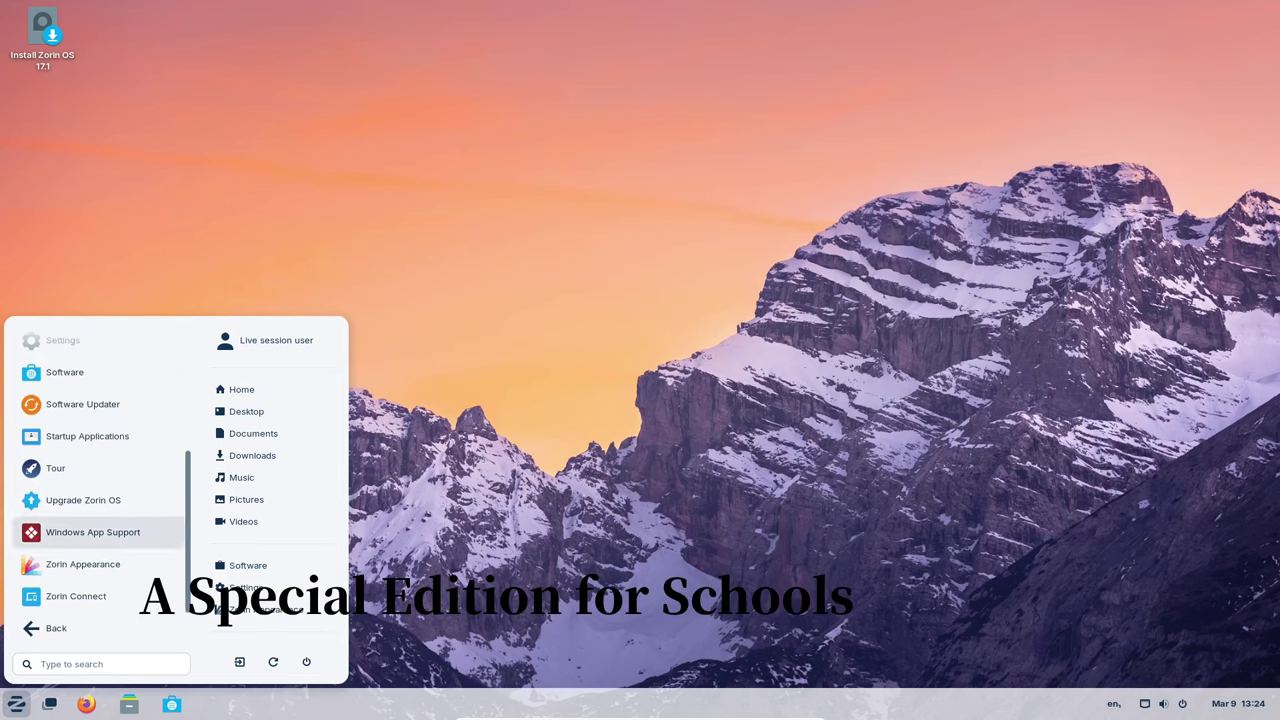
pyautogui.press('Down')
pyautogui.press('Return')
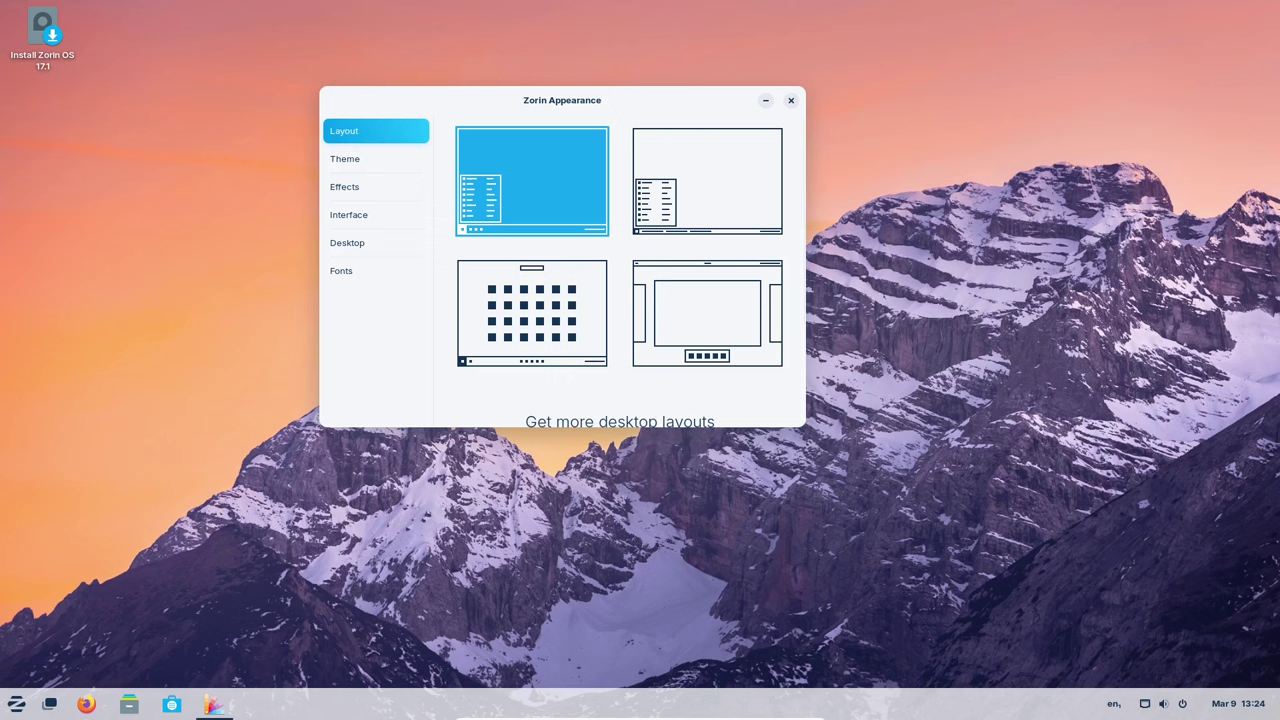
# Set the Zorin theme's background to the dark option.
pyautogui.click(375, 159)
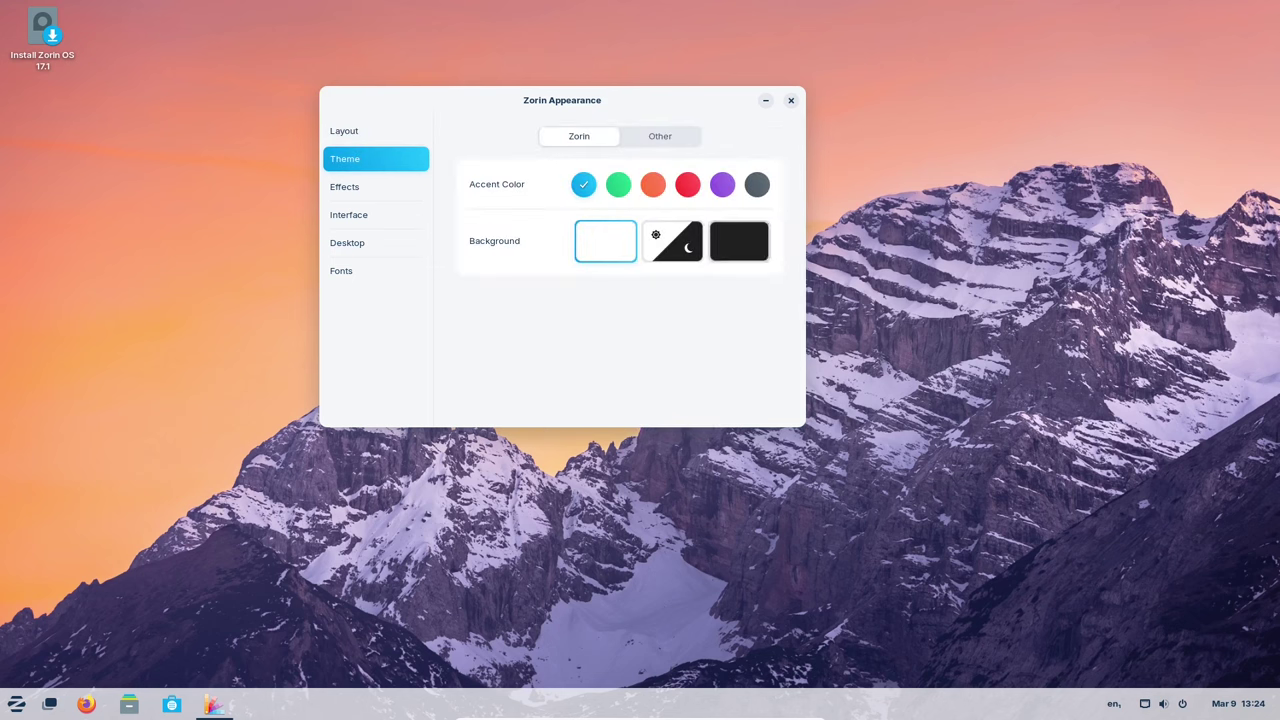
pyautogui.click(739, 241)
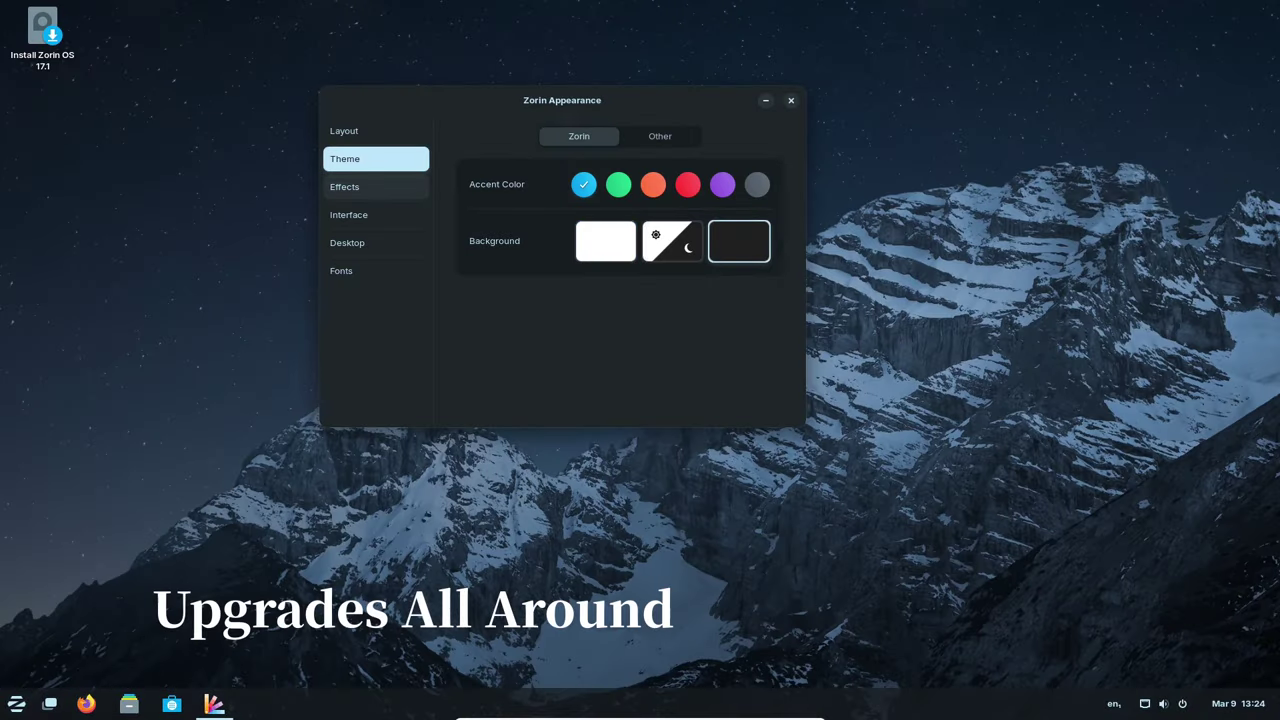
# Review the Effects, Interface, Desktop and Fonts settings of Zorin Appearance.
pyautogui.click(375, 187)
pyautogui.click(375, 215)
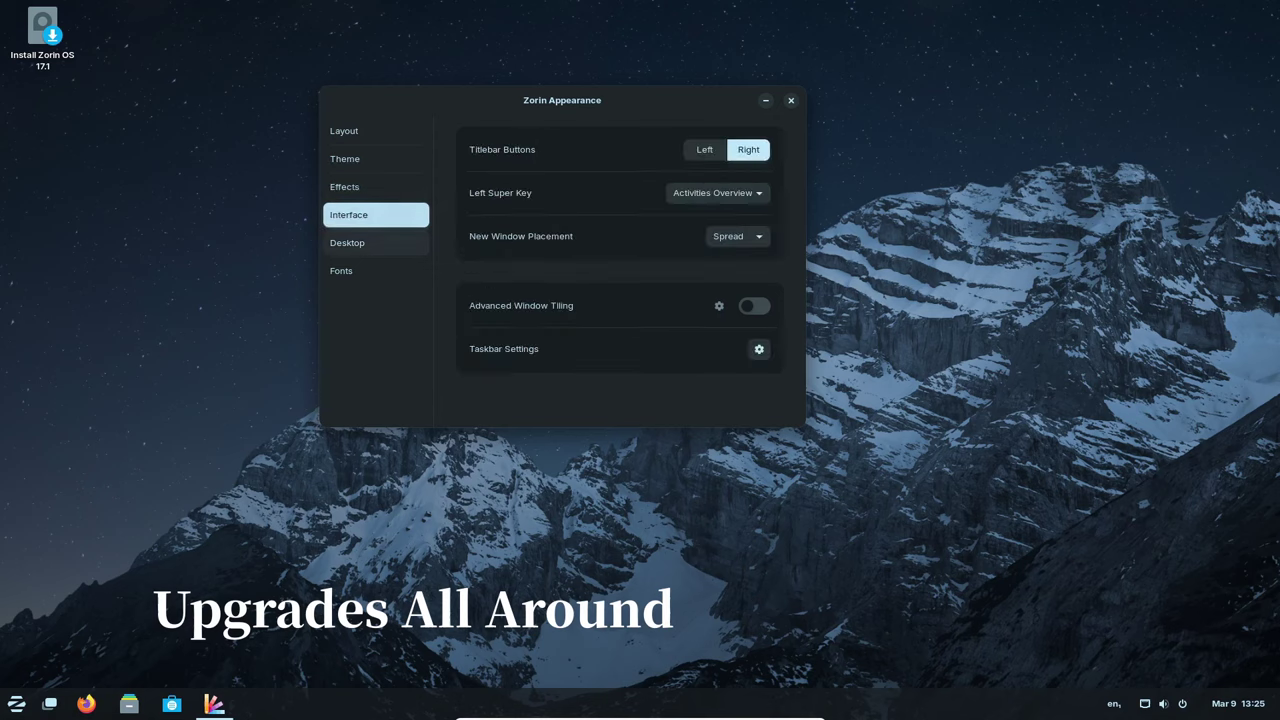
pyautogui.click(375, 243)
pyautogui.click(375, 271)
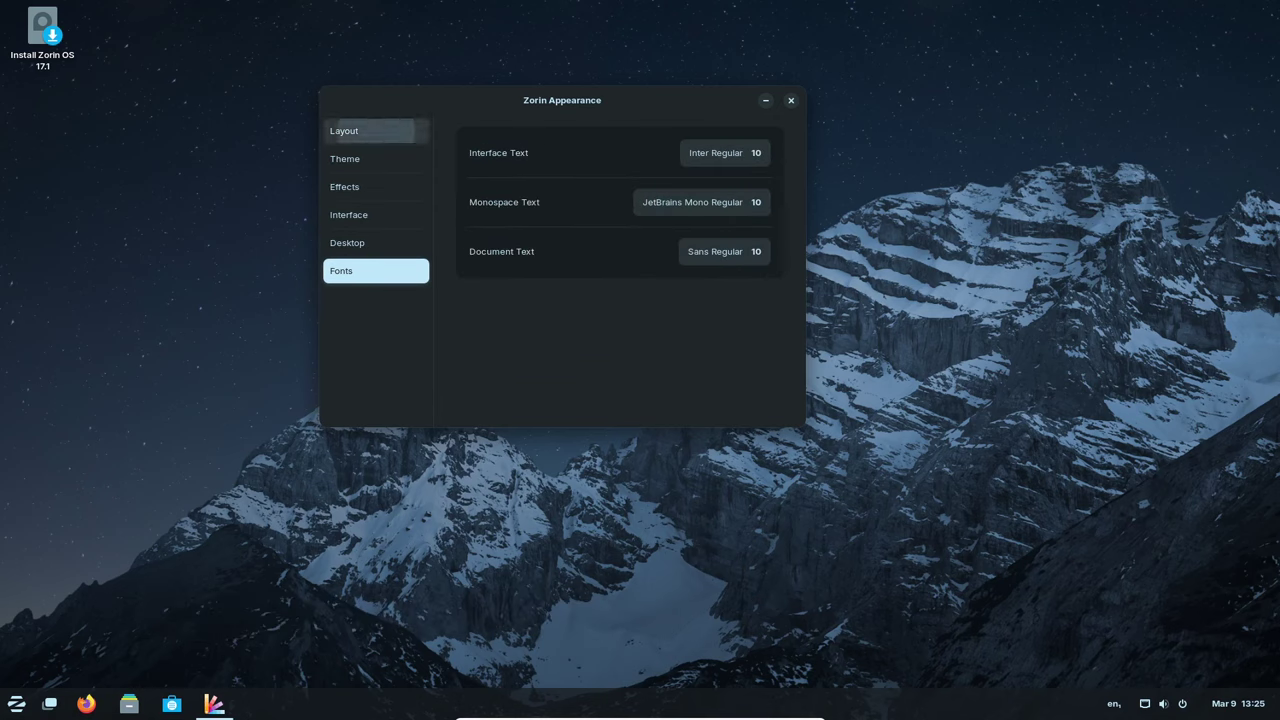
# Try the other three desktop layouts one after another, and restore the original layout with the app menu and icon-only taskbar.
pyautogui.click(375, 131)
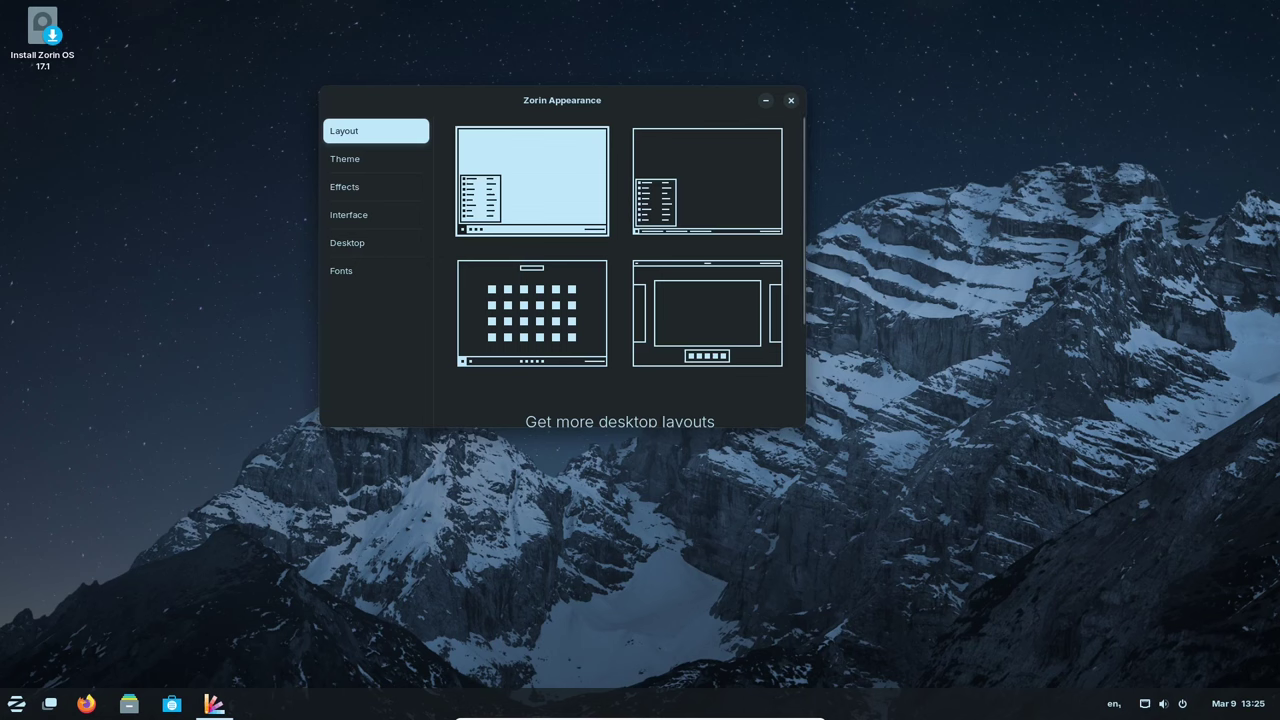
pyautogui.click(707, 313)
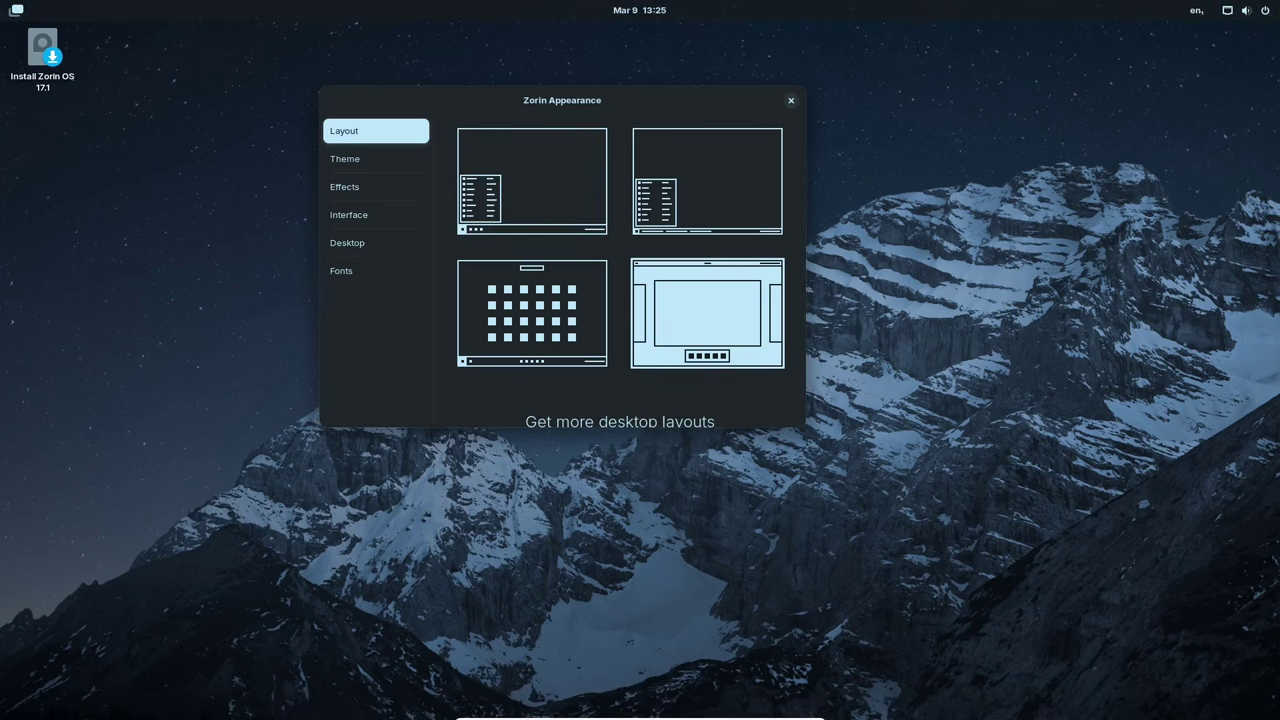
pyautogui.click(707, 181)
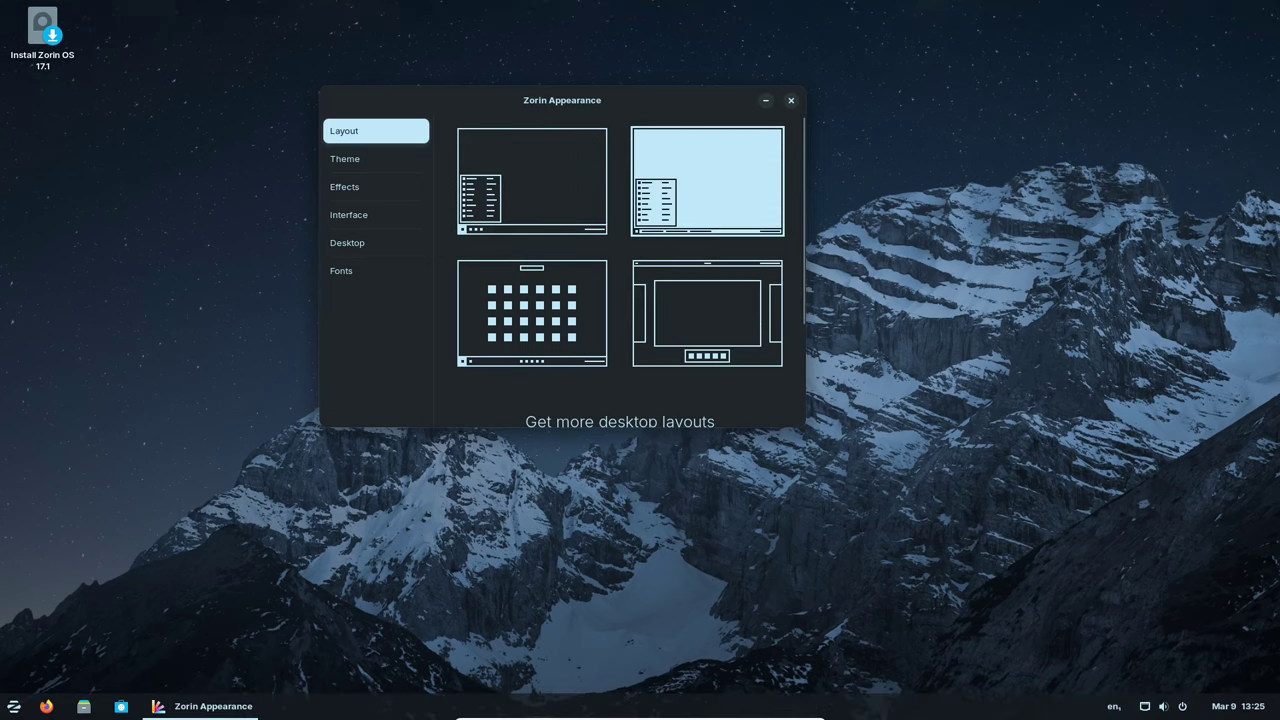
pyautogui.click(532, 313)
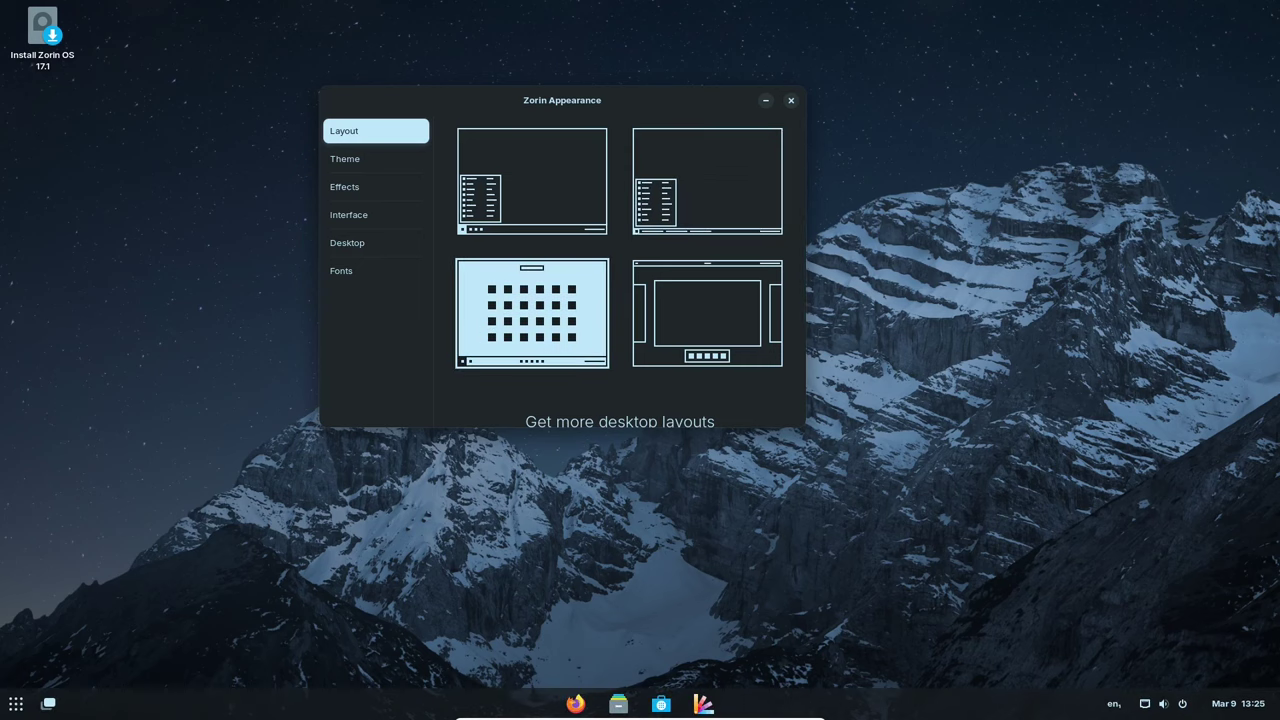
pyautogui.click(575, 180)
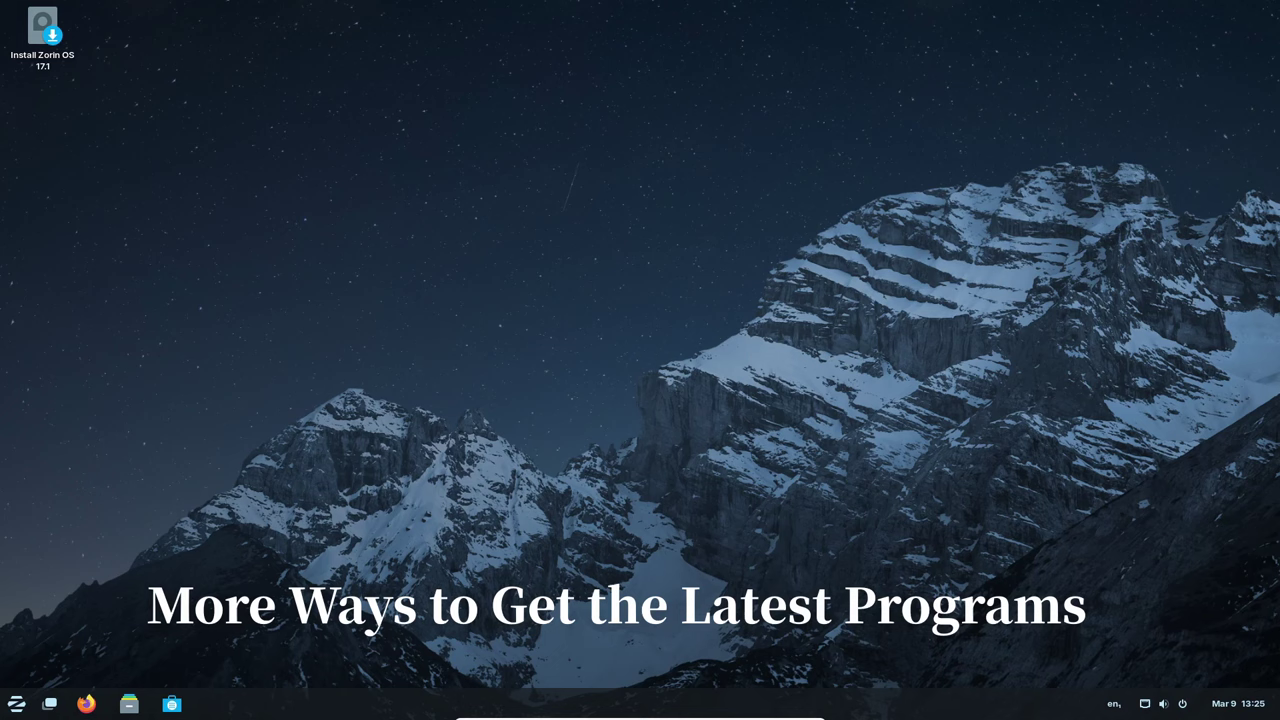
# Launch LibreOffice from the Office application category.
pyautogui.click(16, 703)
pyautogui.click(101, 436)
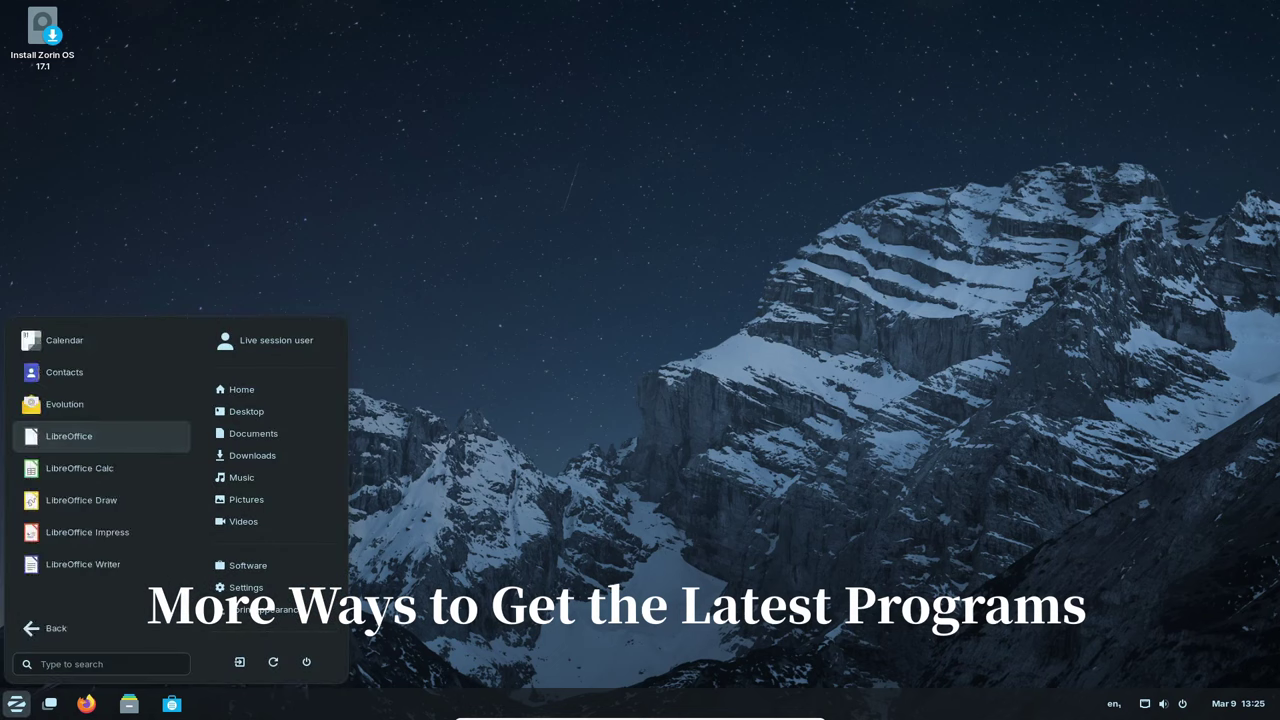
pyautogui.click(68, 436)
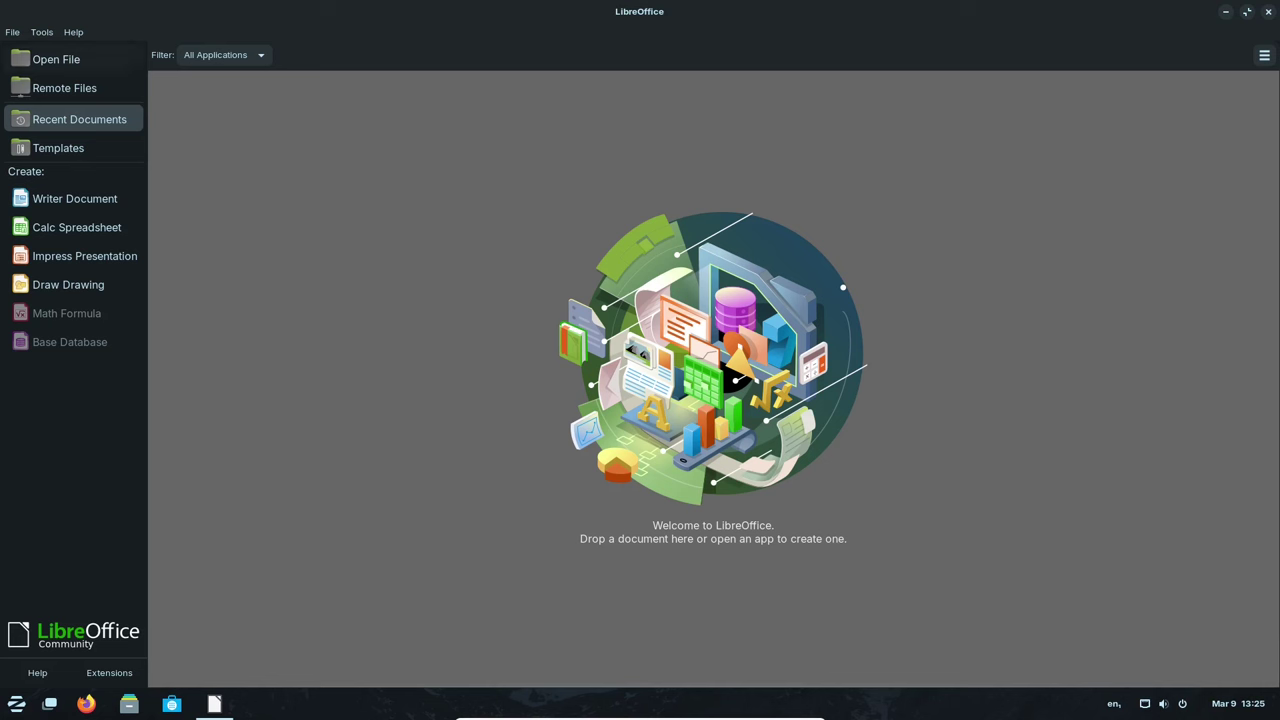
# View LibreOffice's version information in its About dialog and close LibreOffice.
pyautogui.click(73, 32)
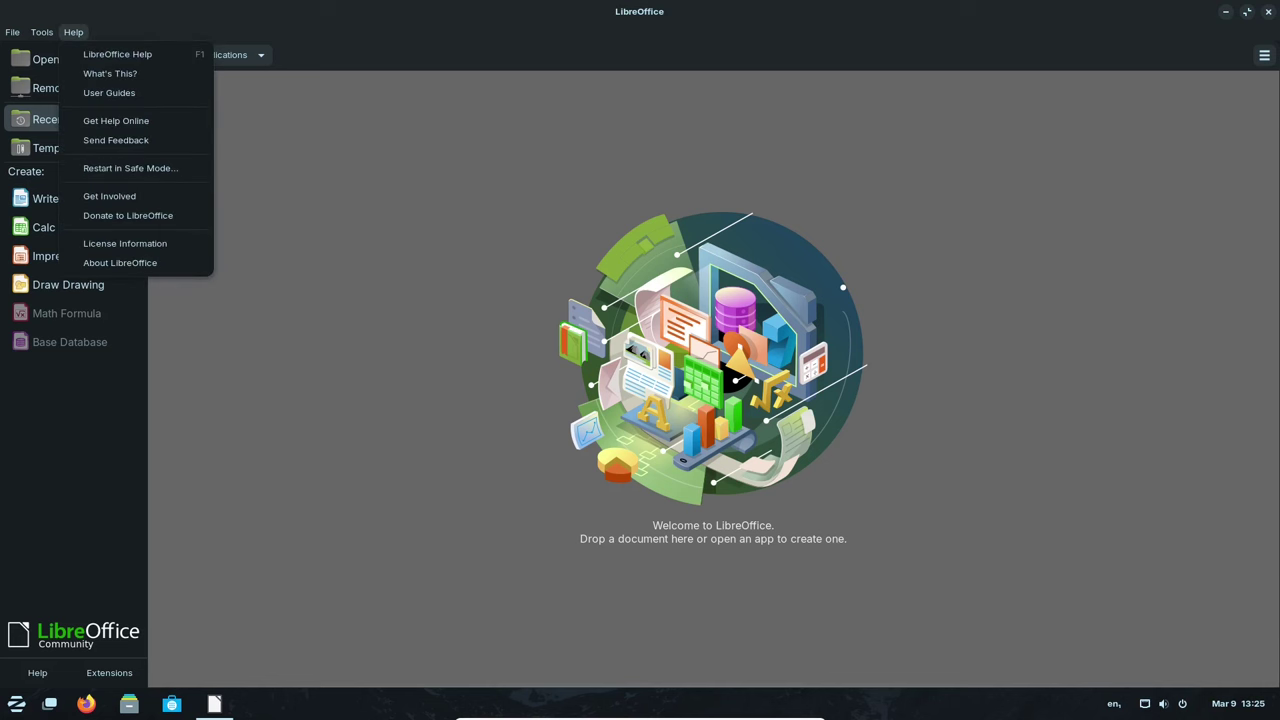
pyautogui.click(110, 264)
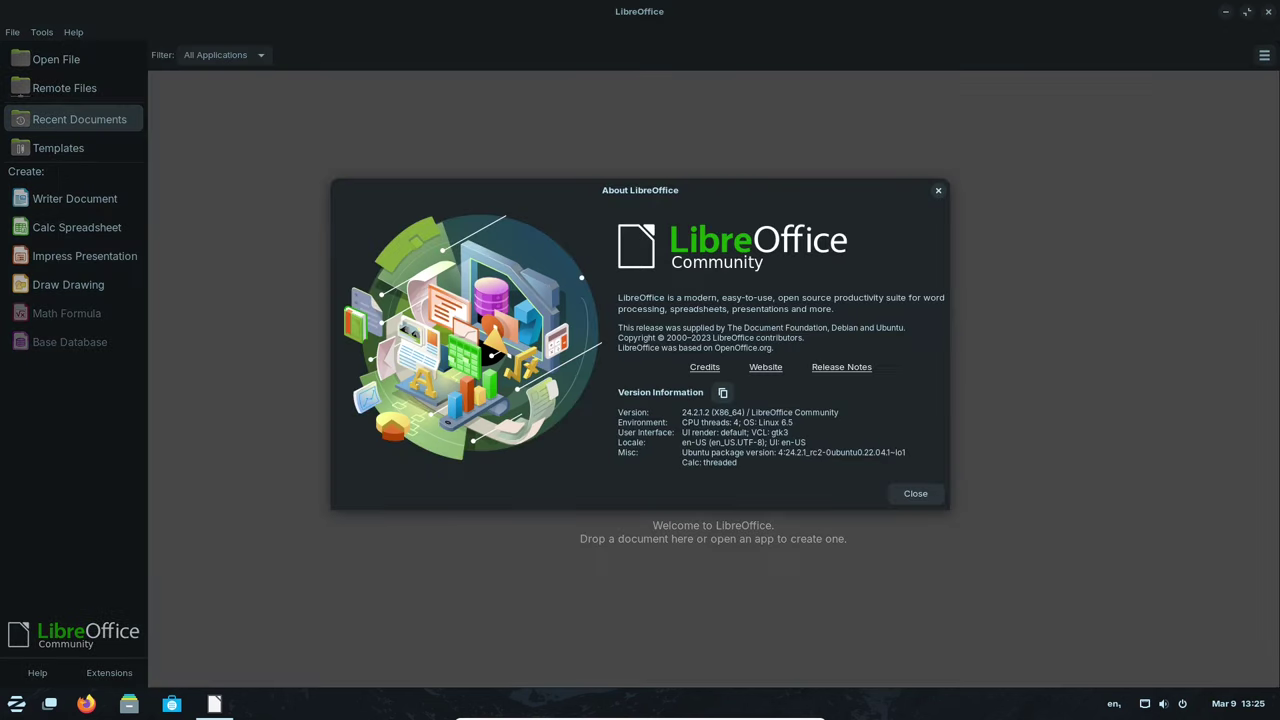
pyautogui.click(937, 190)
pyautogui.click(1268, 12)
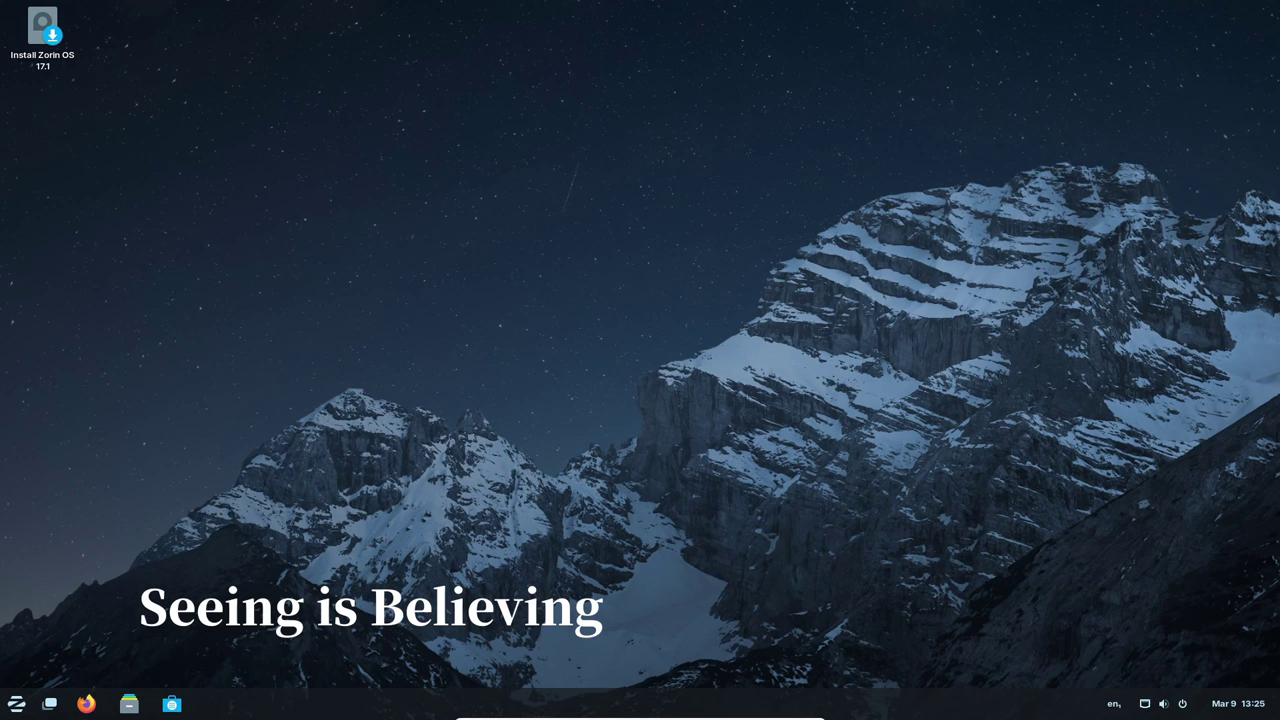
# Open the Software store, look through its featured apps, available updates and installed apps, and close it.
pyautogui.click(172, 704)
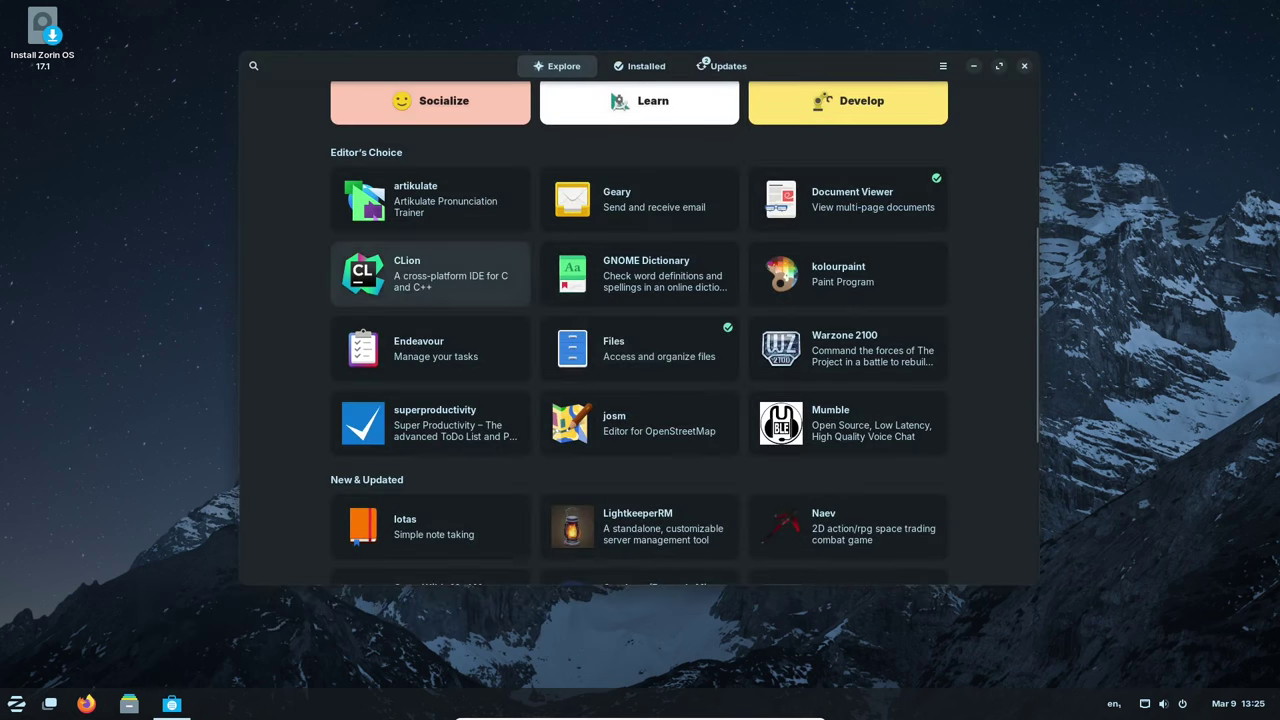
pyautogui.scroll(-1, 640, 348)
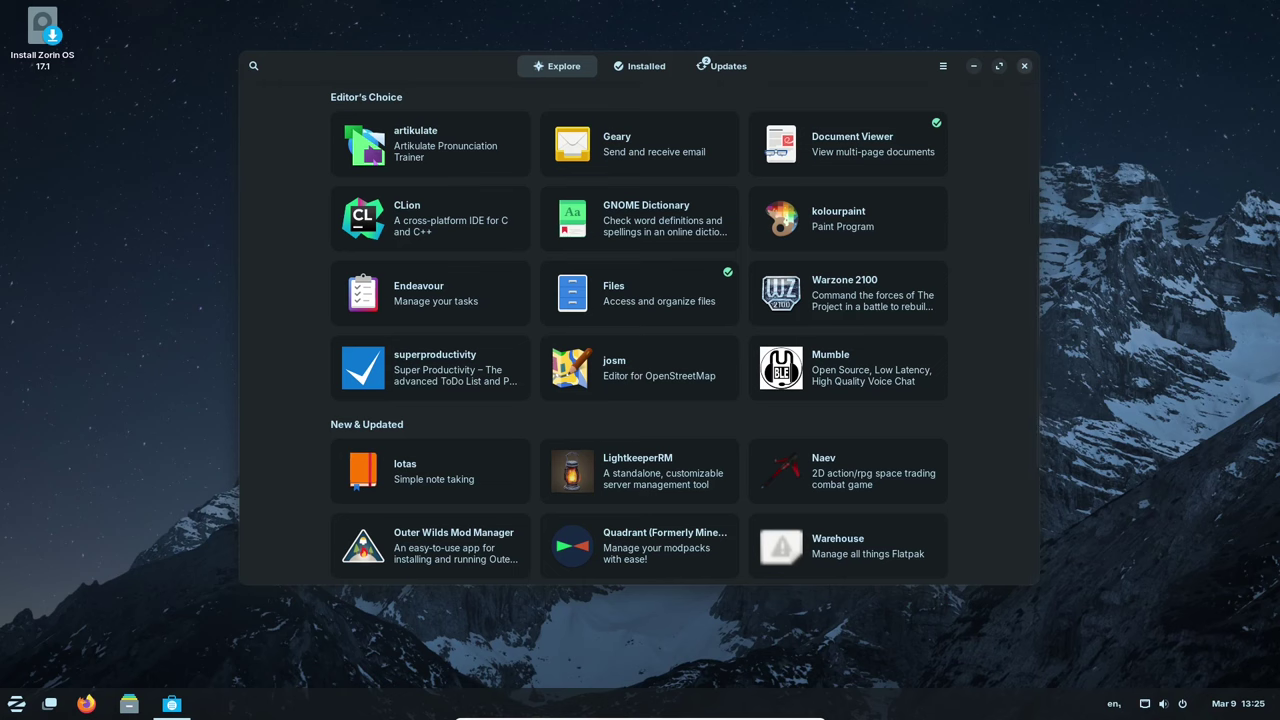
pyautogui.click(721, 66)
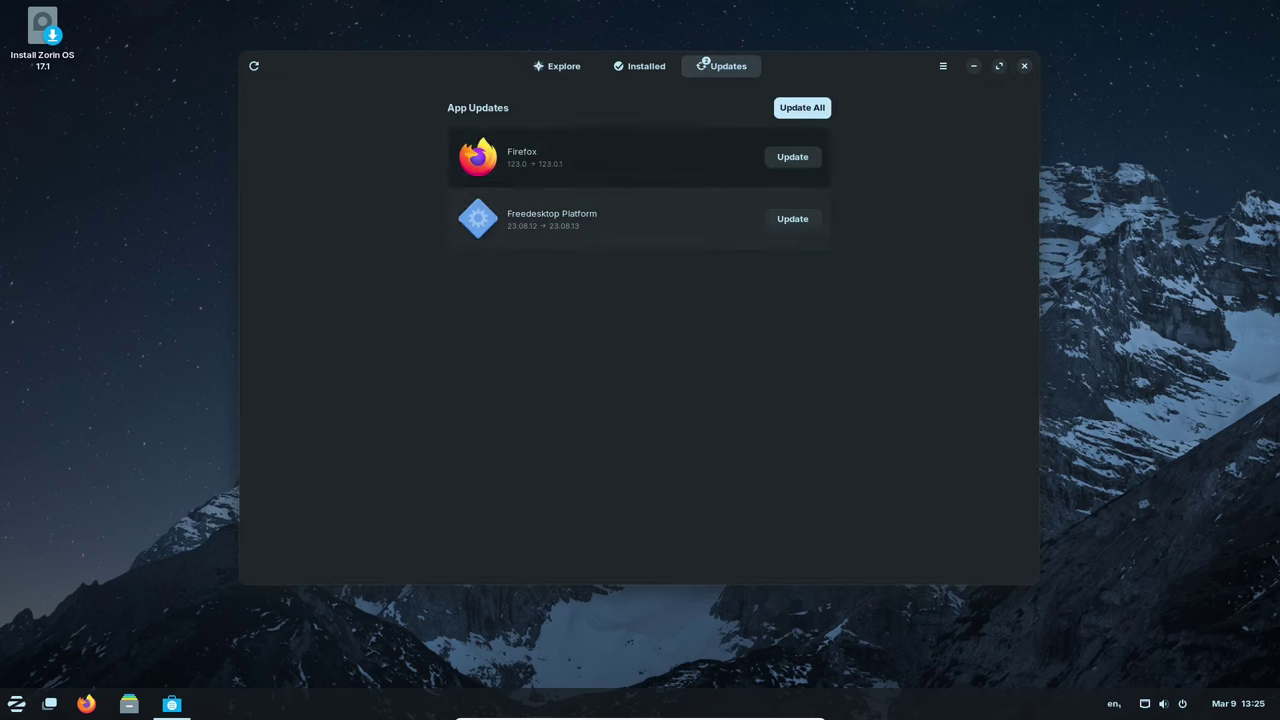
pyautogui.click(639, 66)
pyautogui.click(556, 66)
pyautogui.scroll(1, 639, 333)
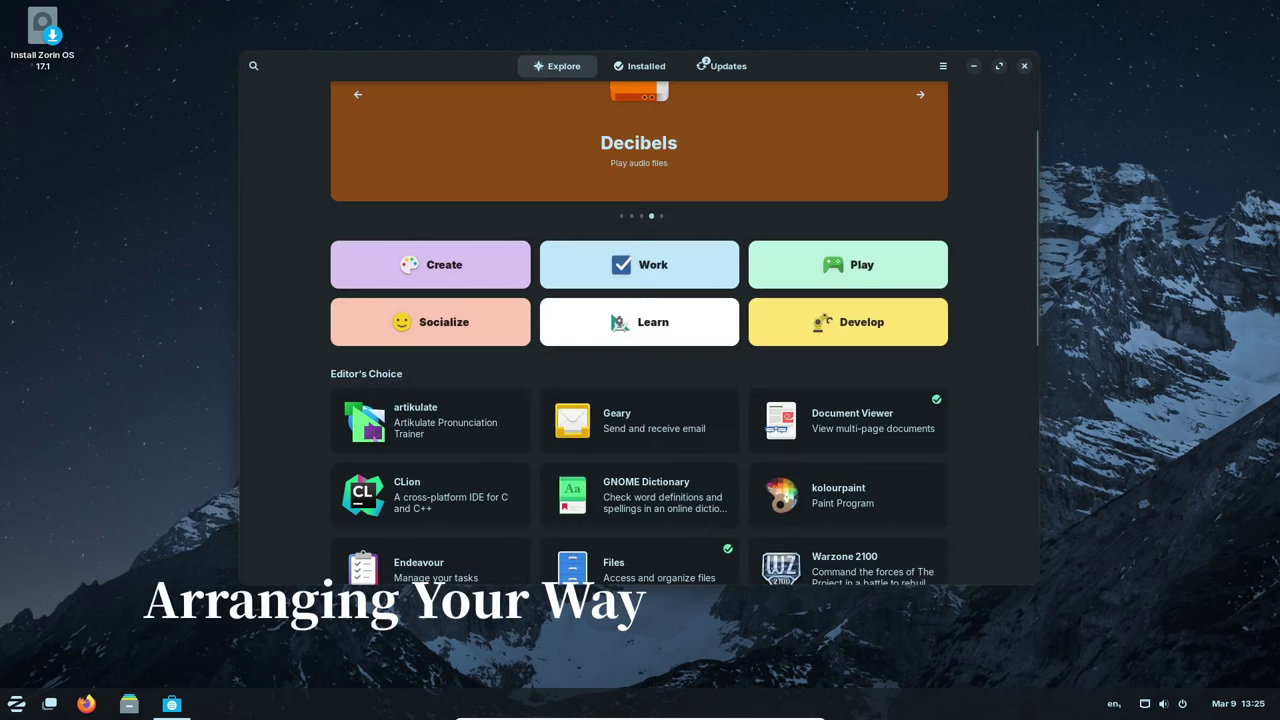
pyautogui.hotkey('alt', 'F4')
# Start the Zorin OS installer, step through its language, keyboard layout and updates pages with the default choices, and quit the installation.
pyautogui.click(42, 36)
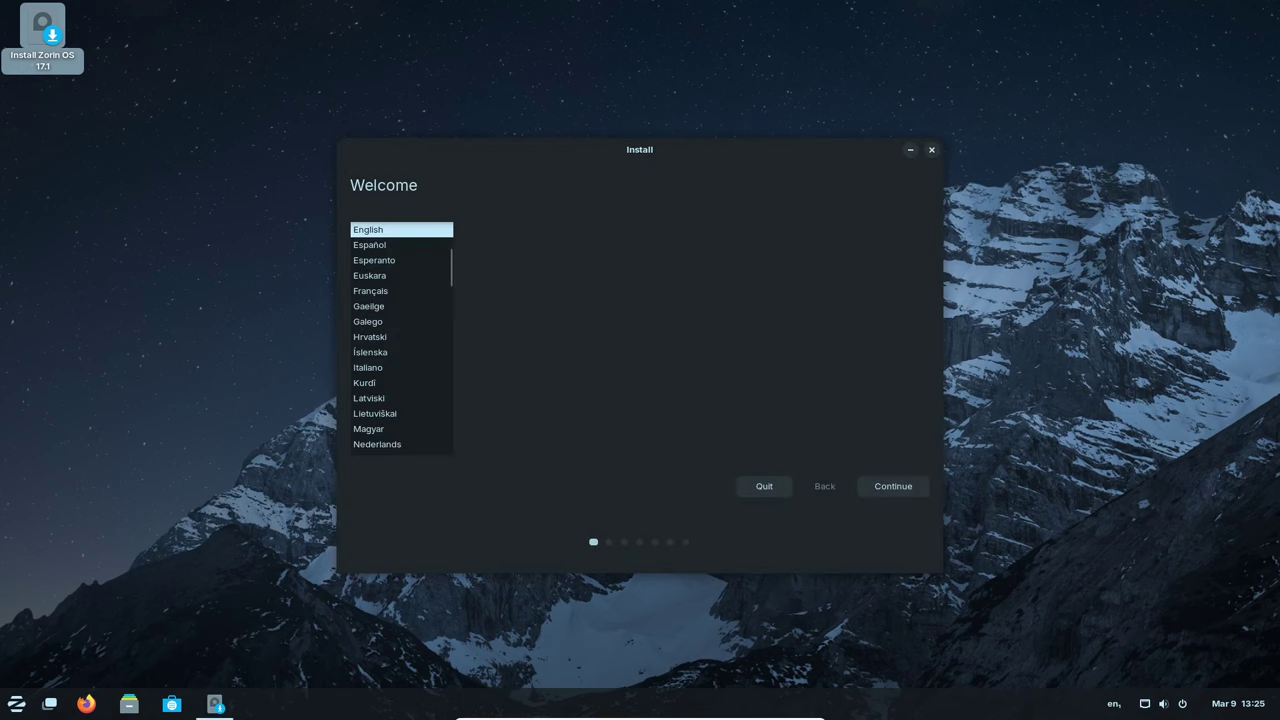
pyautogui.click(893, 486)
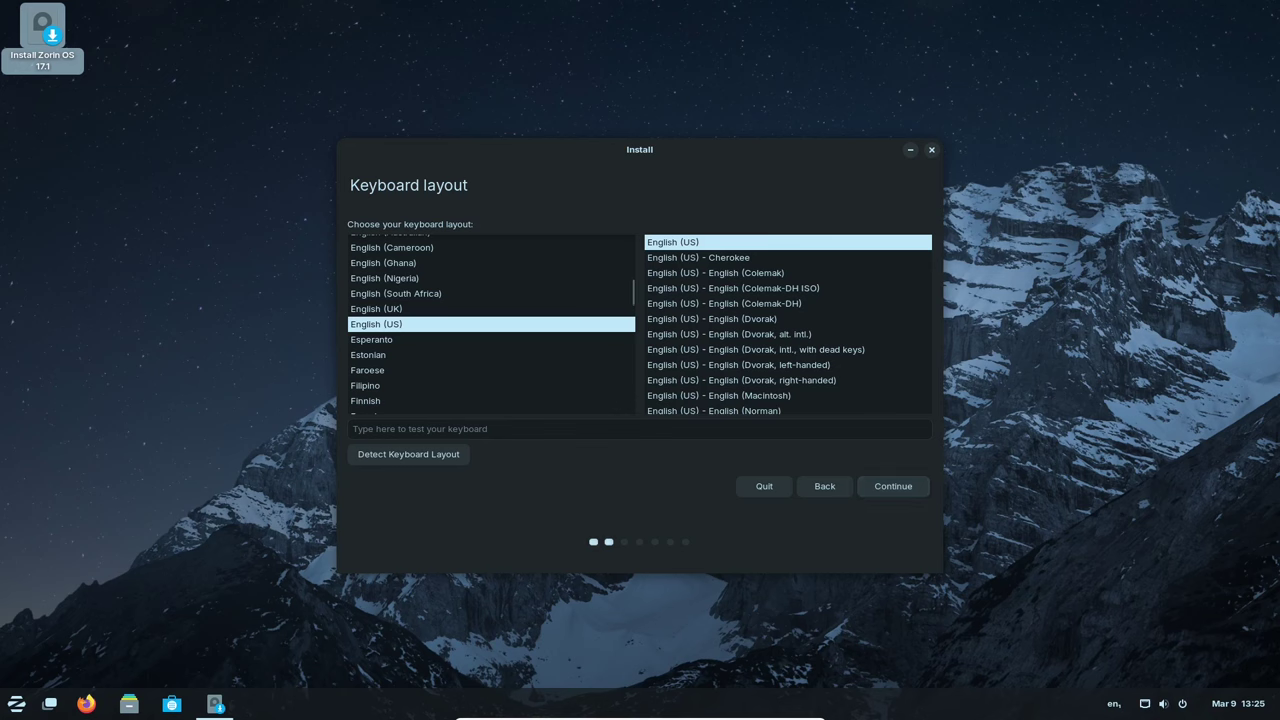
pyautogui.press('Return')
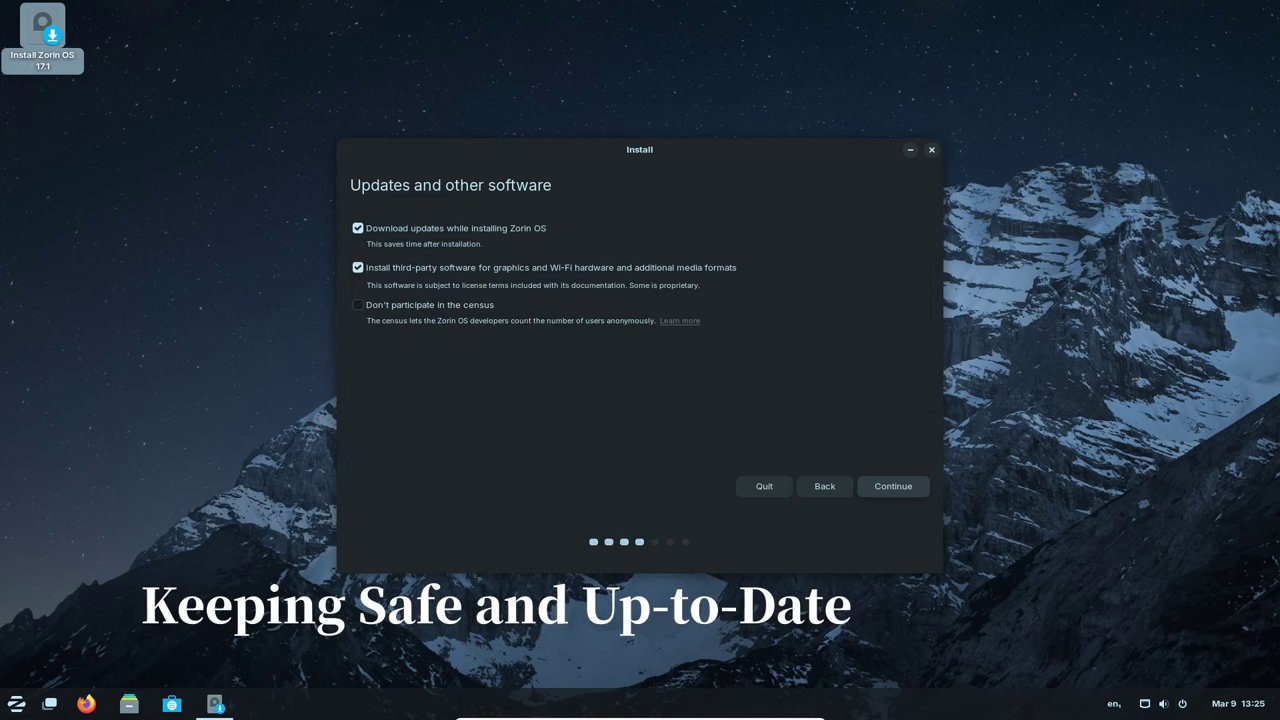
pyautogui.press('Return')
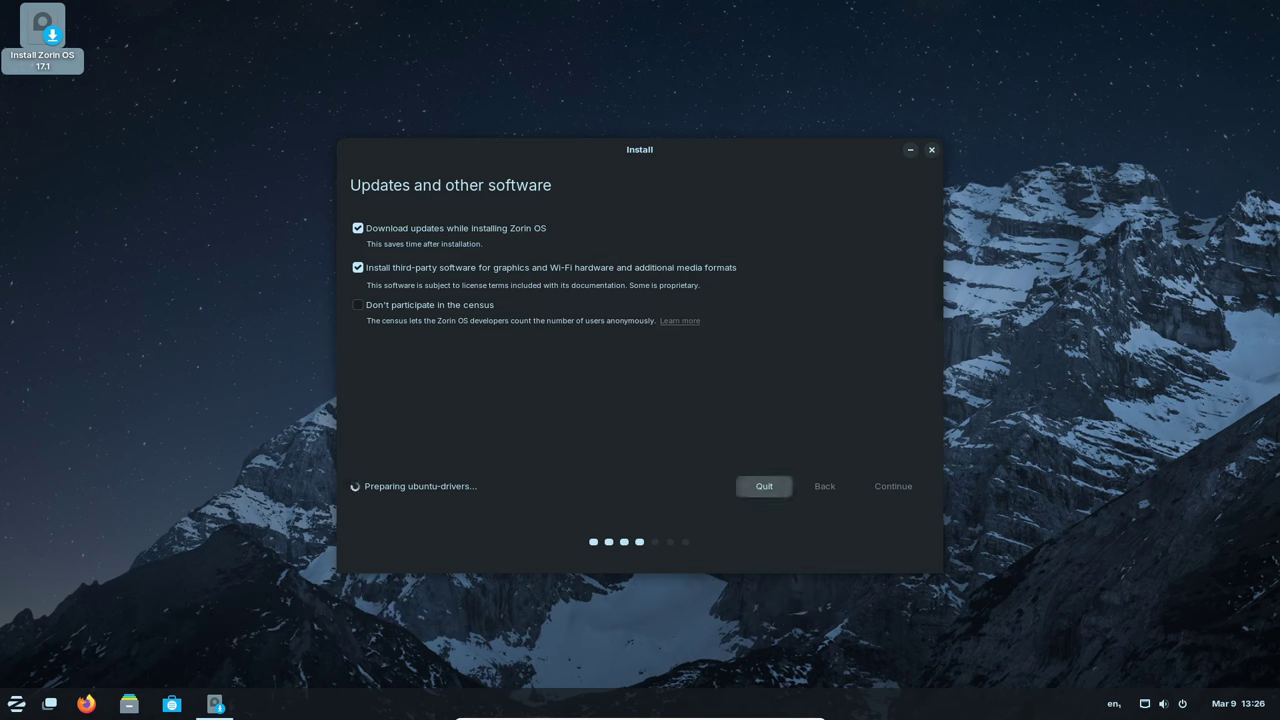
pyautogui.click(764, 486)
pyautogui.click(742, 385)
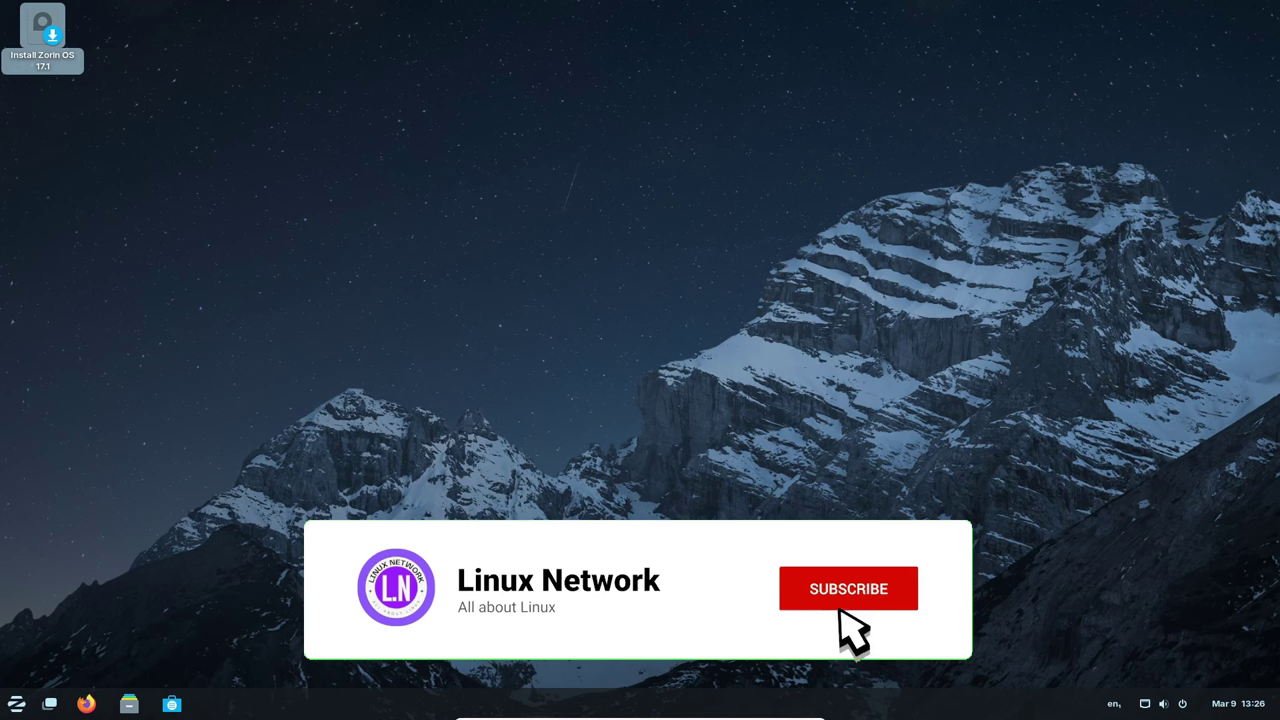
# Open the full list of installed applications and look through it down to Zorin Connect.
pyautogui.click(16, 704)
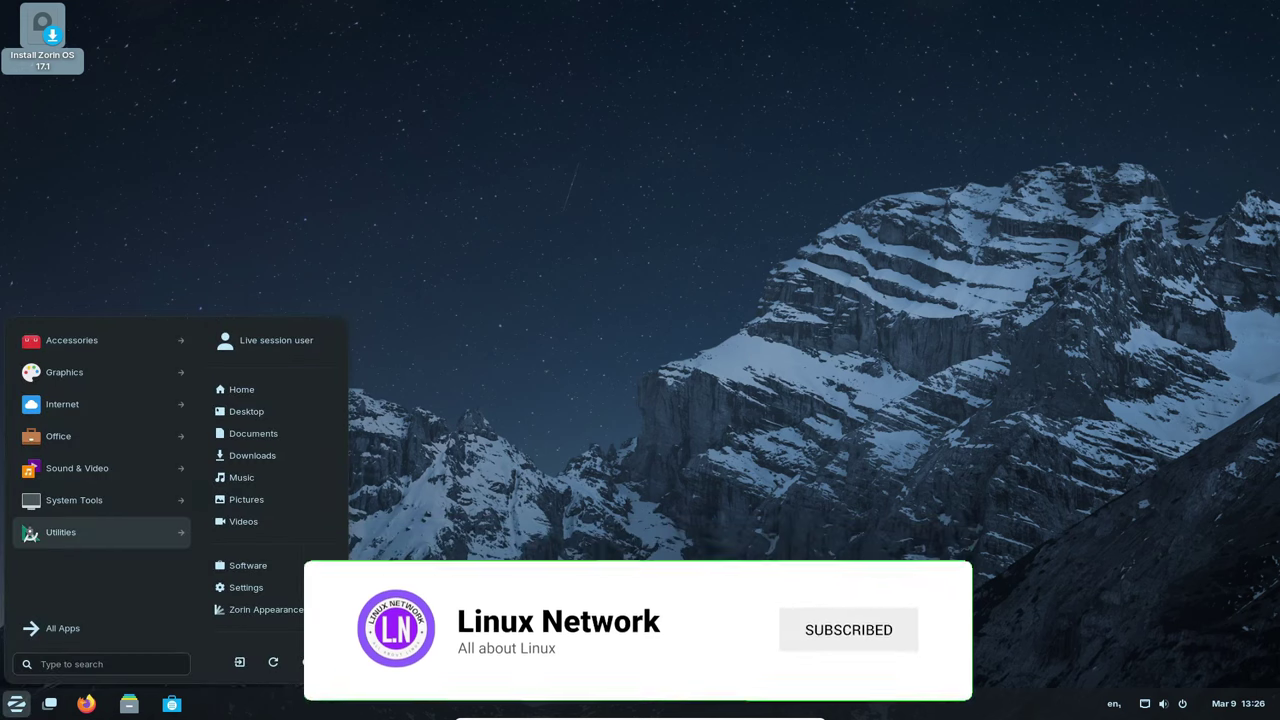
pyautogui.click(62, 628)
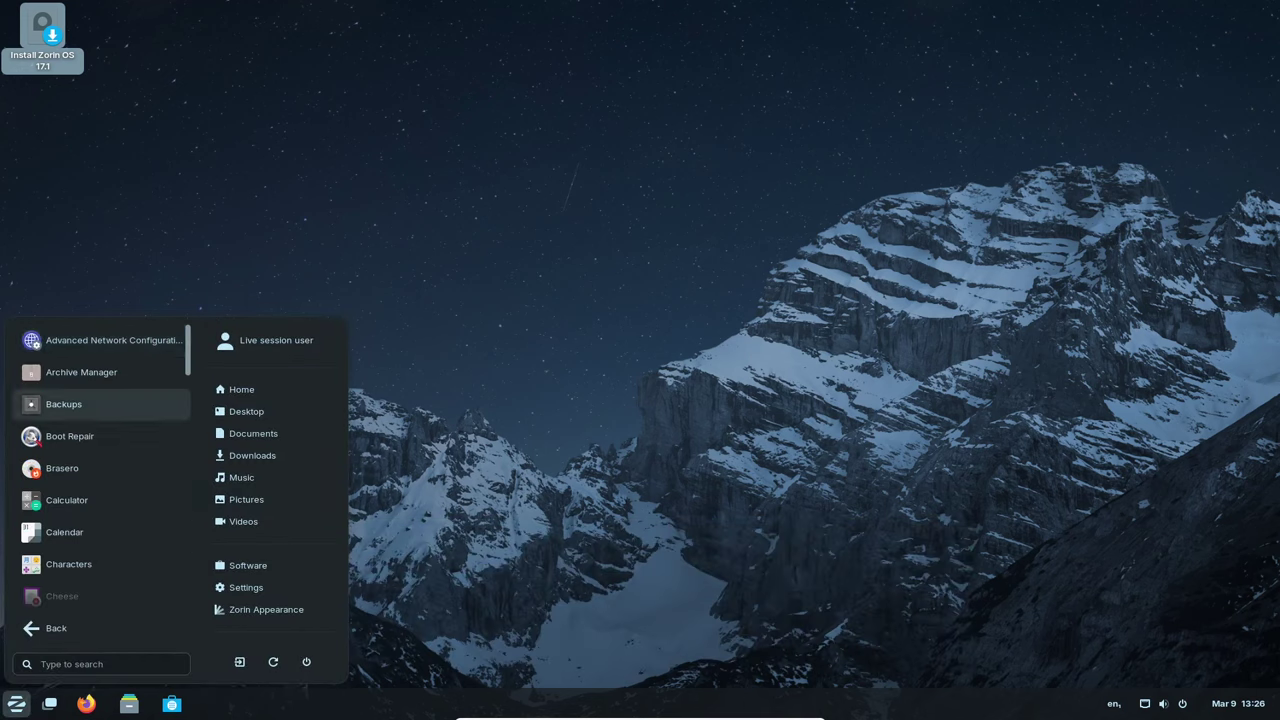
pyautogui.scroll(-3, 100, 400)
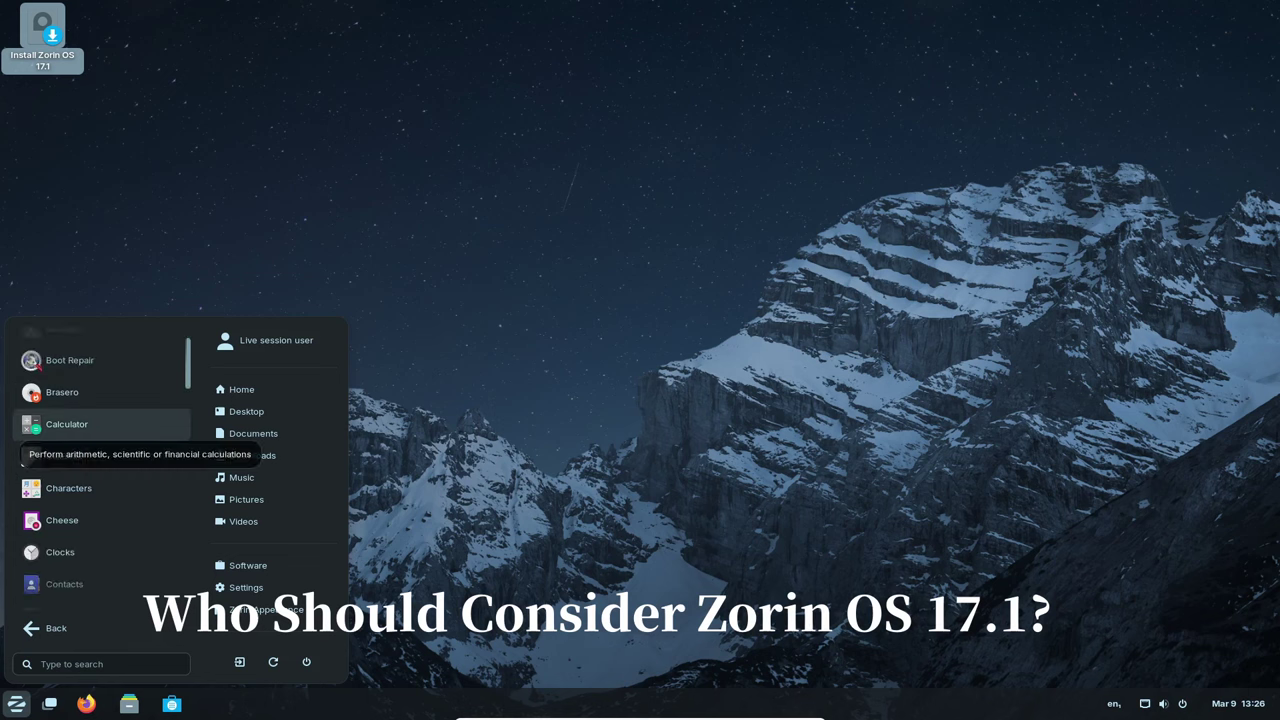
pyautogui.scroll(-5, 100, 390)
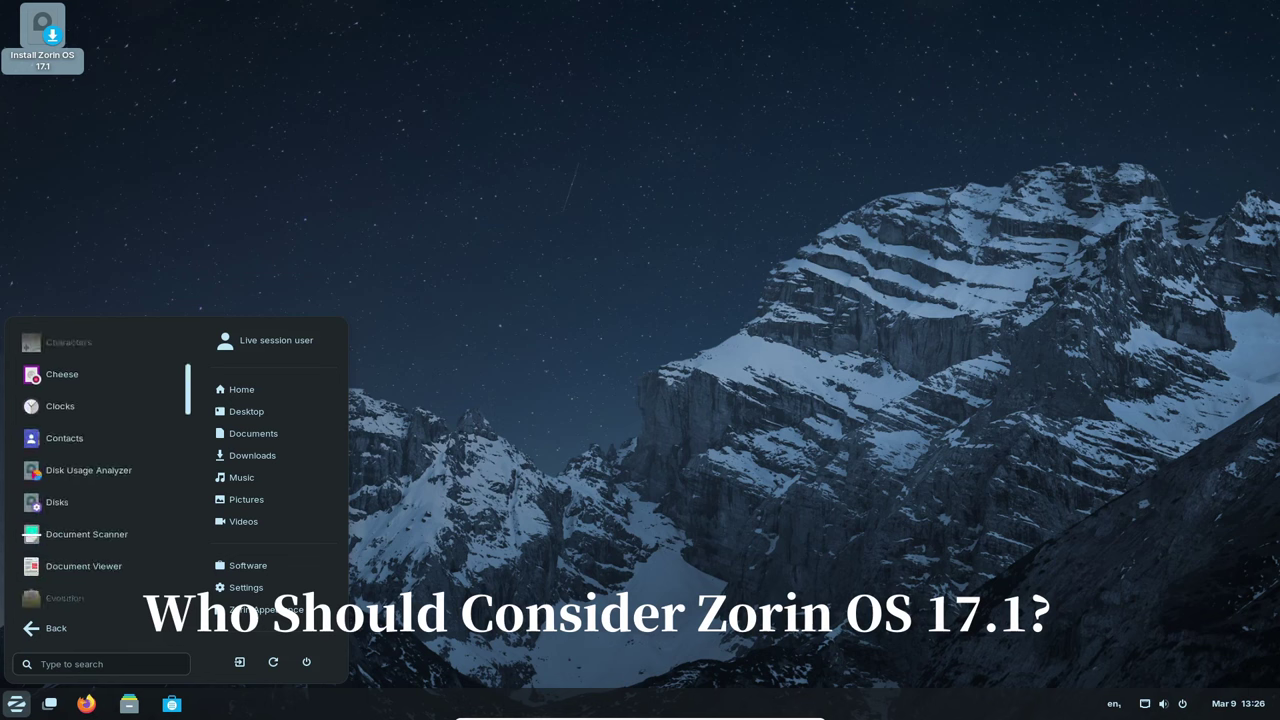
pyautogui.scroll(-8, 100, 400)
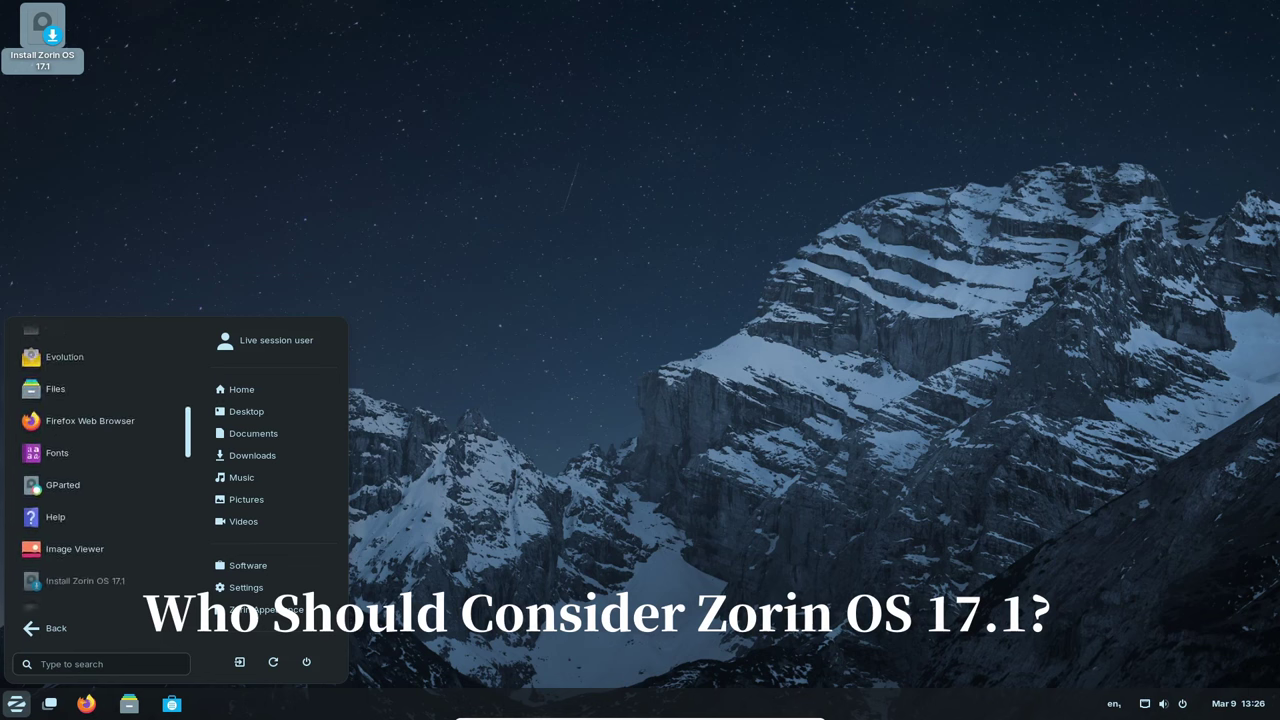
pyautogui.scroll(-11, 100, 470)
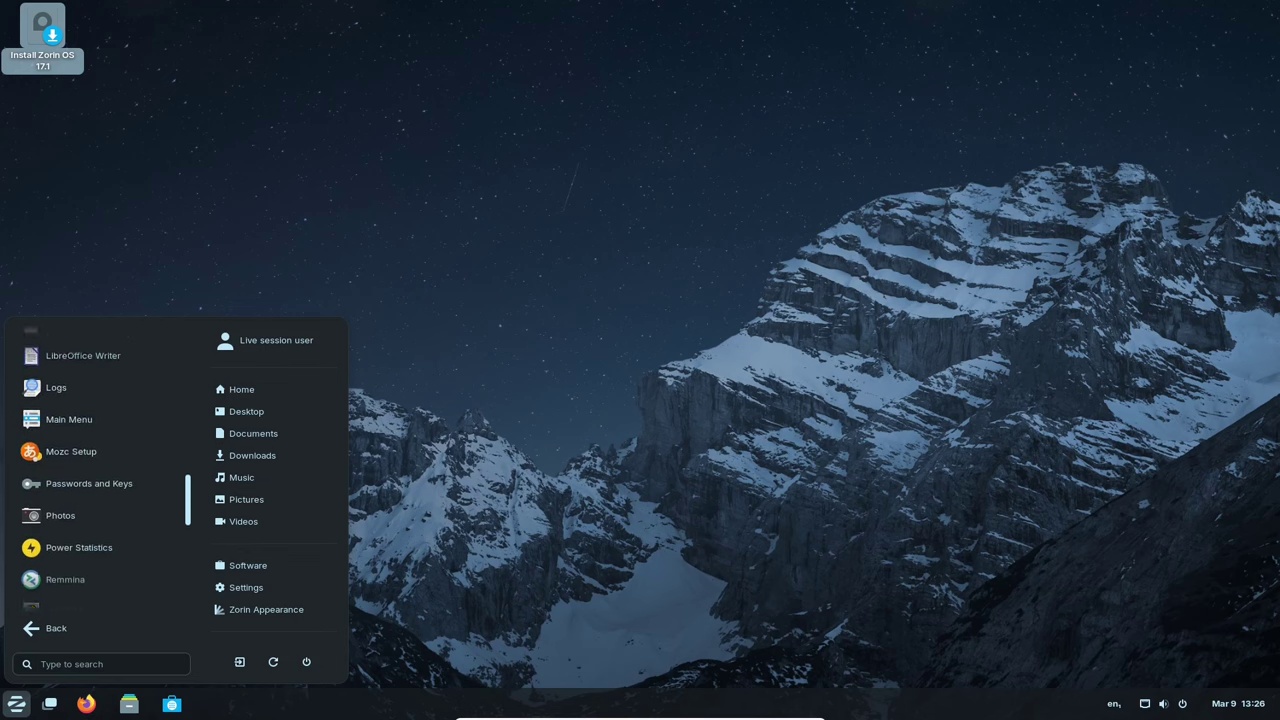
pyautogui.scroll(-2, 100, 470)
pyautogui.scroll(-3, 100, 470)
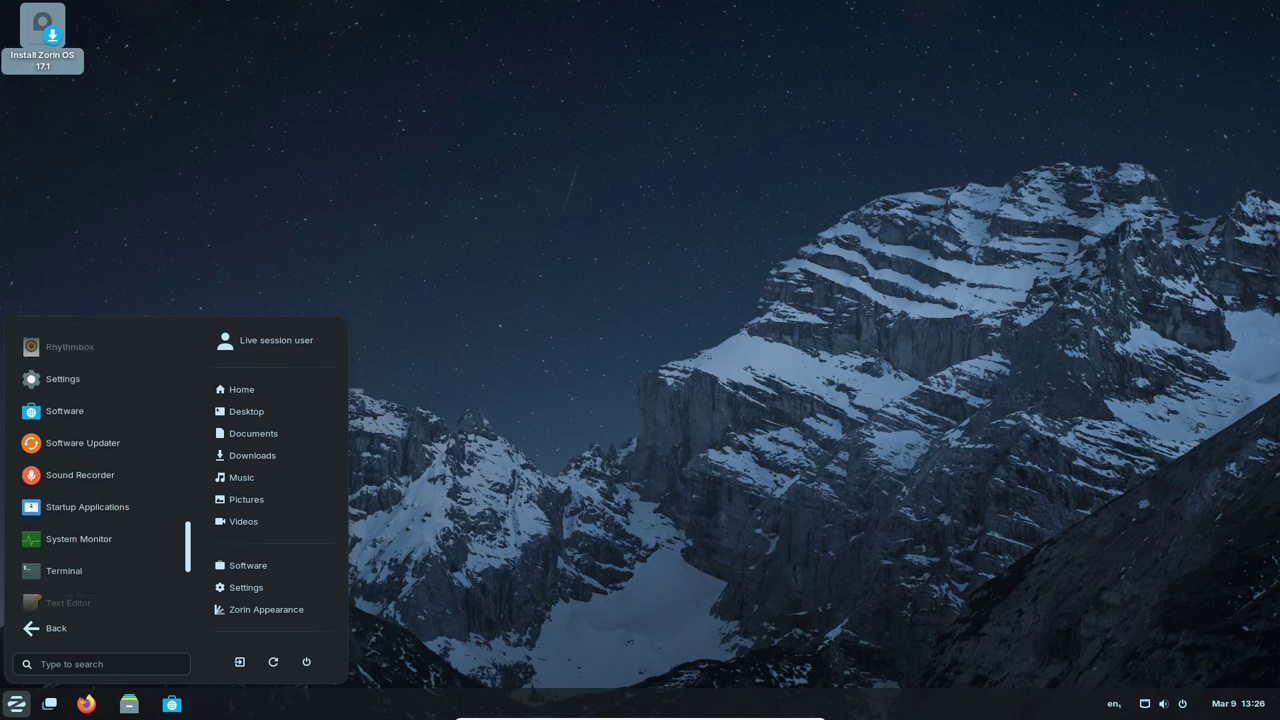
pyautogui.scroll(-6, 100, 470)
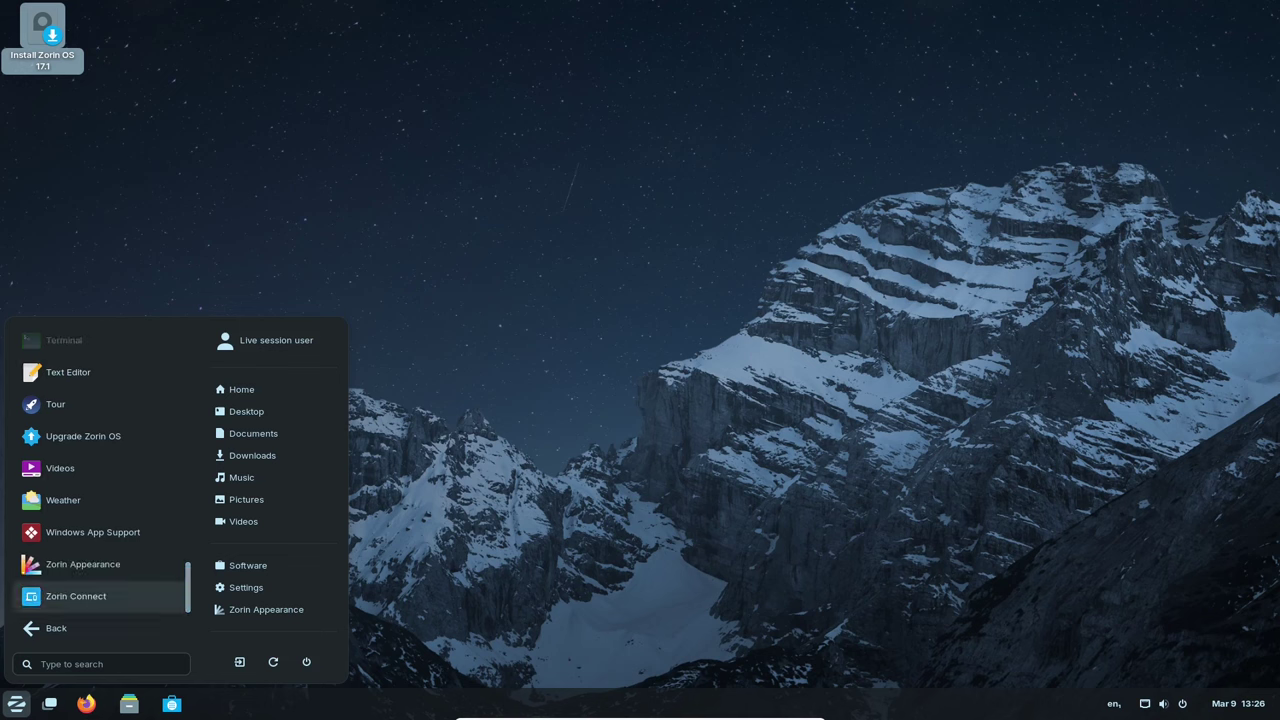
pyautogui.scroll(6, 100, 475)
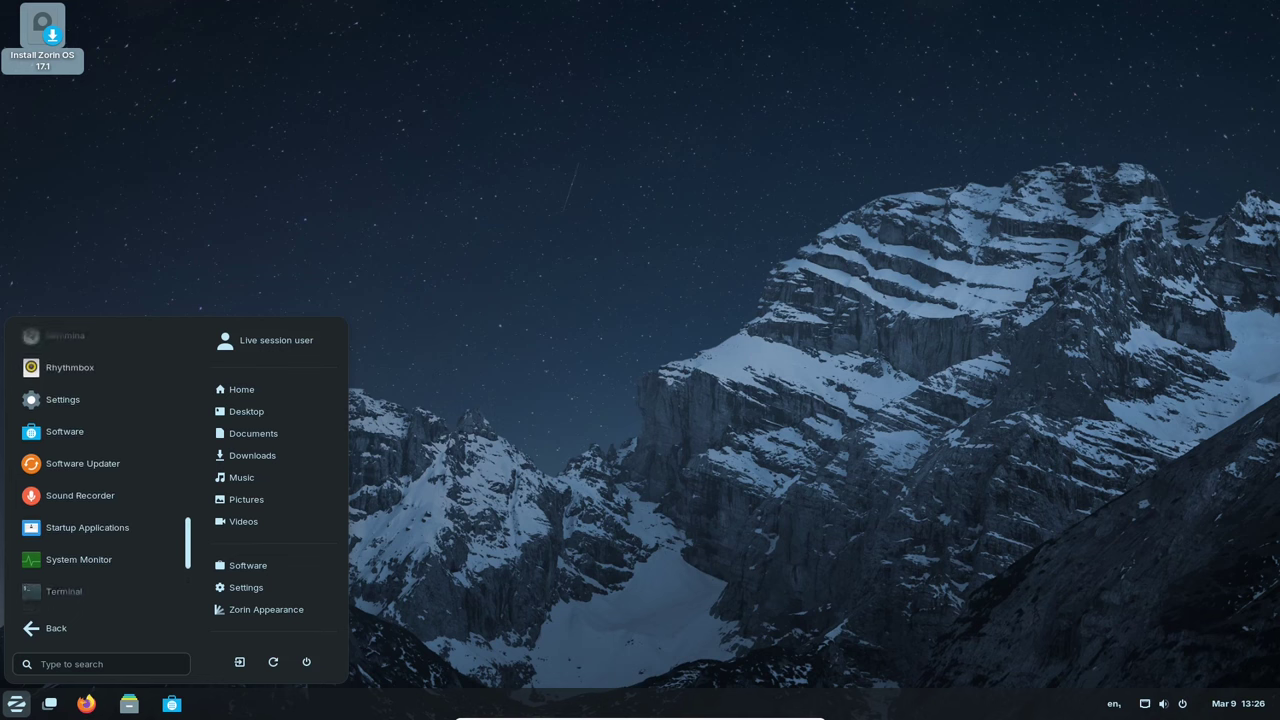
# Look back through the list of installed applications, open Zorin Connect from its end, and close it.
pyautogui.scroll(2, 100, 475)
pyautogui.scroll(1, 100, 475)
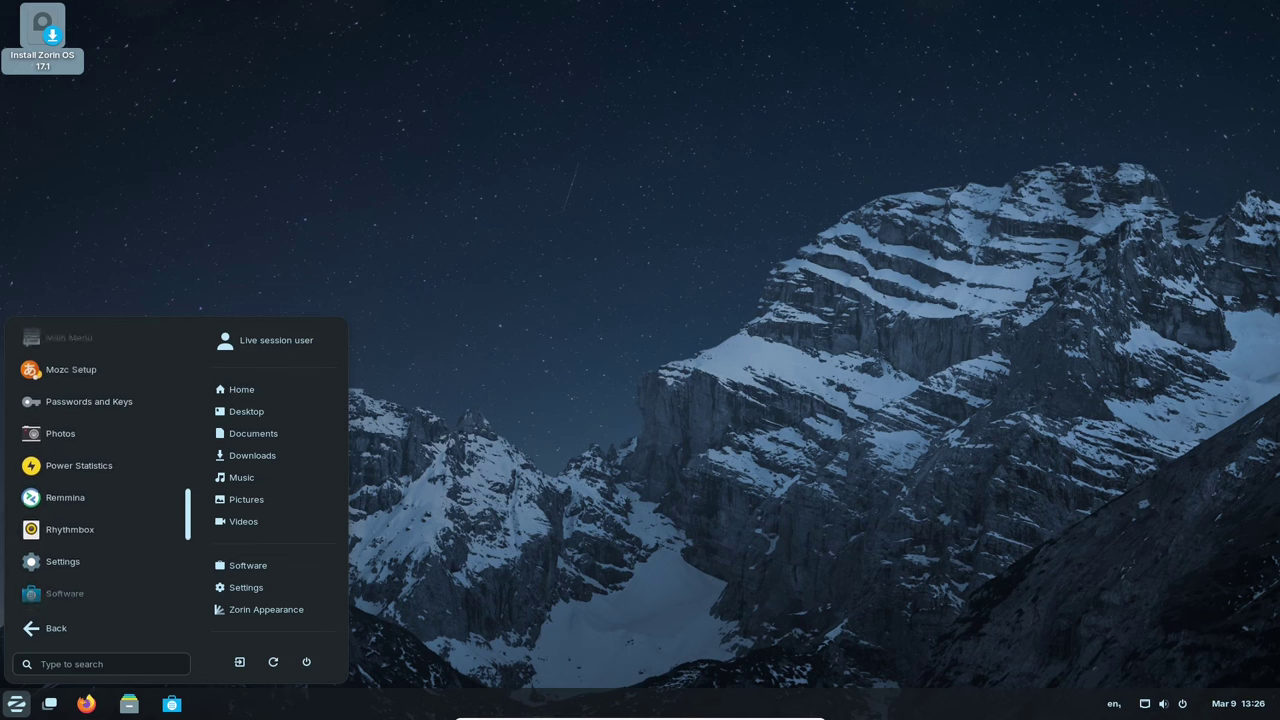
pyautogui.scroll(6, 100, 475)
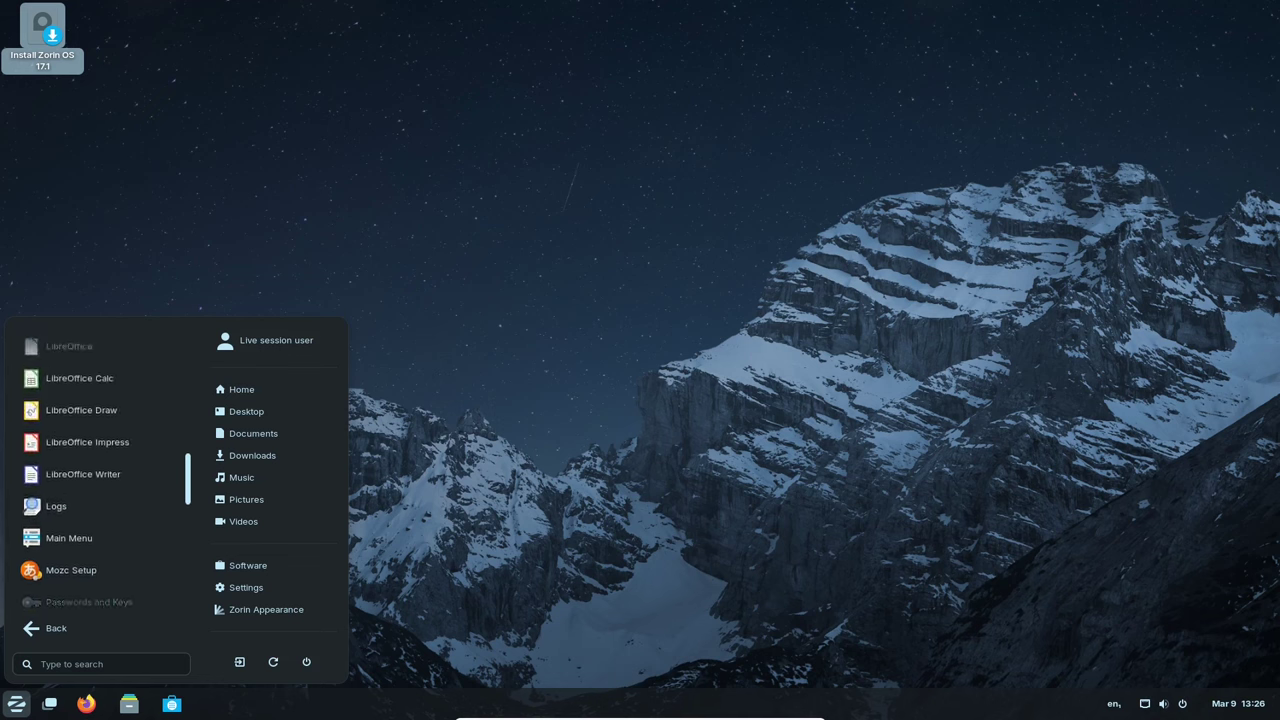
pyautogui.scroll(5, 100, 475)
pyautogui.scroll(-12, 100, 475)
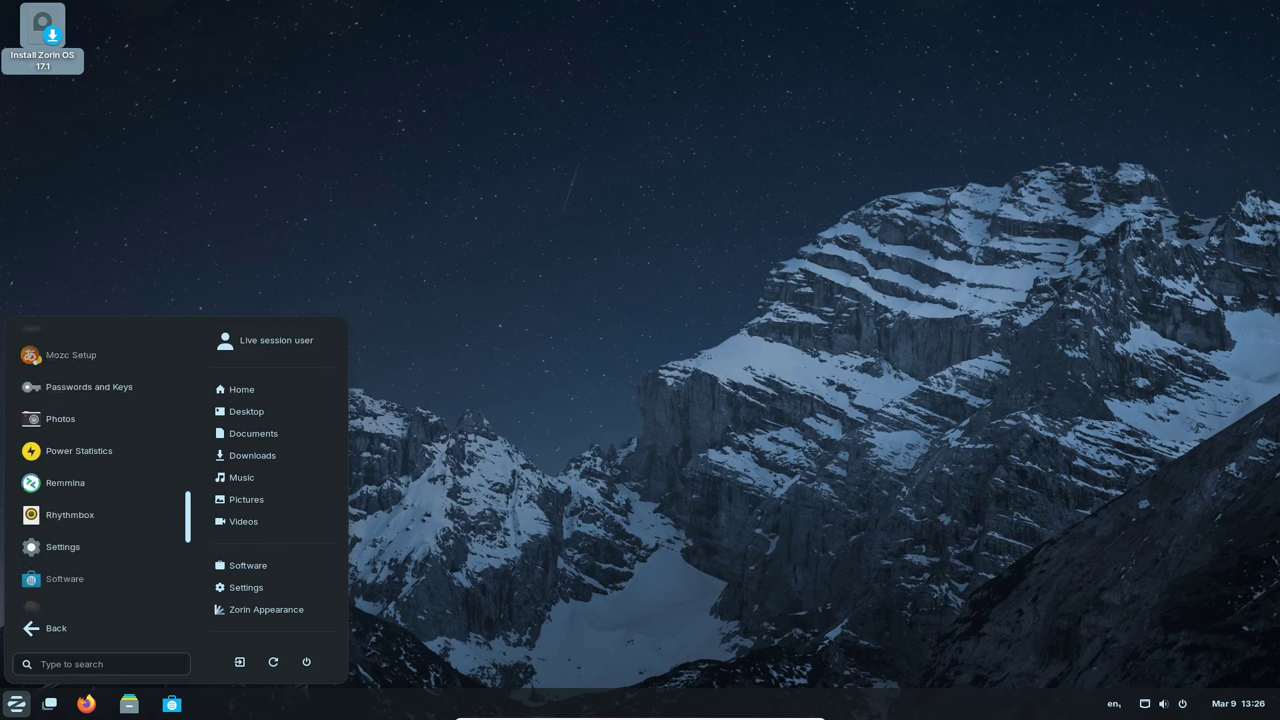
pyautogui.scroll(-12, 100, 475)
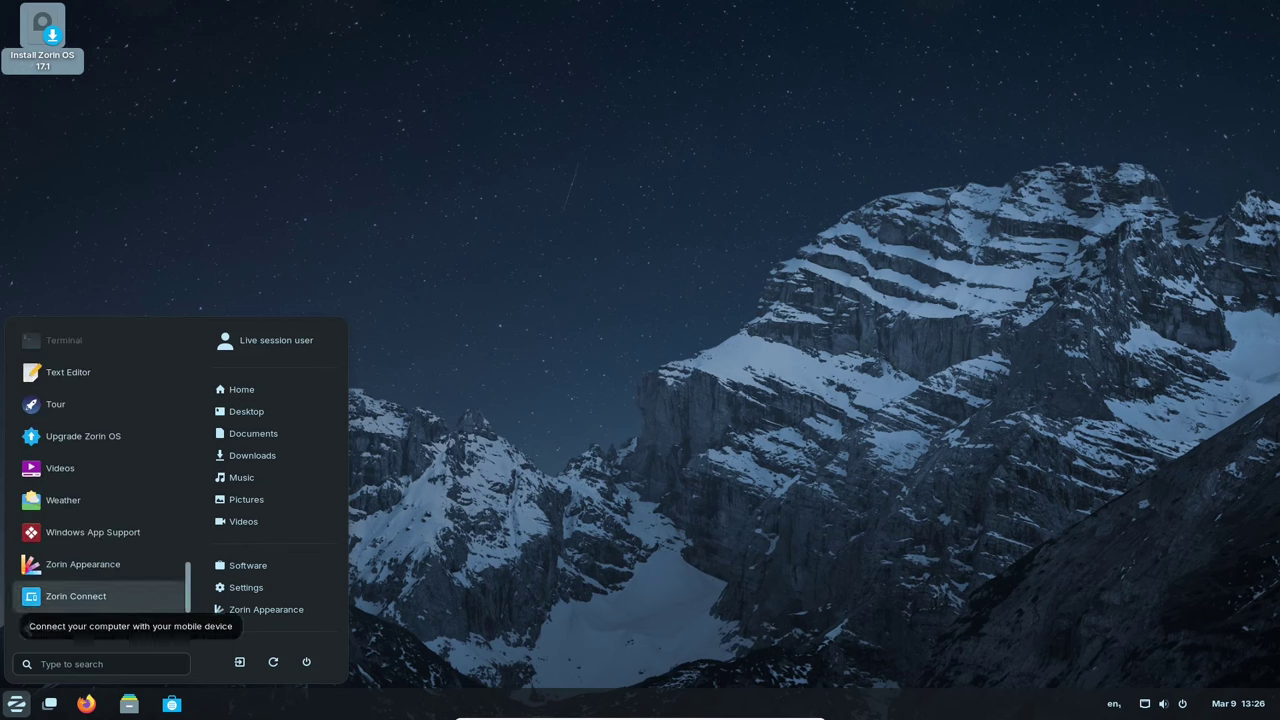
pyautogui.click(75, 596)
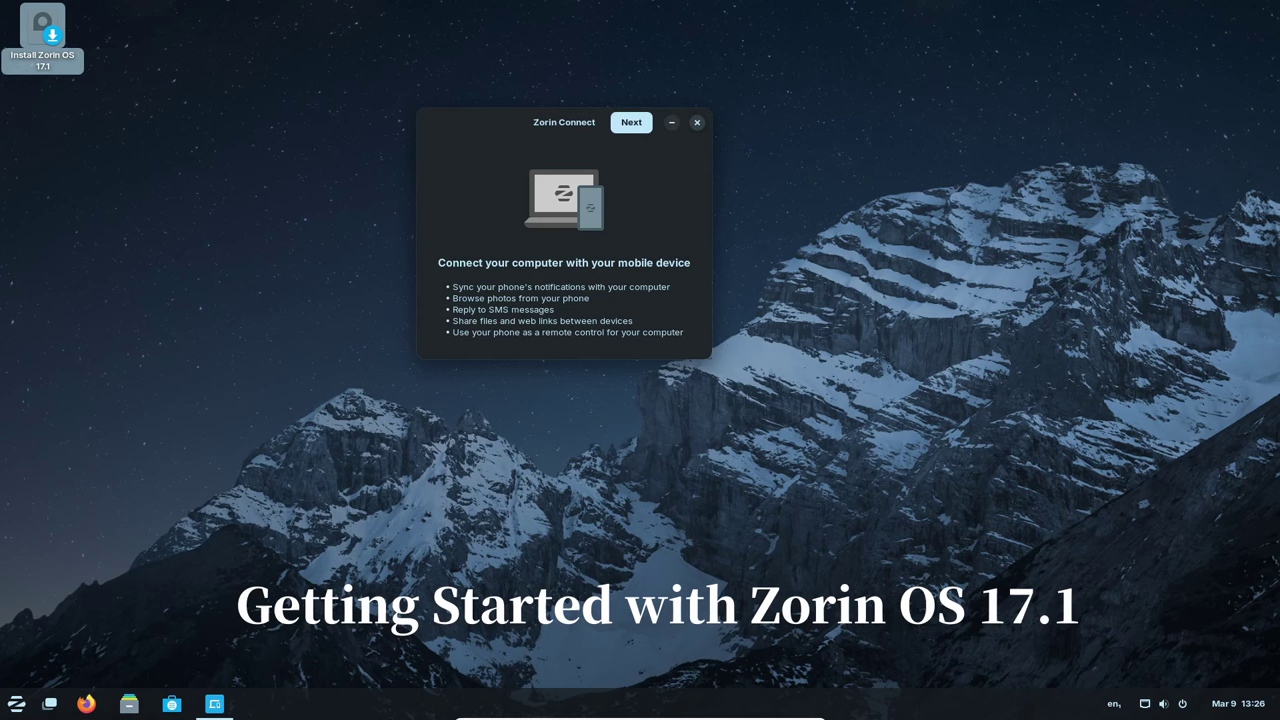
pyautogui.hotkey('alt', 'F4')
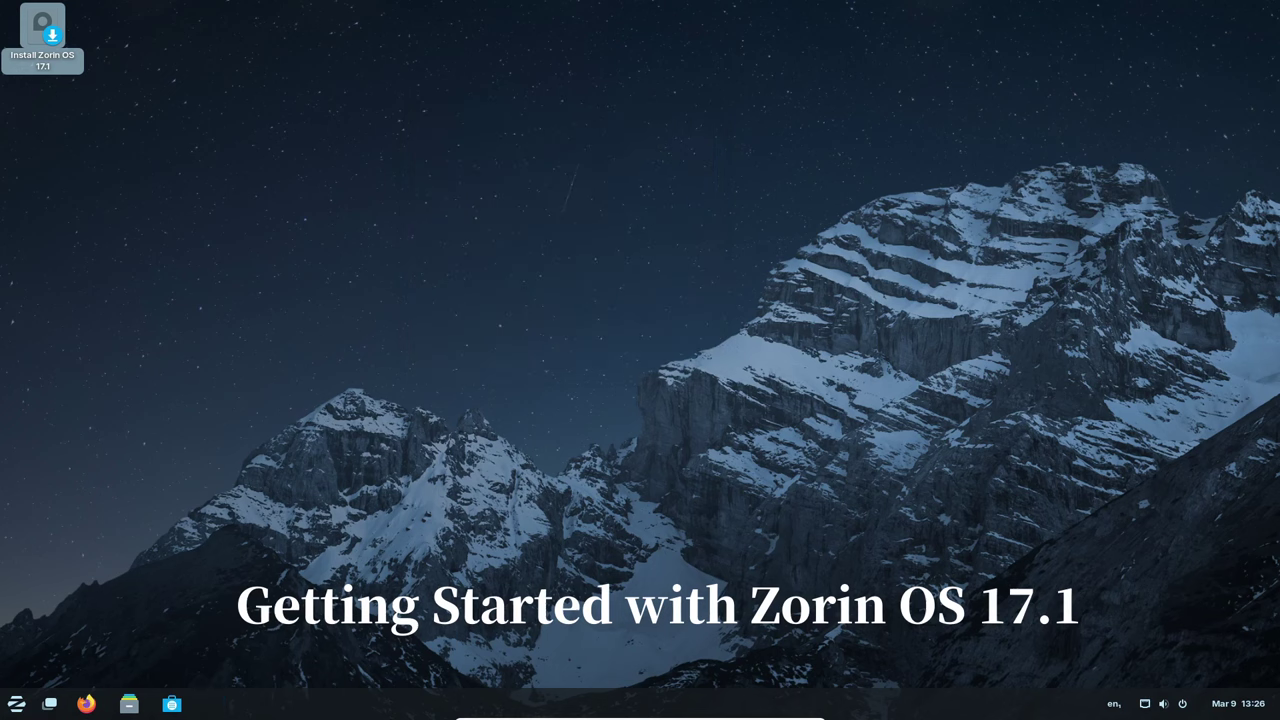
# Open the system Settings, show the Background page with its wallpapers, and move the window higher on the desktop.
pyautogui.press('super+s')
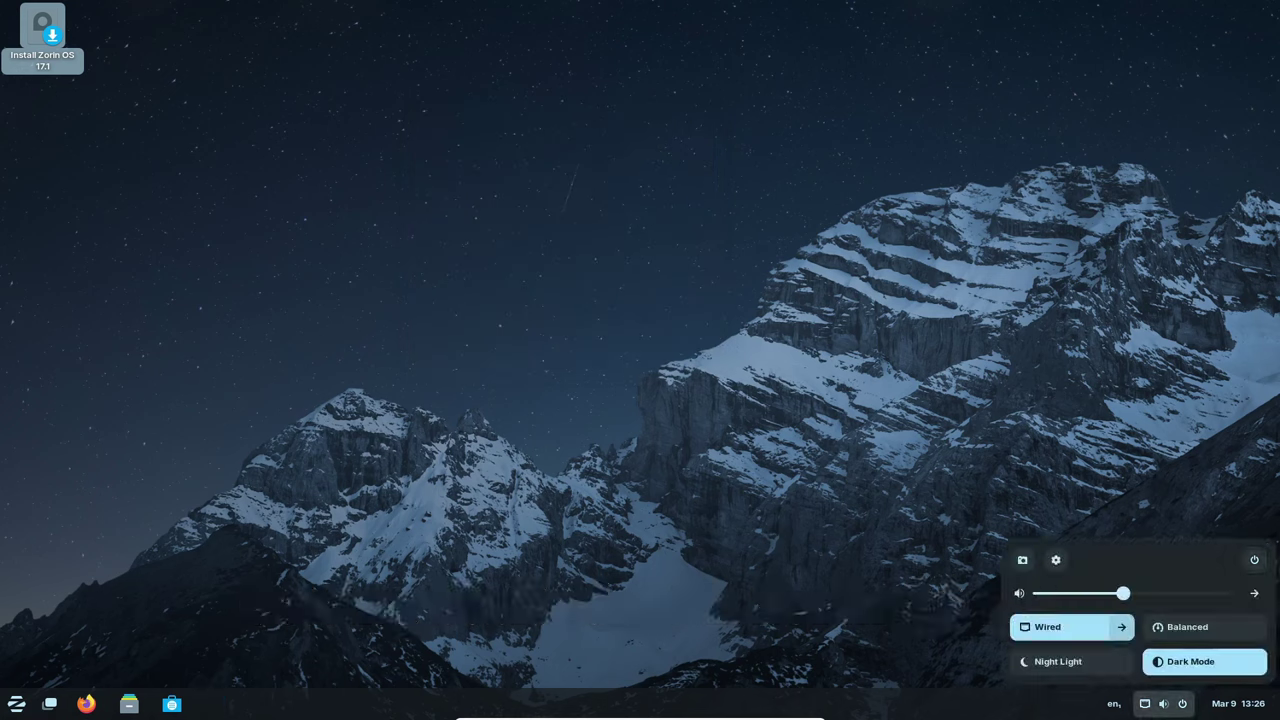
pyautogui.press('Left')
pyautogui.press('Right')
pyautogui.press('Escape')
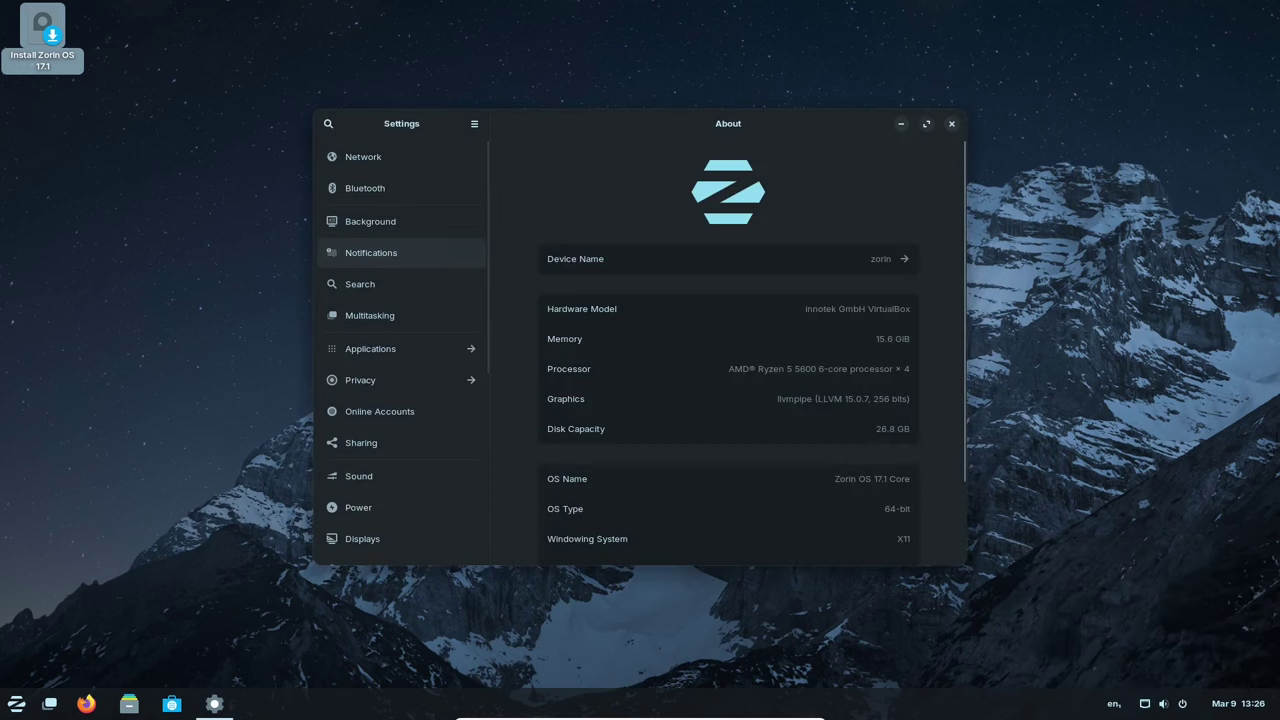
pyautogui.click(401, 221)
pyautogui.press('Return')
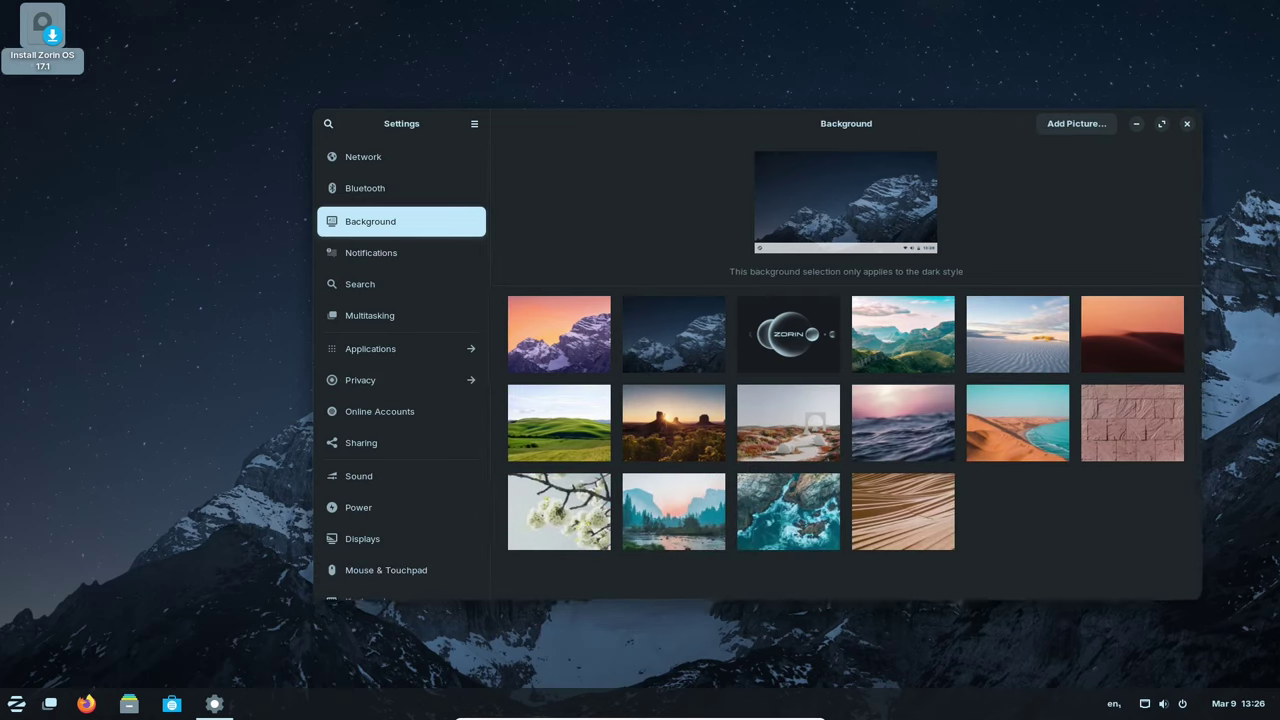
pyautogui.moveTo(847, 123); pyautogui.dragTo(704, 46)
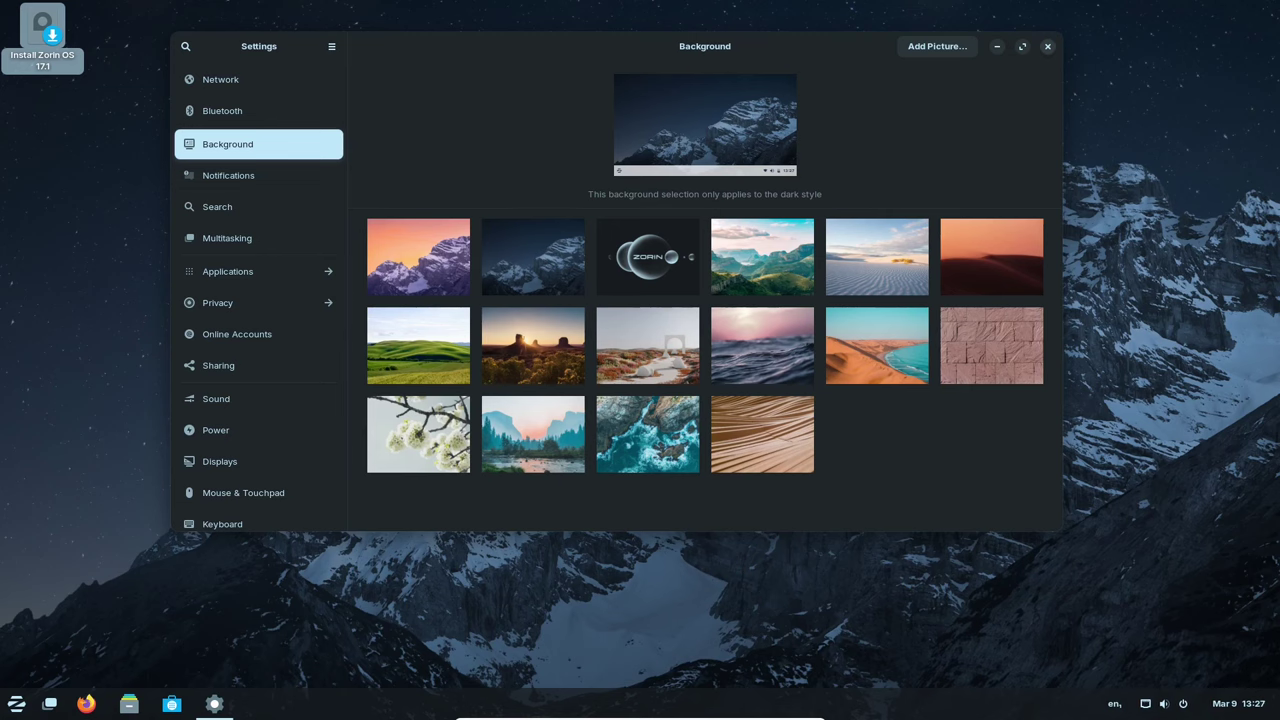
# Try the dark Zorin planets wallpaper on the full desktop, switch back to the night mountain wallpaper, and close Settings.
pyautogui.click(647, 256)
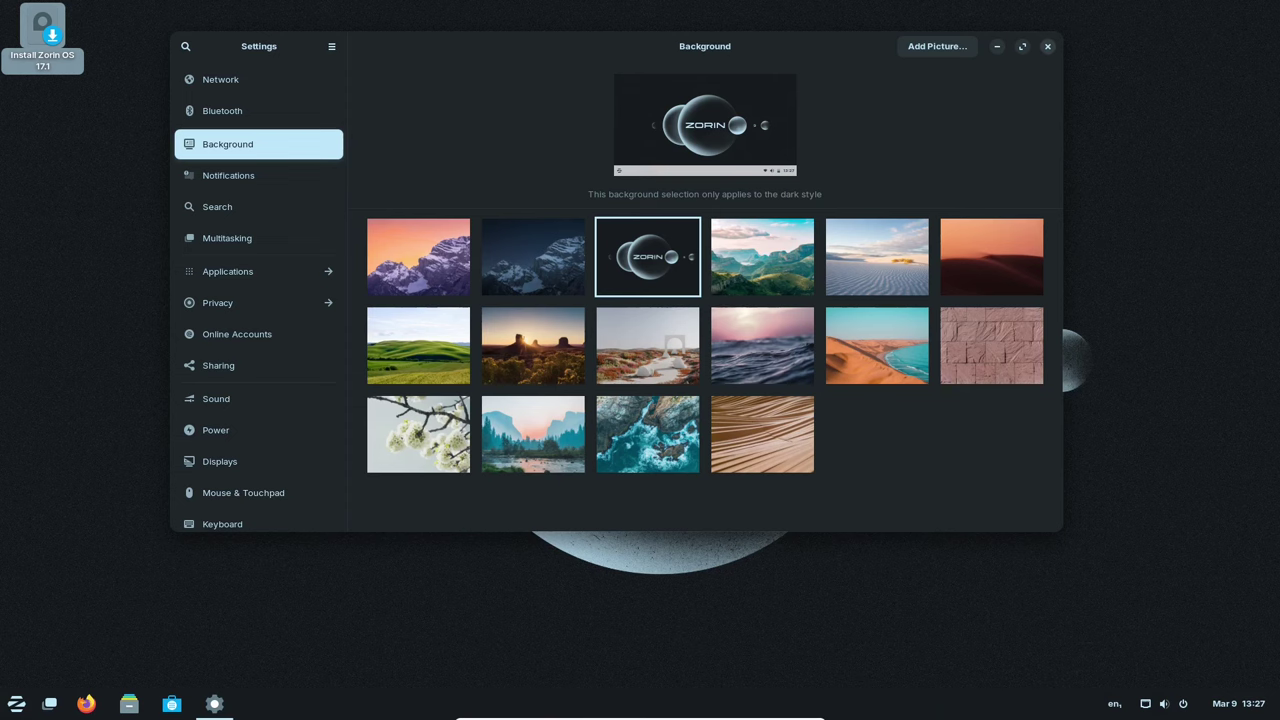
pyautogui.click(533, 256)
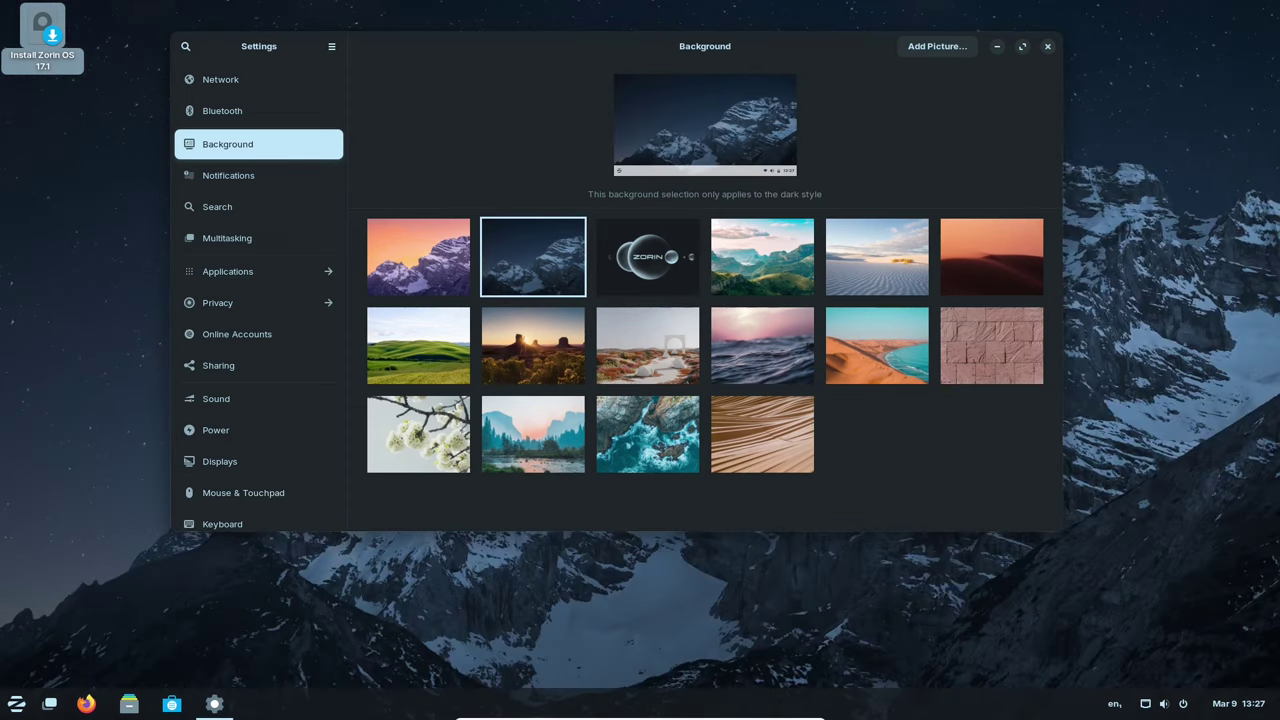
pyautogui.click(648, 257)
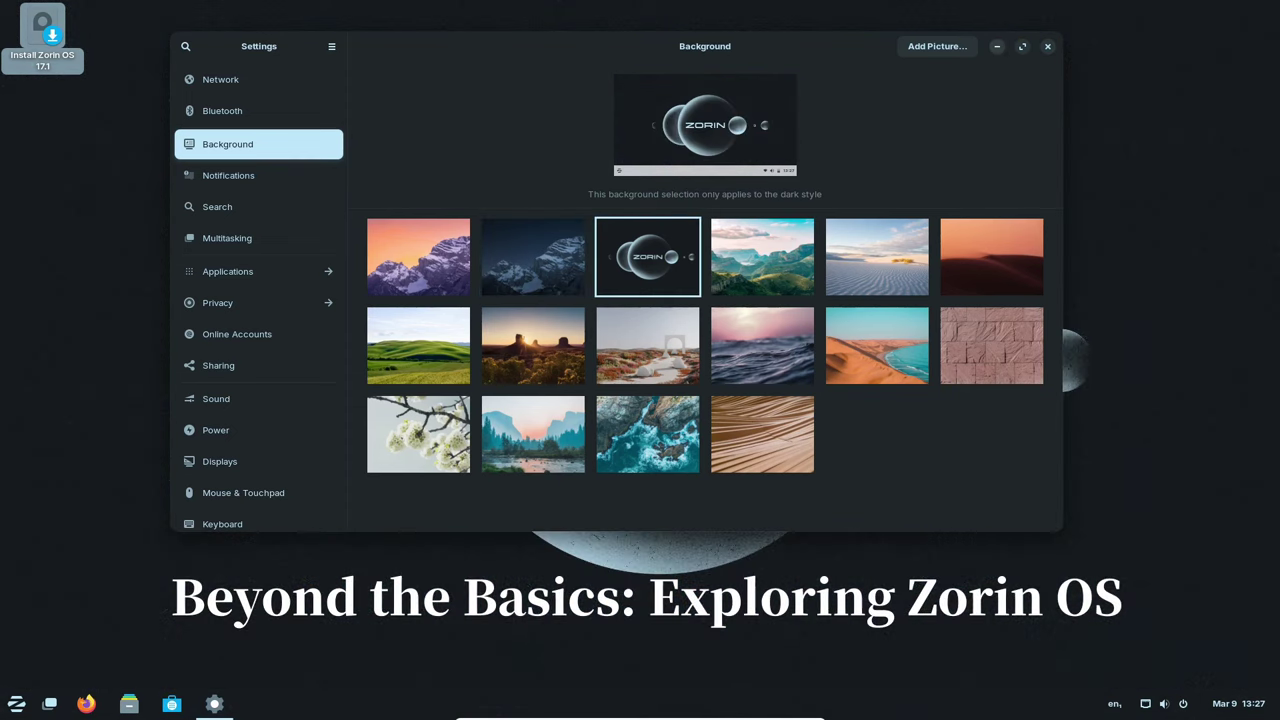
pyautogui.click(996, 46)
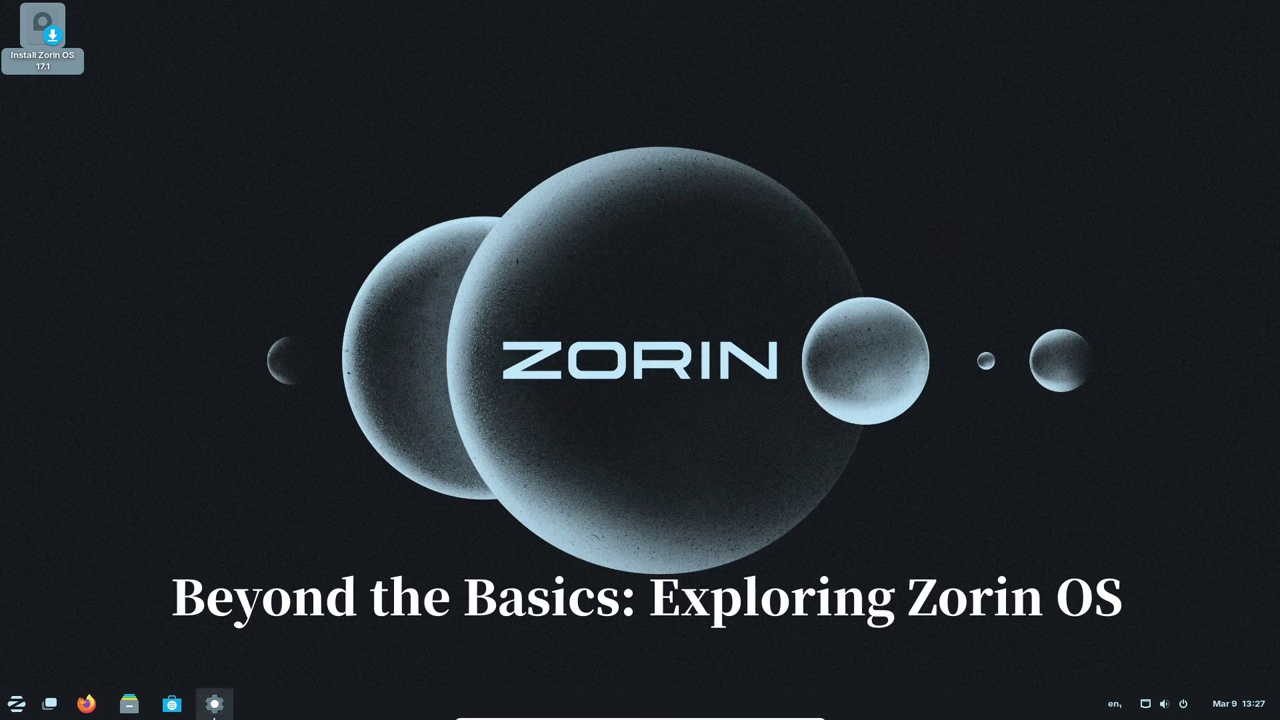
pyautogui.click(214, 704)
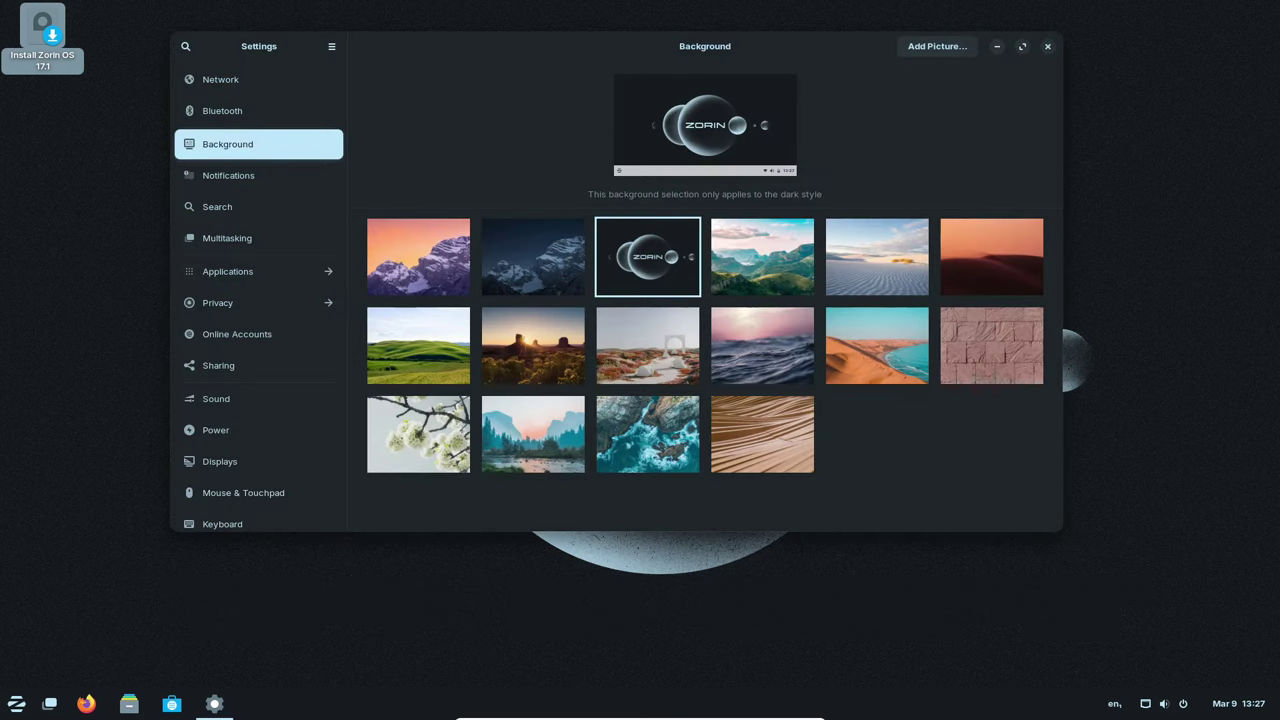
pyautogui.click(533, 257)
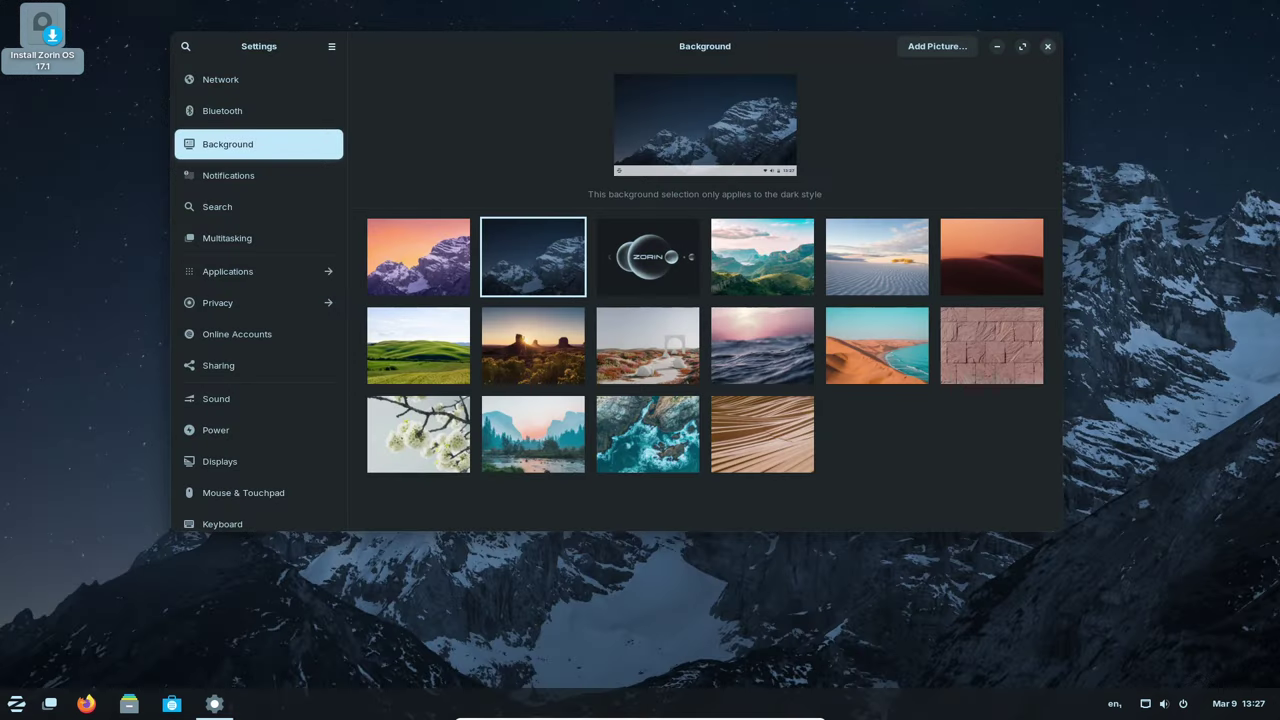
pyautogui.click(1047, 46)
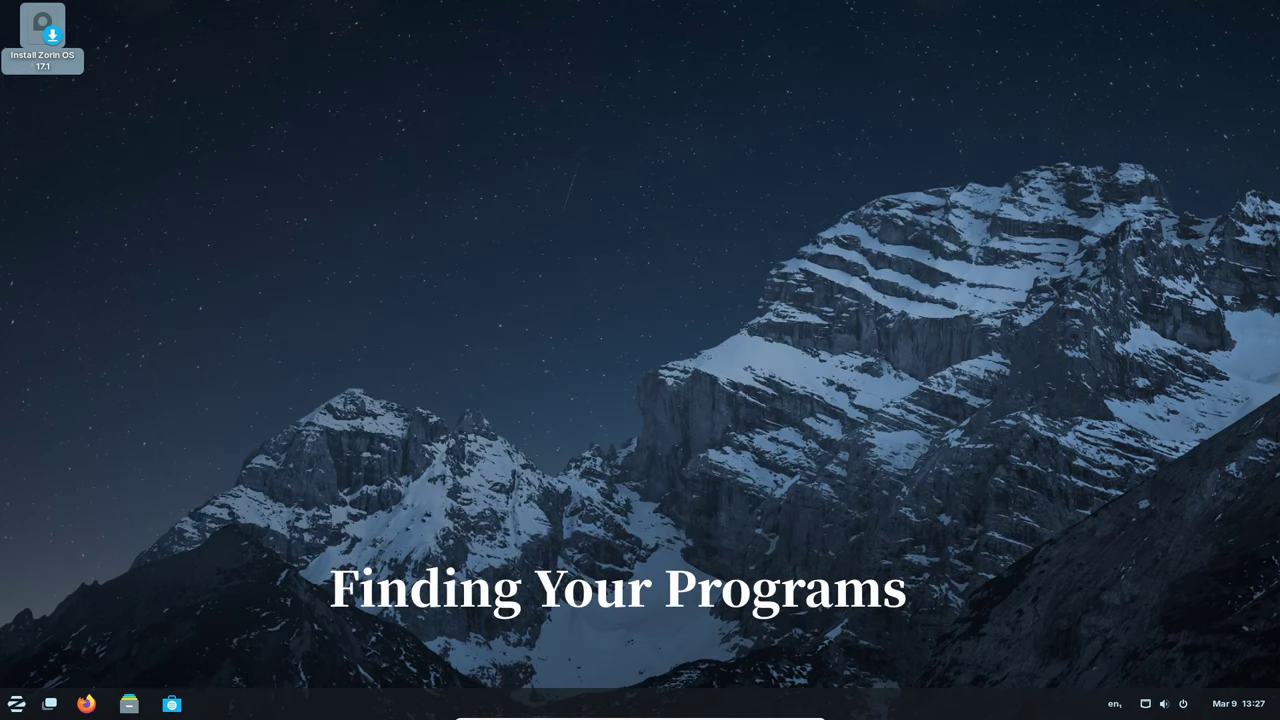
# Look through the applications in the System Tools category, from Boot Repair down to Windows App Support.
pyautogui.click(16, 704)
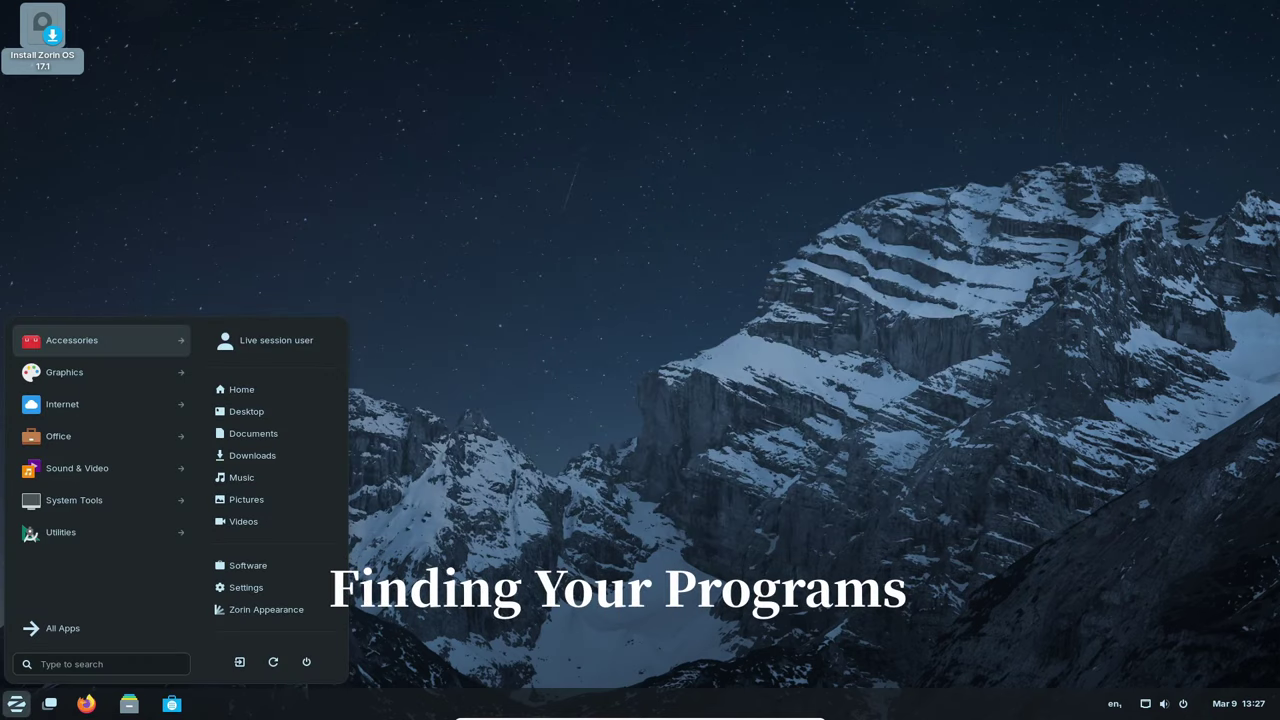
pyautogui.click(101, 500)
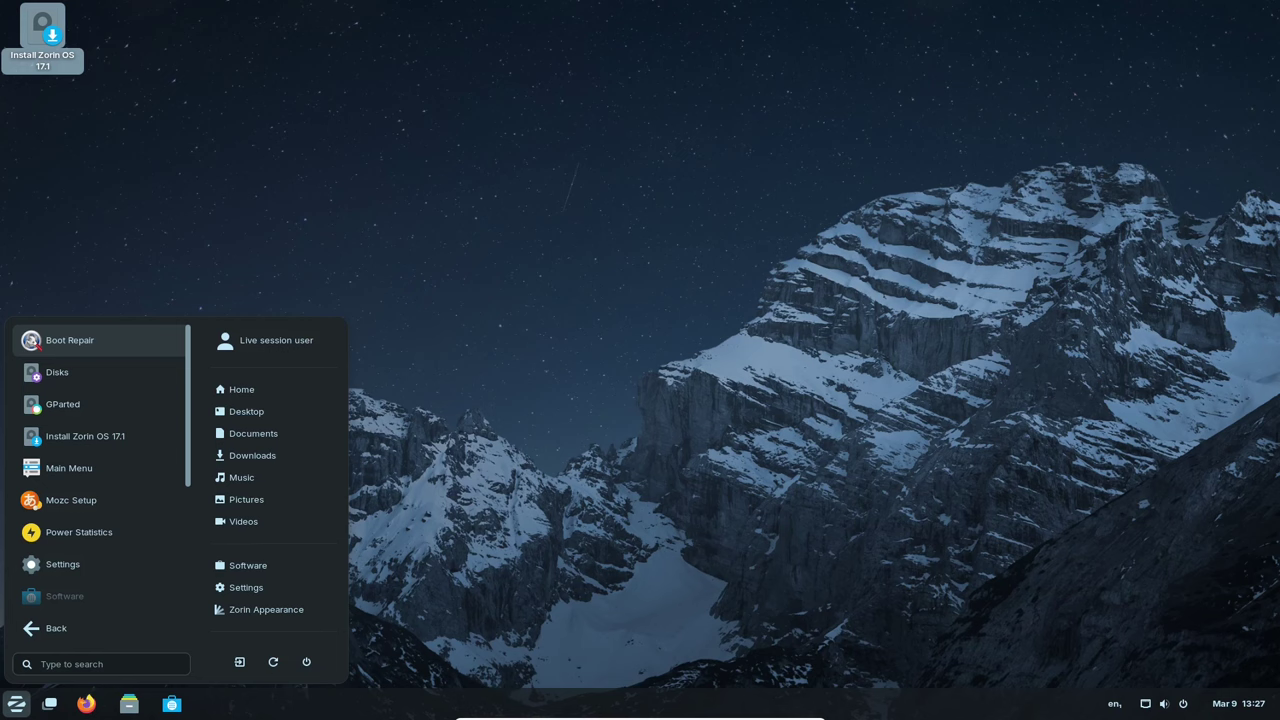
pyautogui.scroll(-3, 98, 468)
pyautogui.scroll(-2, 100, 480)
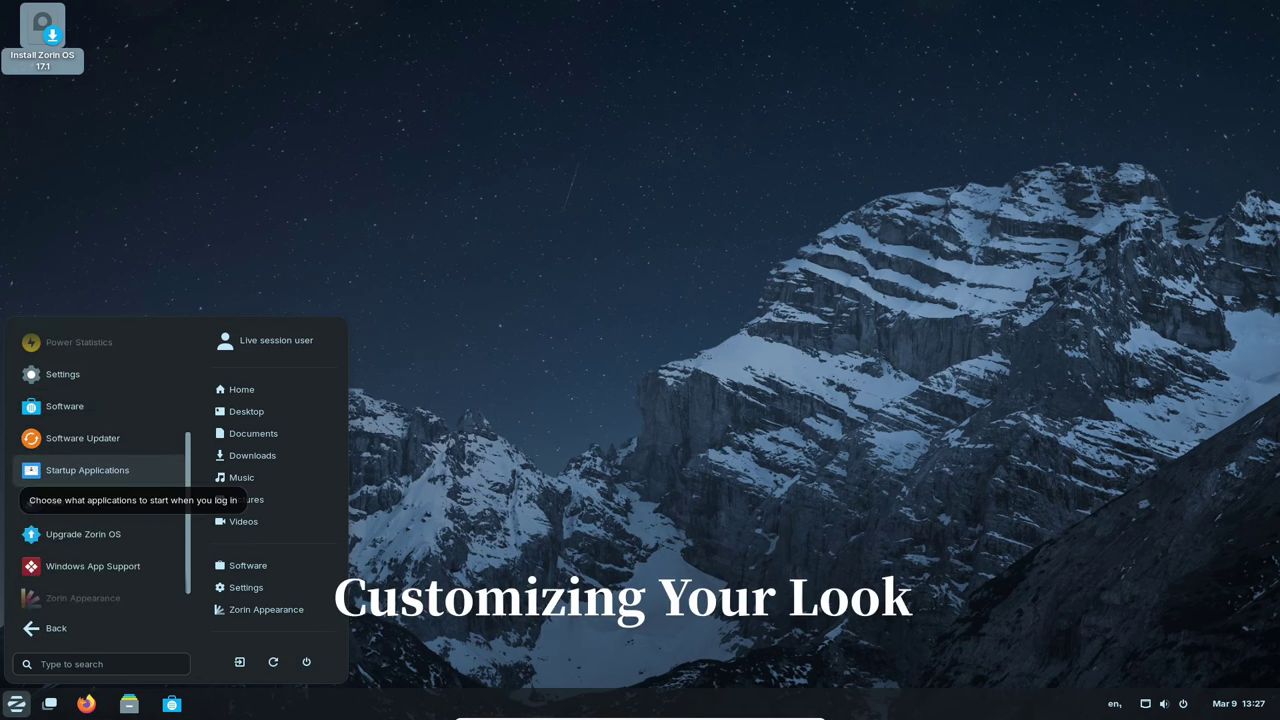
pyautogui.scroll(5, 100, 550)
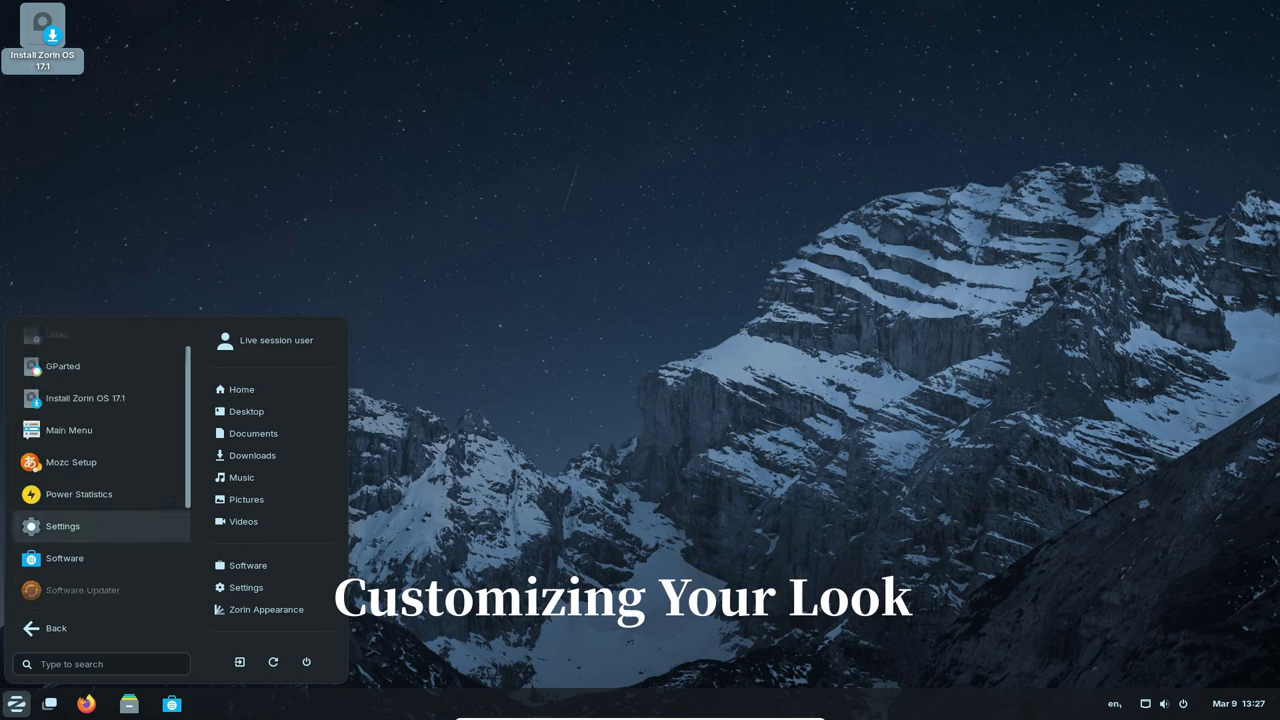
pyautogui.scroll(1, 100, 530)
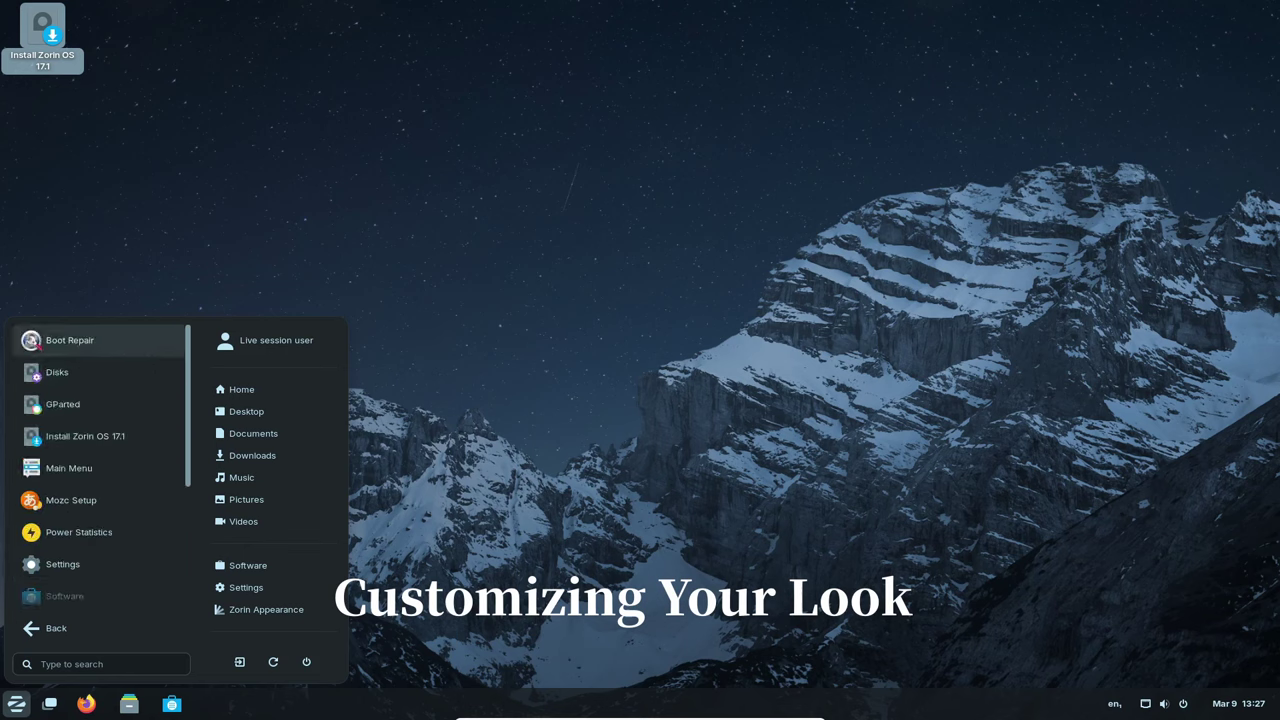
pyautogui.scroll(-2, 100, 466)
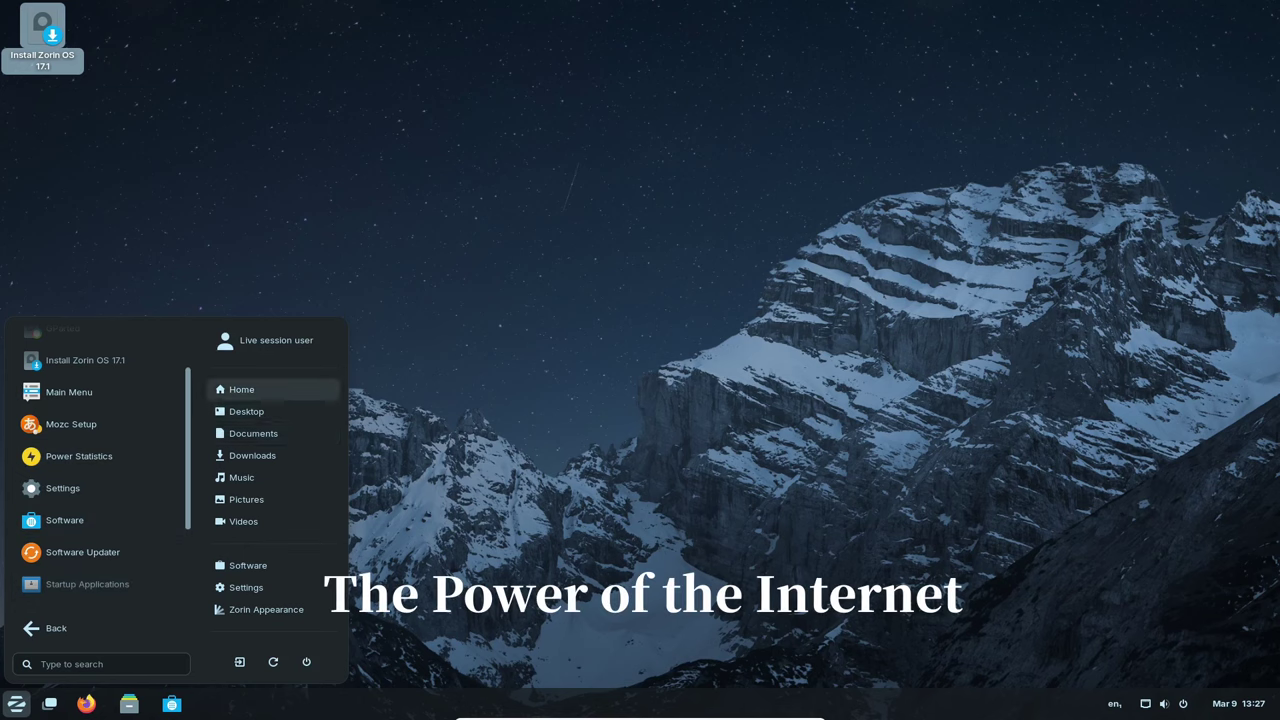
# Open the Home folder in the file manager, look into Pictures, Videos and Trash, and close the file manager.
pyautogui.click(241, 389)
pyautogui.moveTo(455, 121); pyautogui.dragTo(701, 132)
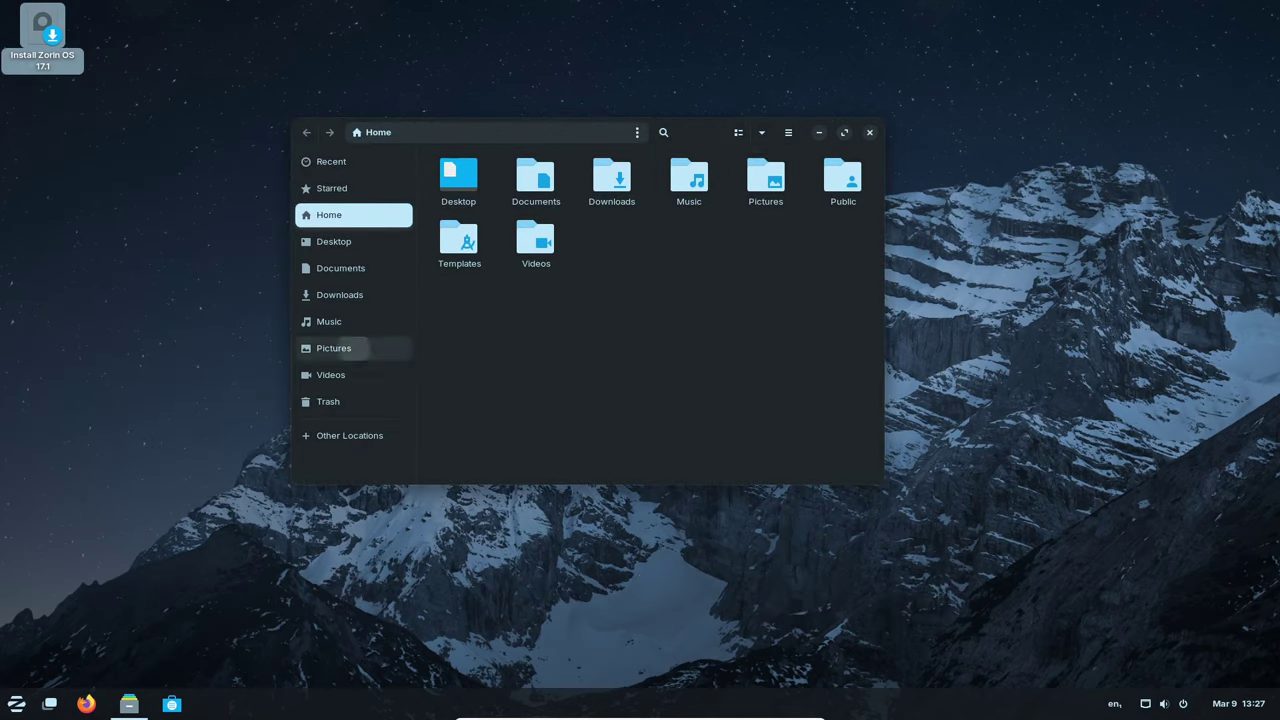
pyautogui.click(334, 348)
pyautogui.click(331, 375)
pyautogui.click(328, 401)
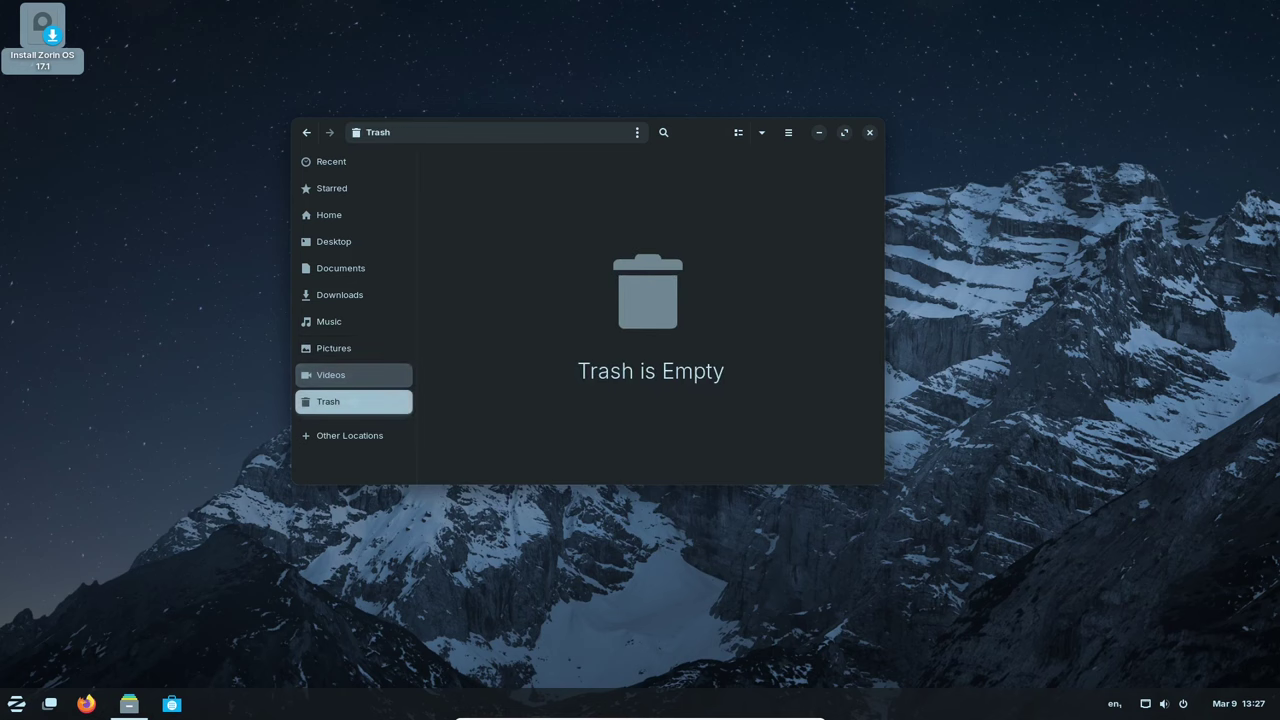
pyautogui.click(869, 132)
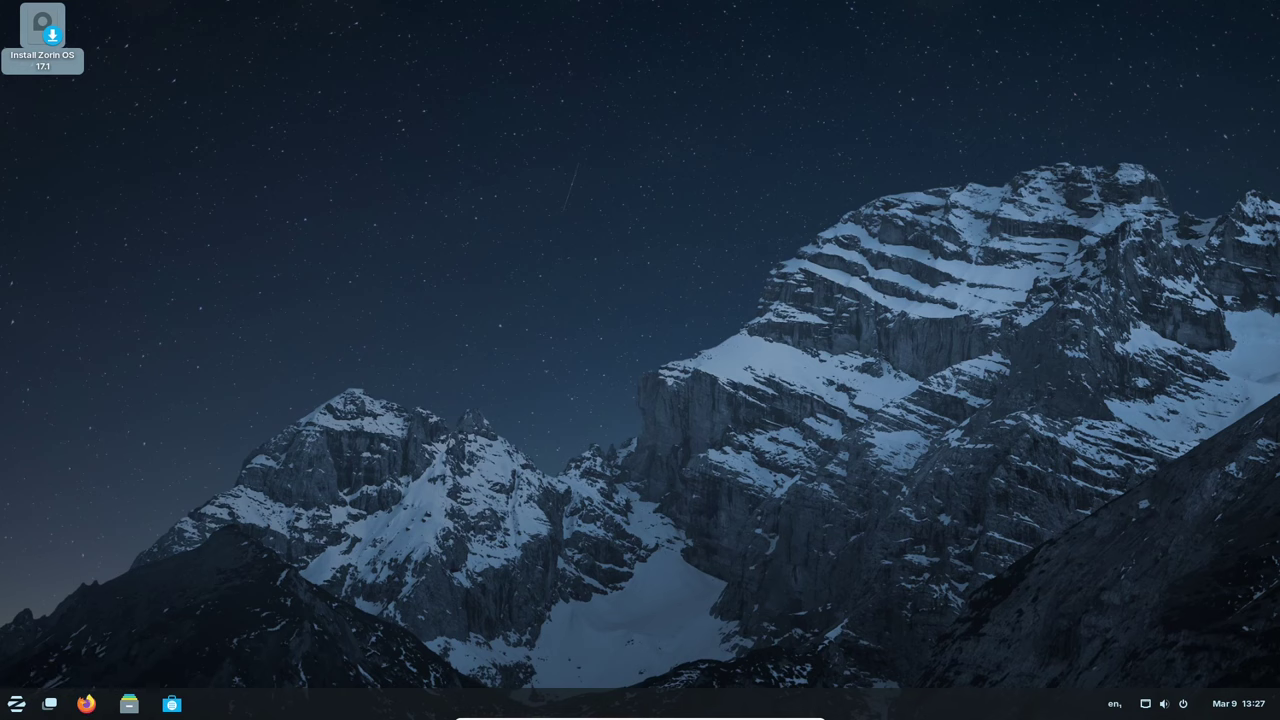
# Open Firefox and go through its welcome pages, keeping import from previous browser enabled and skipping the Import Browser Data page.
pyautogui.click(16, 704)
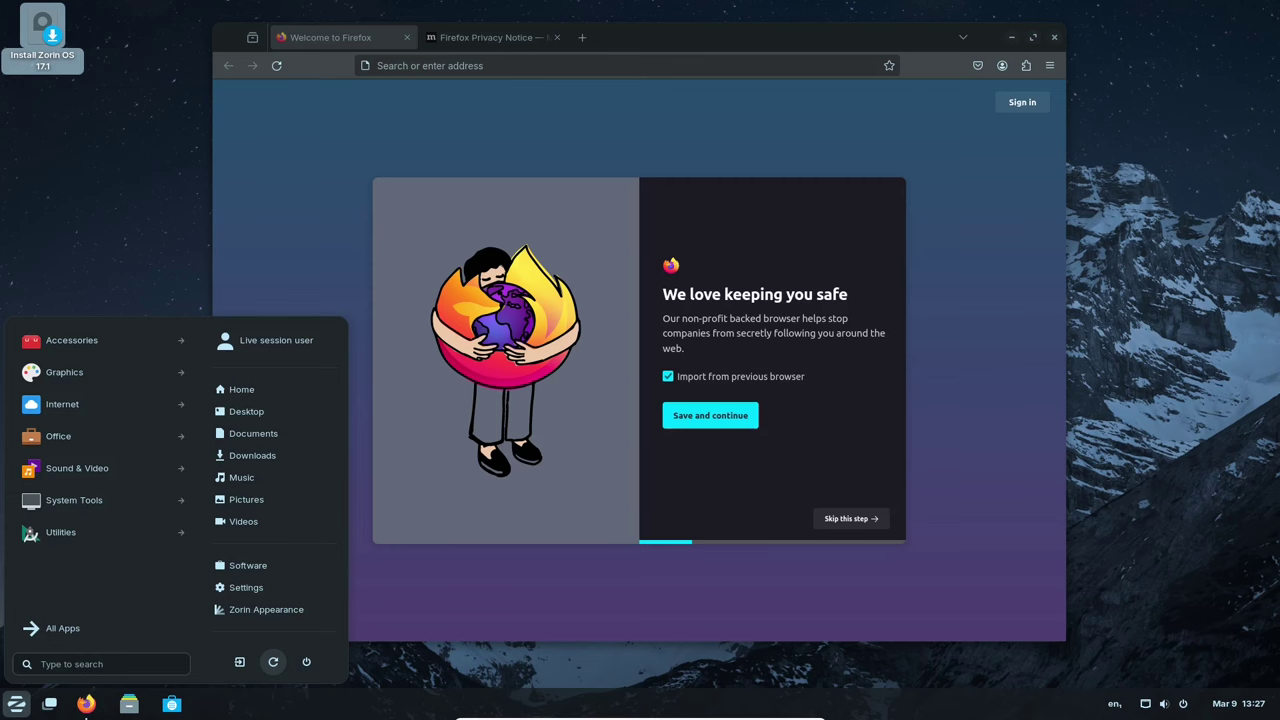
pyautogui.click(710, 415)
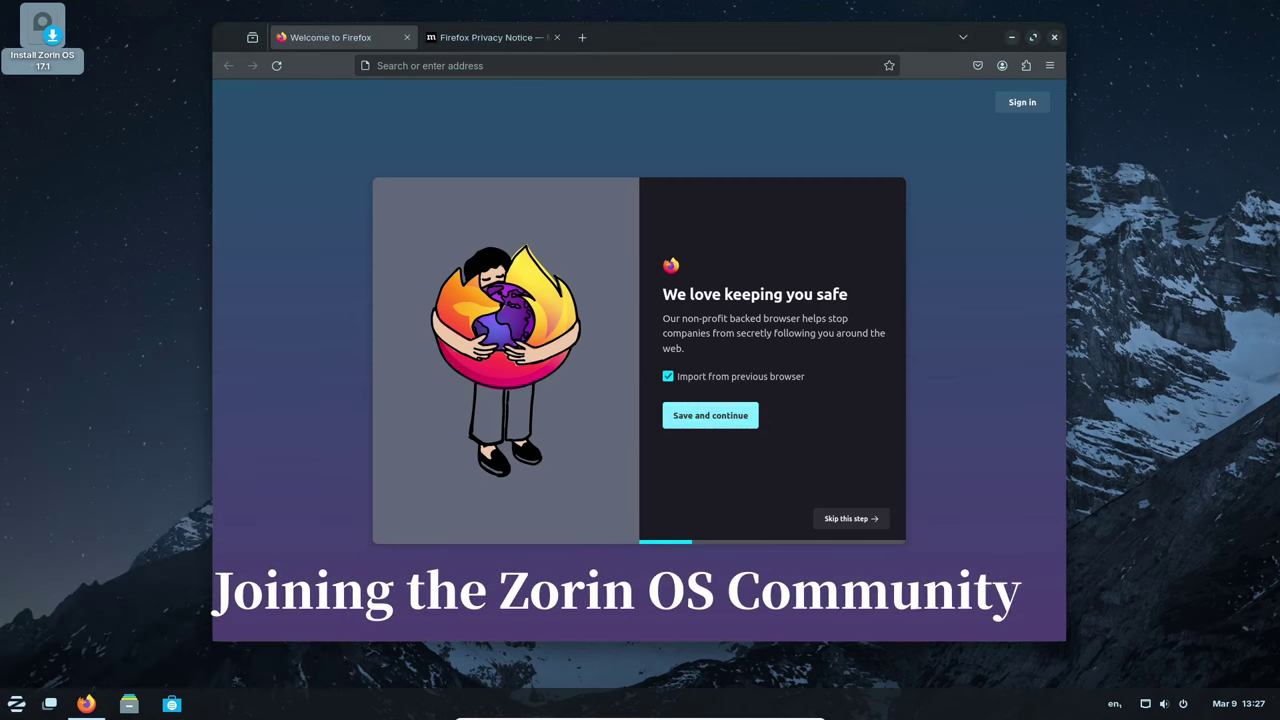
pyautogui.press('Return')
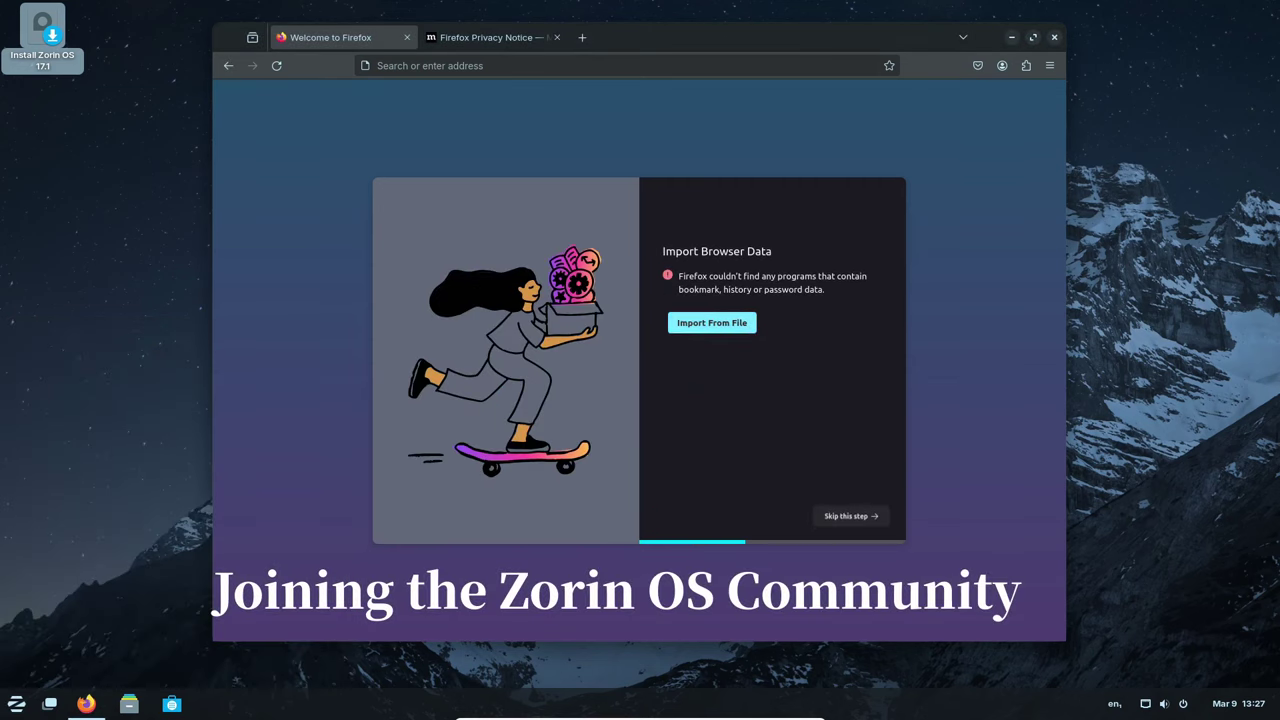
pyautogui.click(850, 516)
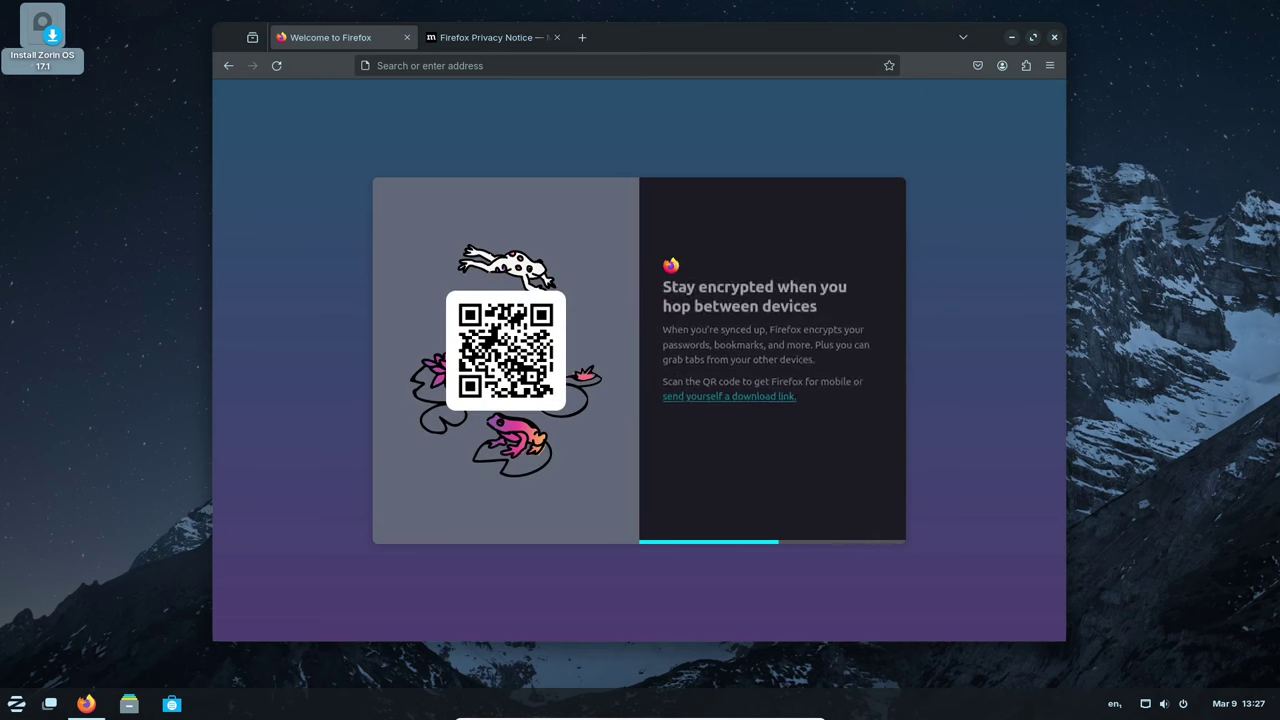
# View Firefox's version information in its About dialog and close Firefox.
pyautogui.click(1049, 65)
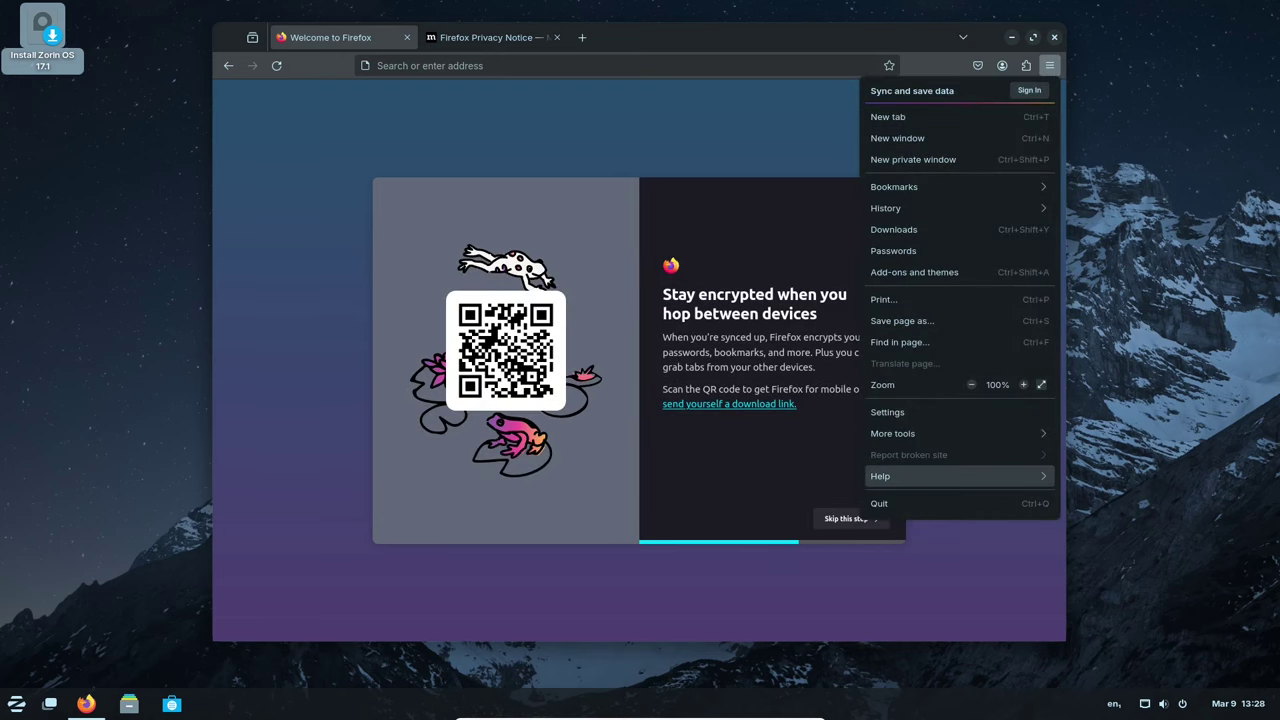
pyautogui.press('Right')
pyautogui.press('Up')
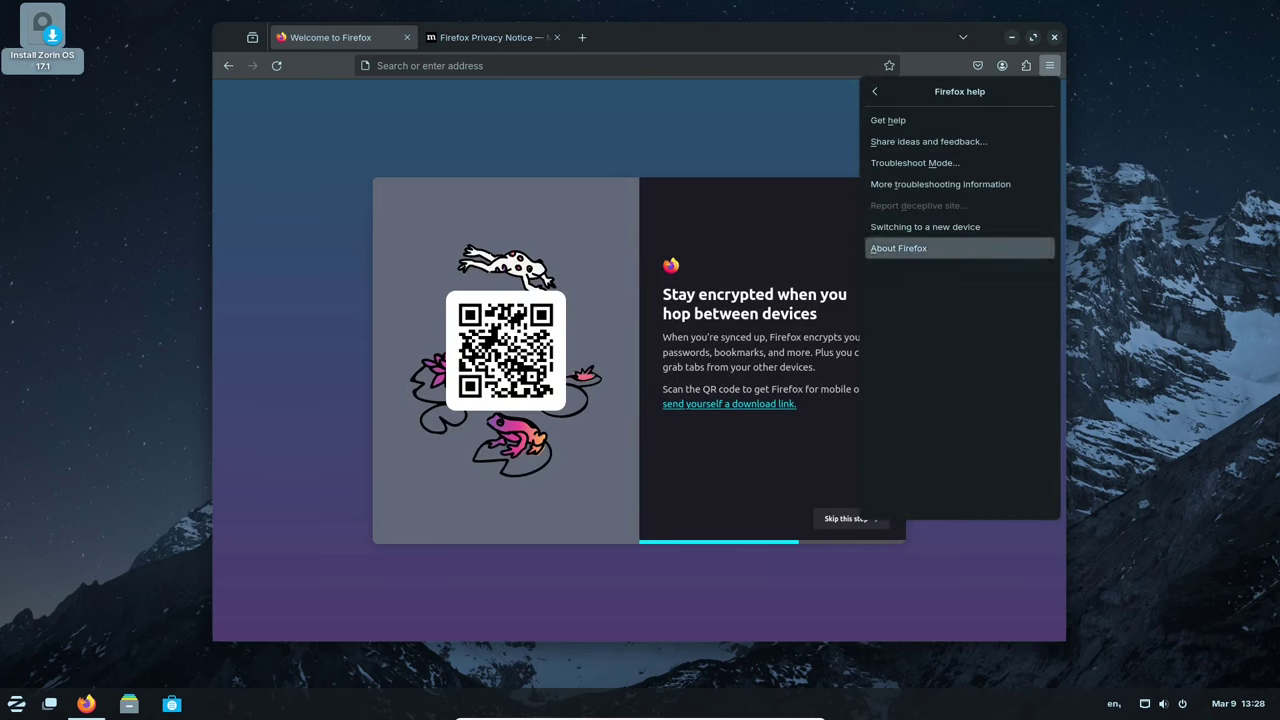
pyautogui.press('Return')
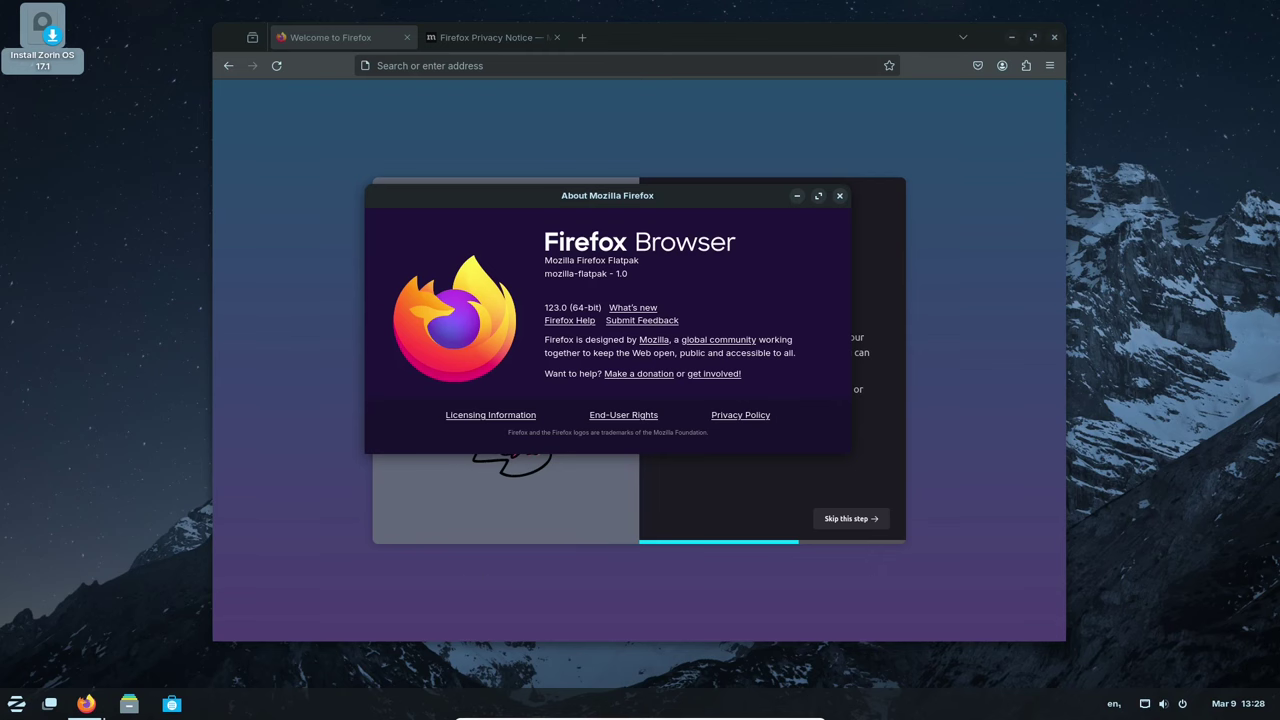
pyautogui.click(839, 196)
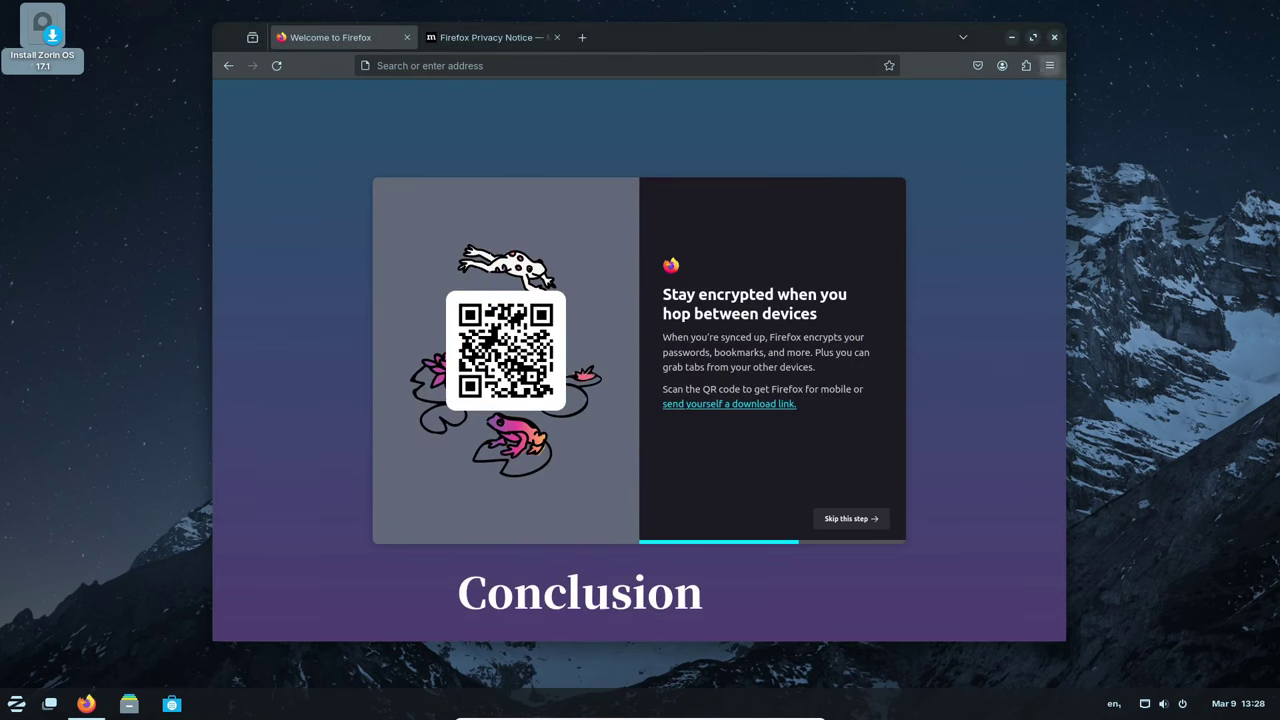
pyautogui.click(1054, 37)
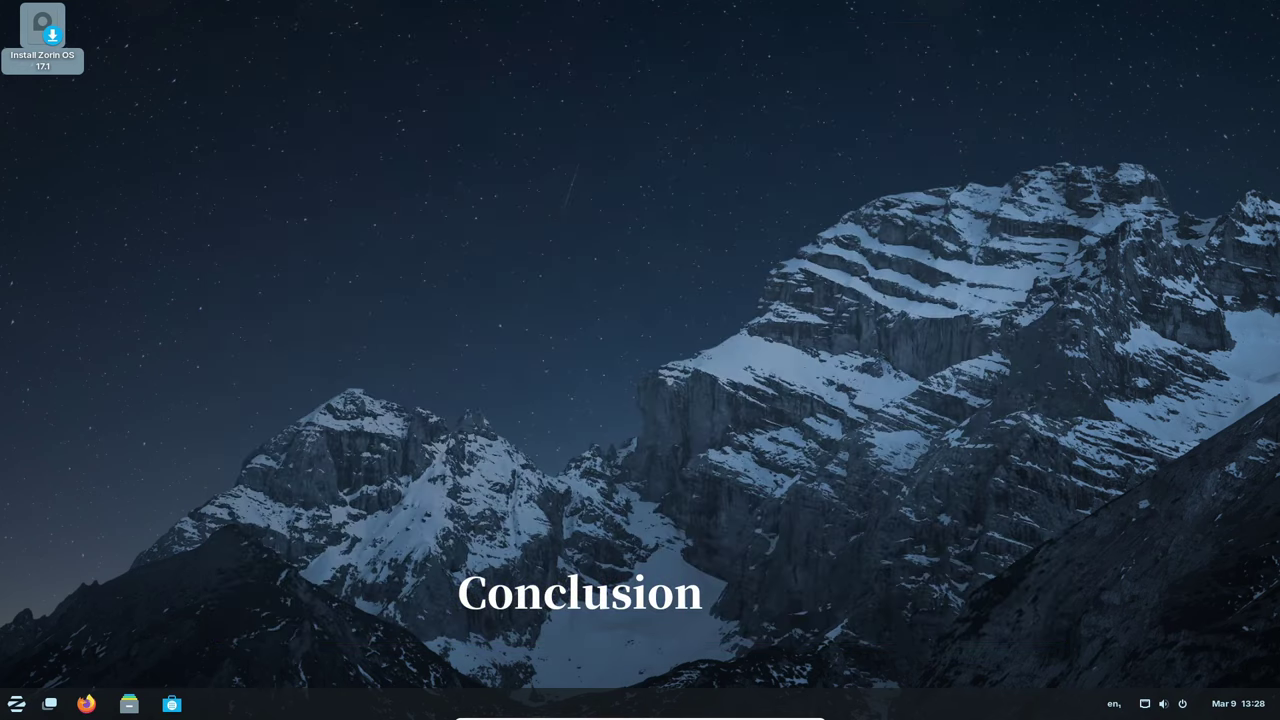
# View the workspace overview briefly and open the Videos application from the Sound & Video category.
pyautogui.click(49, 704)
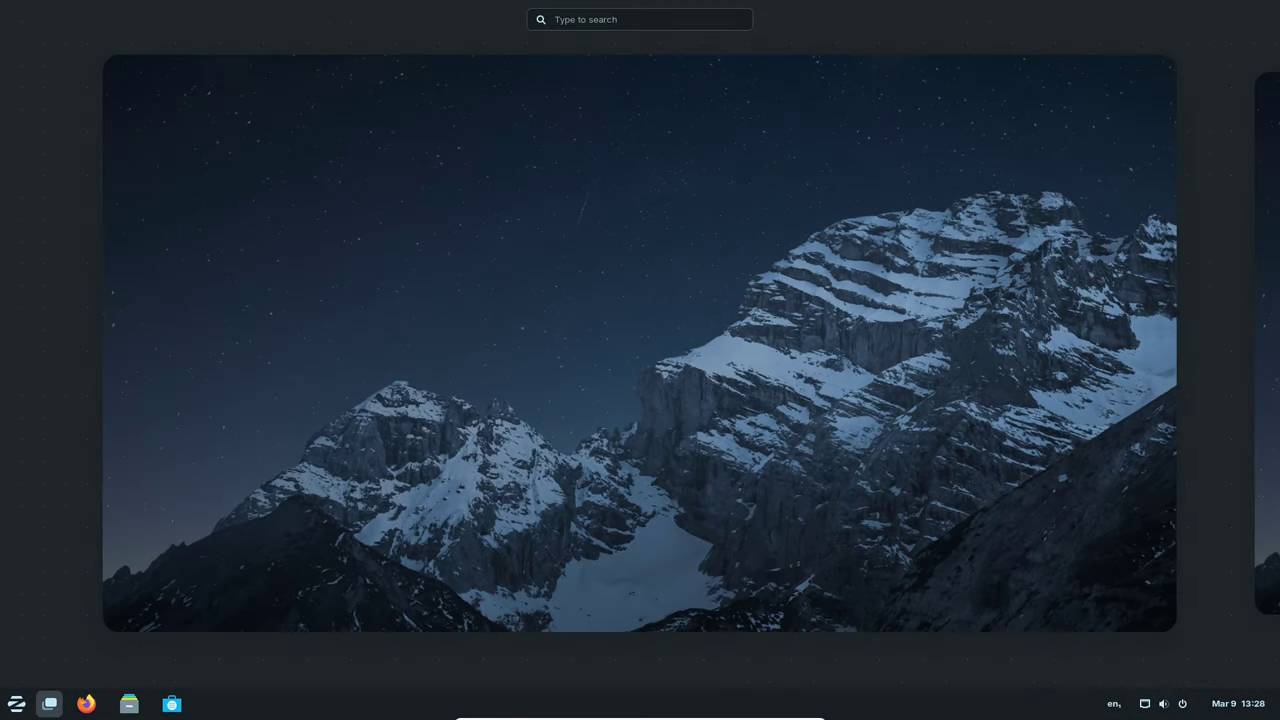
pyautogui.click(49, 704)
pyautogui.click(16, 704)
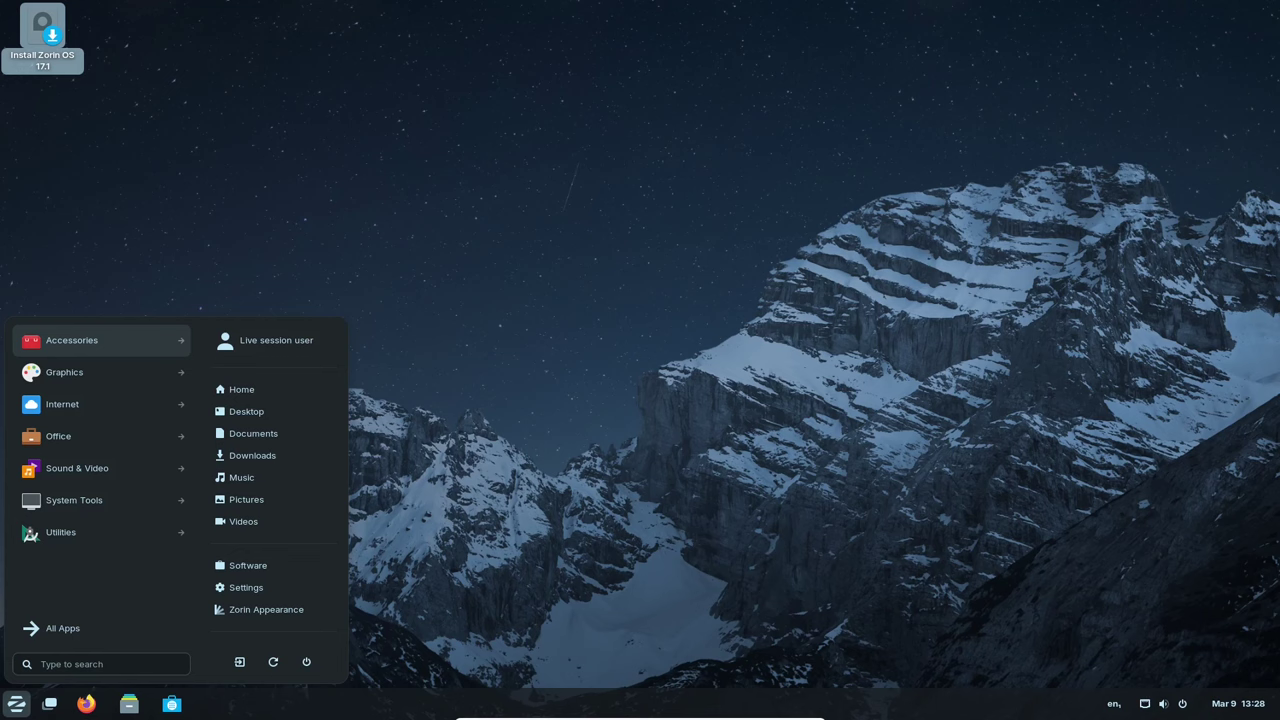
pyautogui.press('Up')
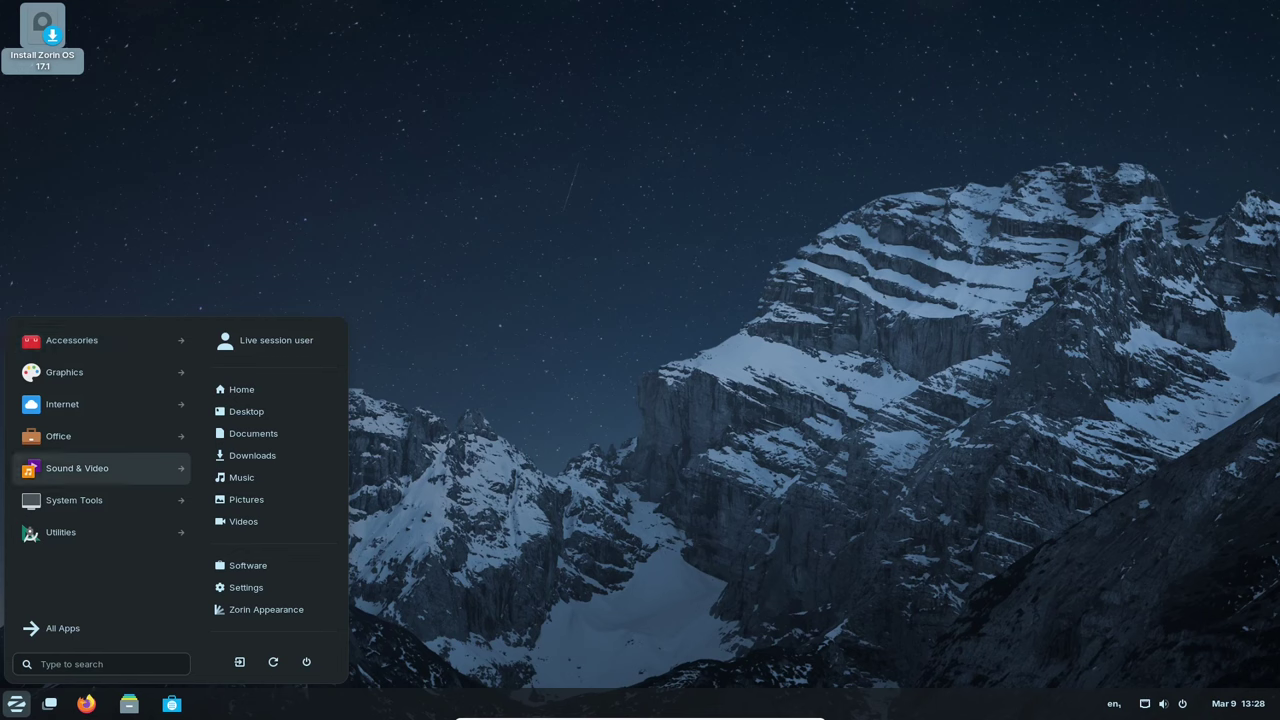
pyautogui.press('Right')
pyautogui.press('Down')
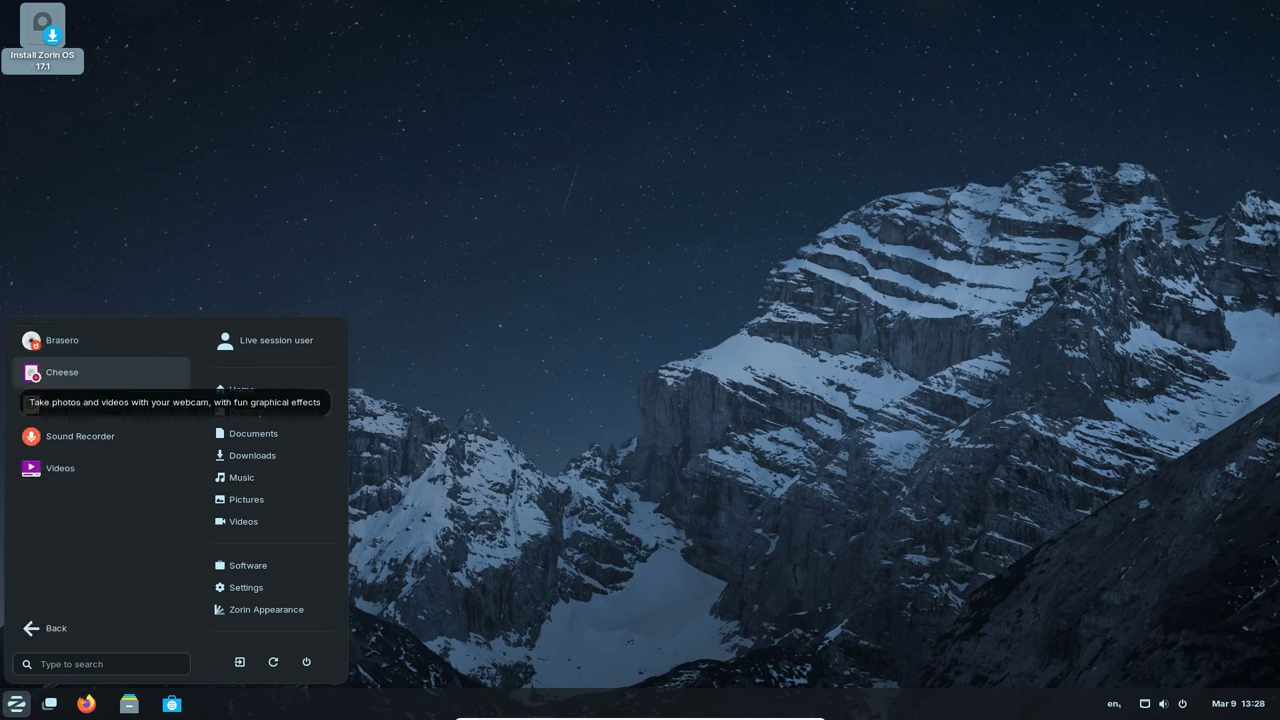
pyautogui.press('Down')
pyautogui.press('Down')
pyautogui.press('Down')
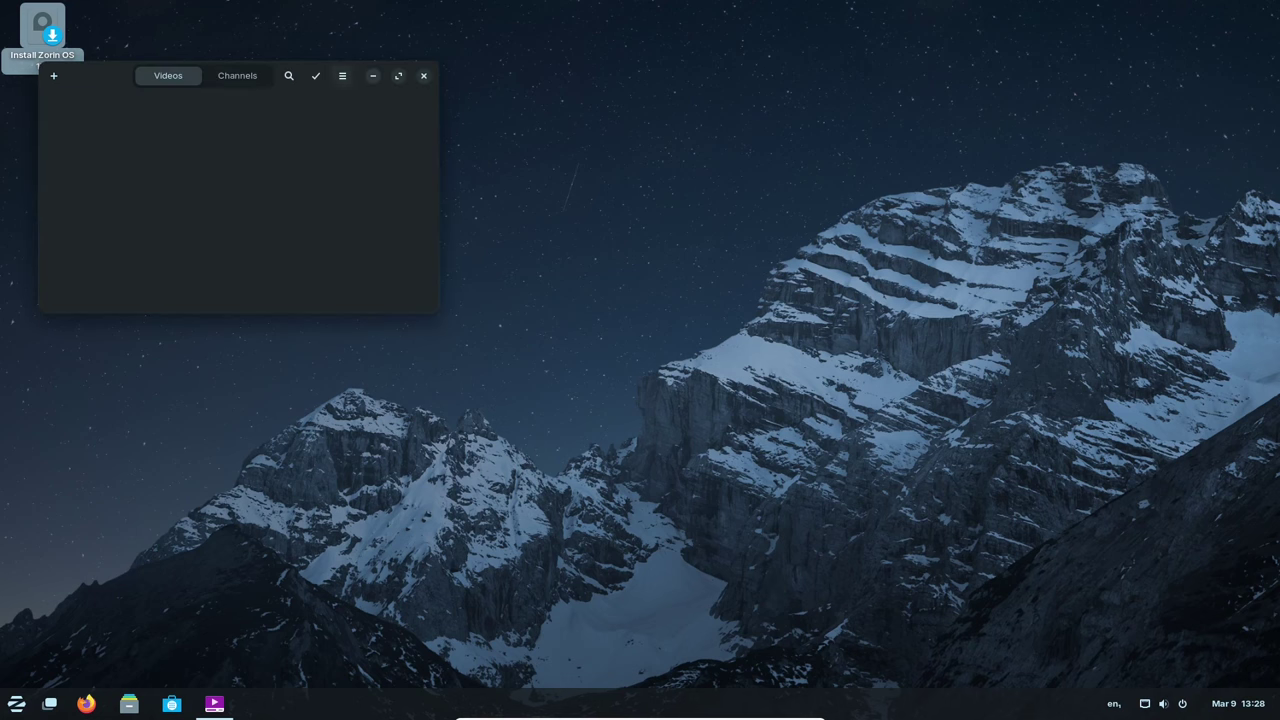
# View the help contents of the Videos application, and close both the help window and Videos.
pyautogui.click(342, 76)
pyautogui.click(342, 149)
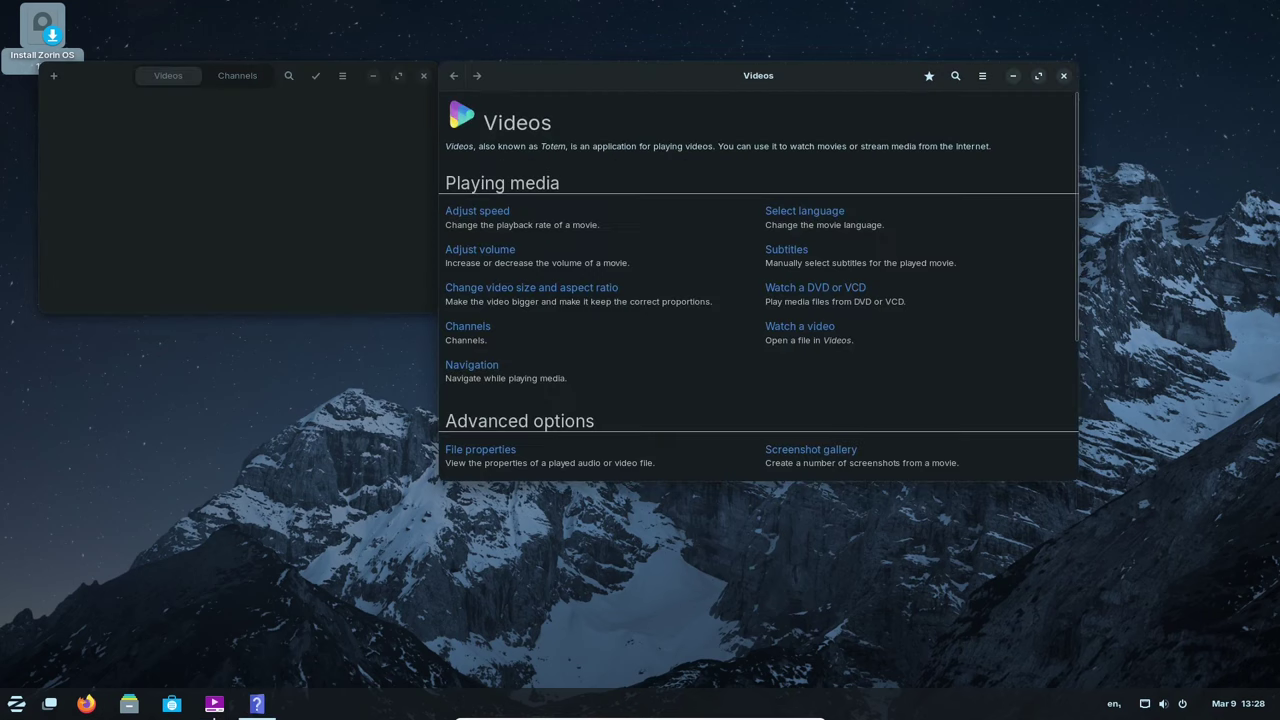
pyautogui.press('Tab')
pyautogui.press('Tab')
pyautogui.press('Tab')
pyautogui.press('Tab')
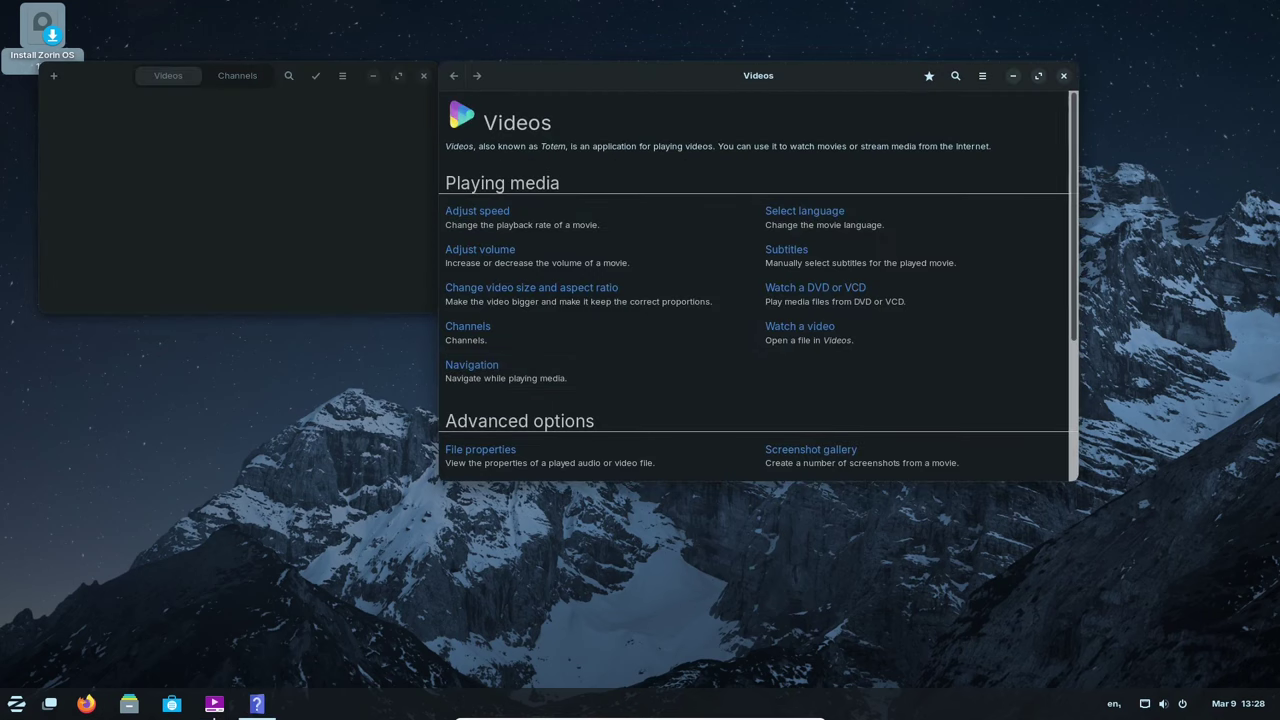
pyautogui.hotkey('ctrl', 'w')
pyautogui.hotkey('ctrl', 'q')
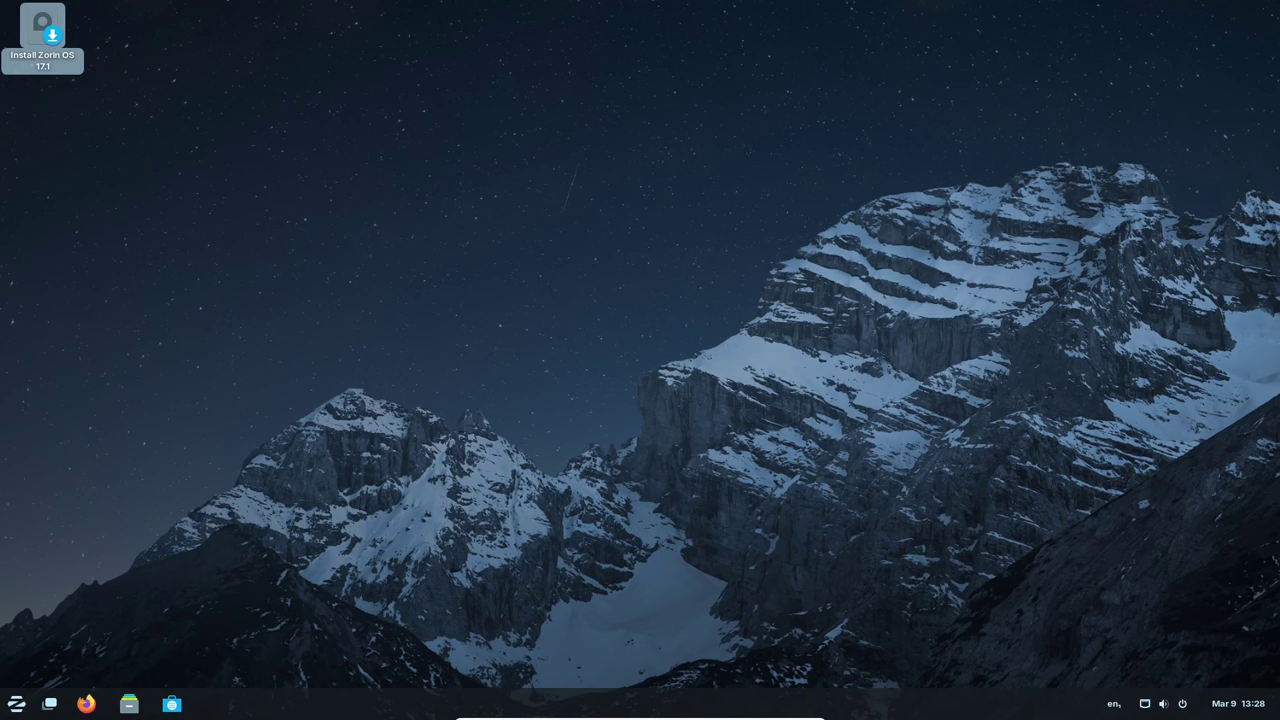
# Open Image Viewer from the Graphics application category.
pyautogui.press('super')
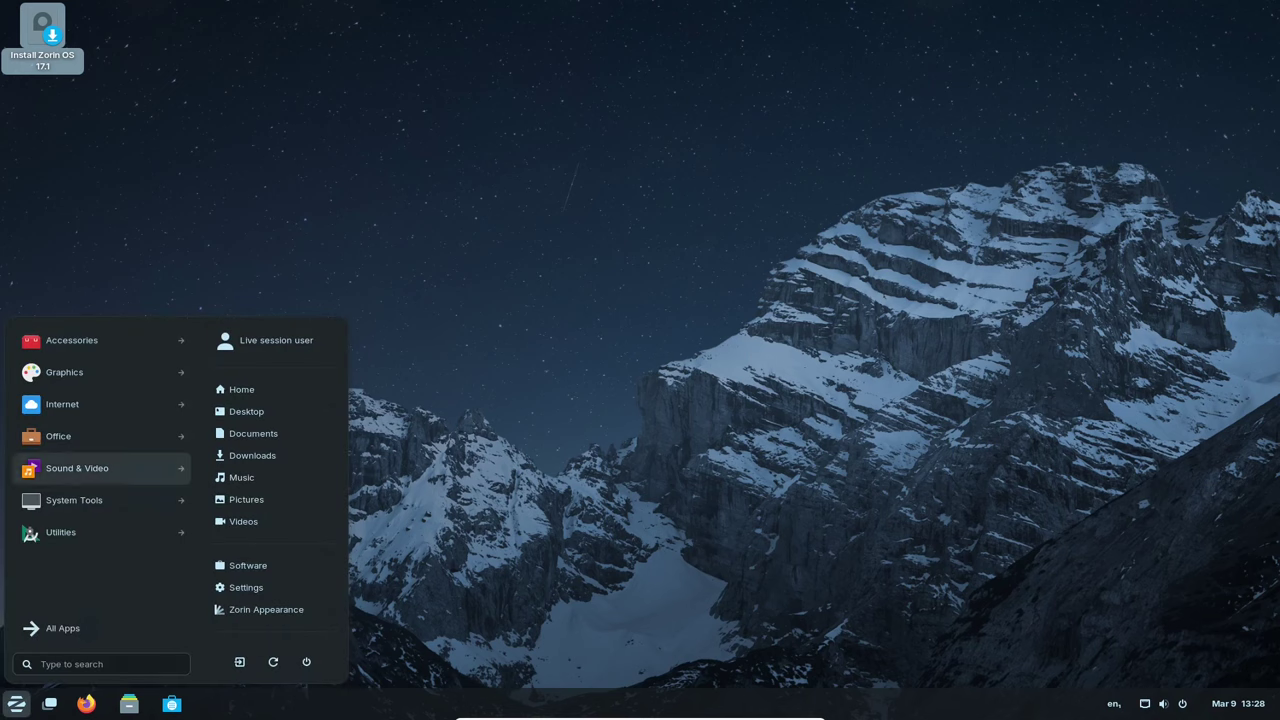
pyautogui.press('Return')
pyautogui.press('Down')
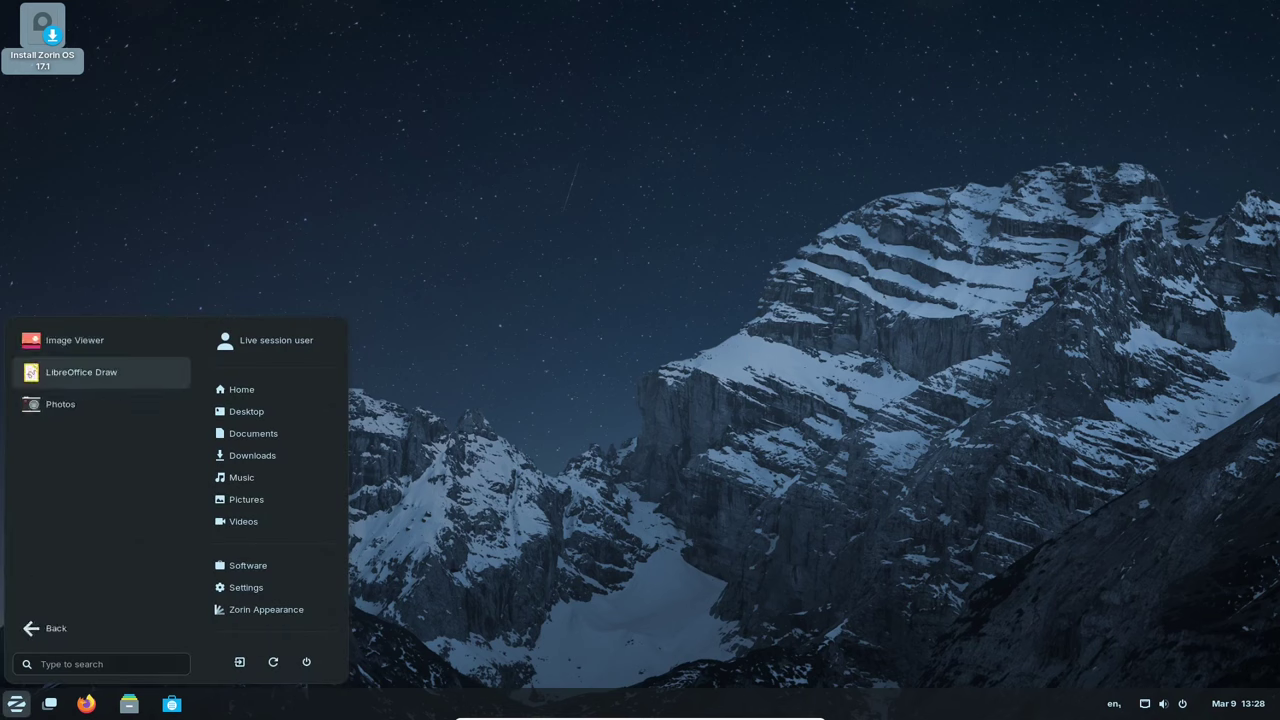
pyautogui.press('Up')
pyautogui.press('Return')
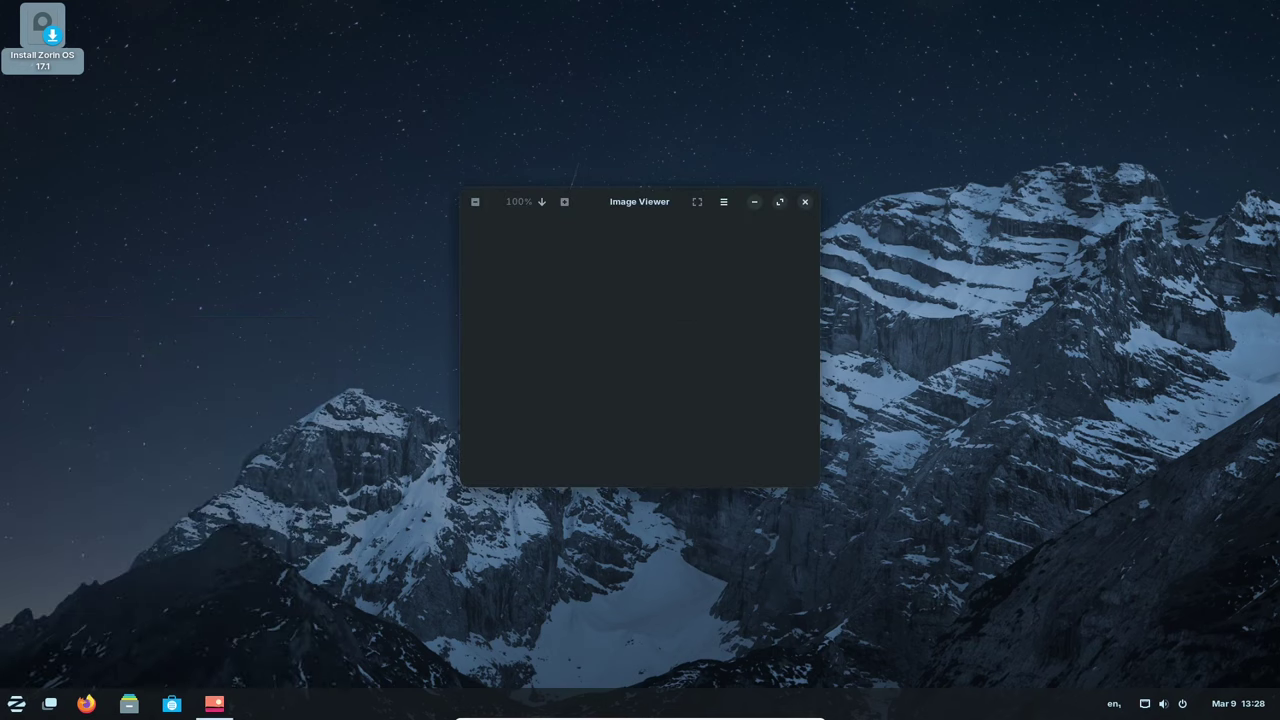
# View Image Viewer's version information in its About dialog and close Image Viewer.
pyautogui.press('F10')
pyautogui.press('Up')
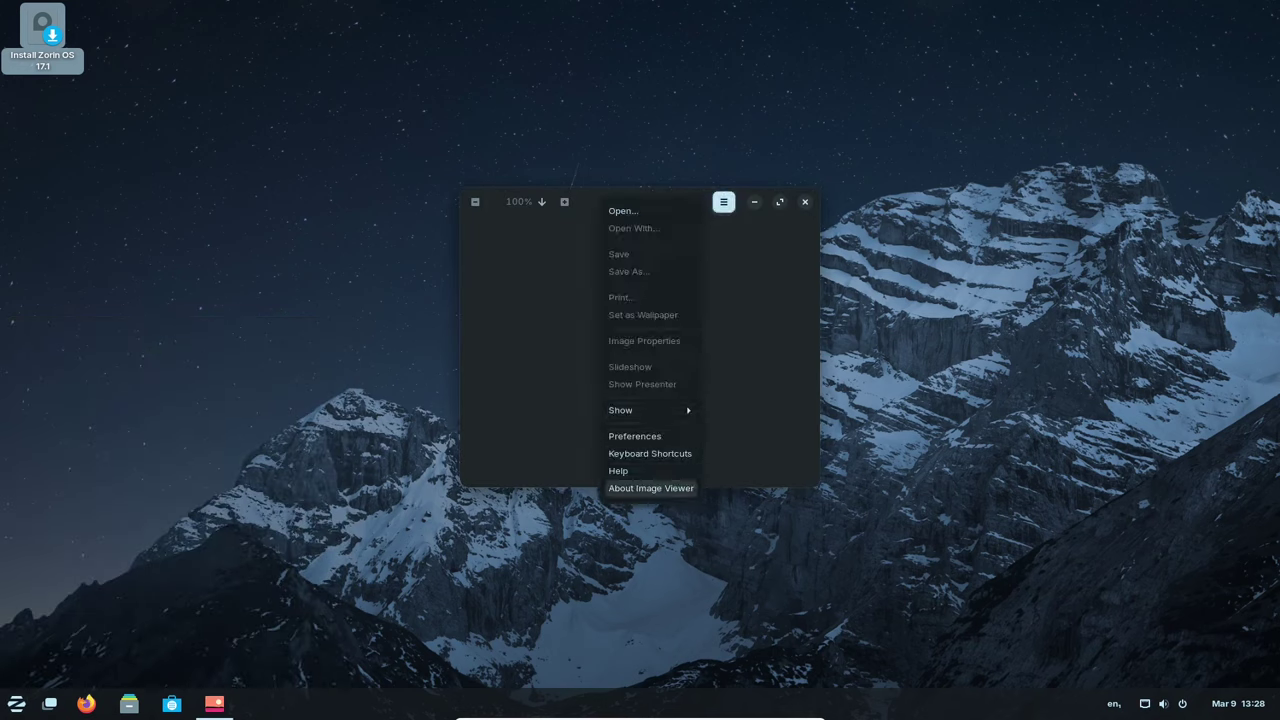
pyautogui.press('Return')
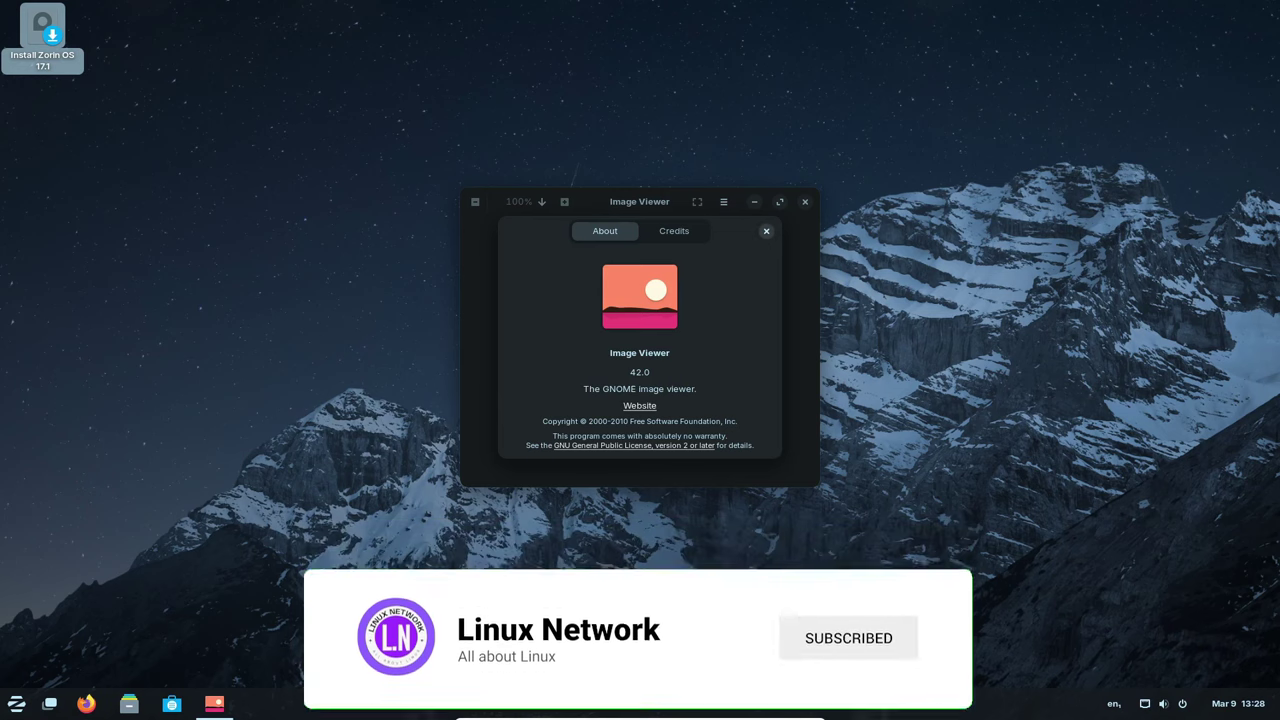
pyautogui.press('Escape')
pyautogui.hotkey('ctrl', 'w')
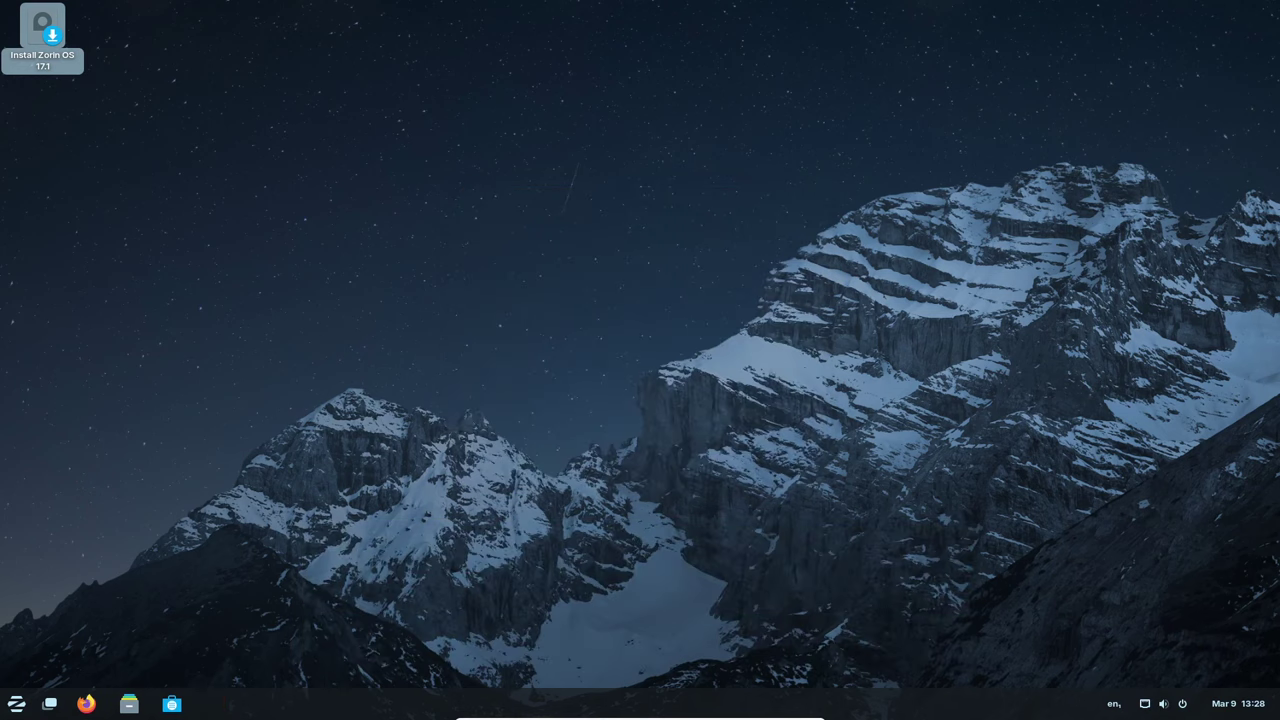